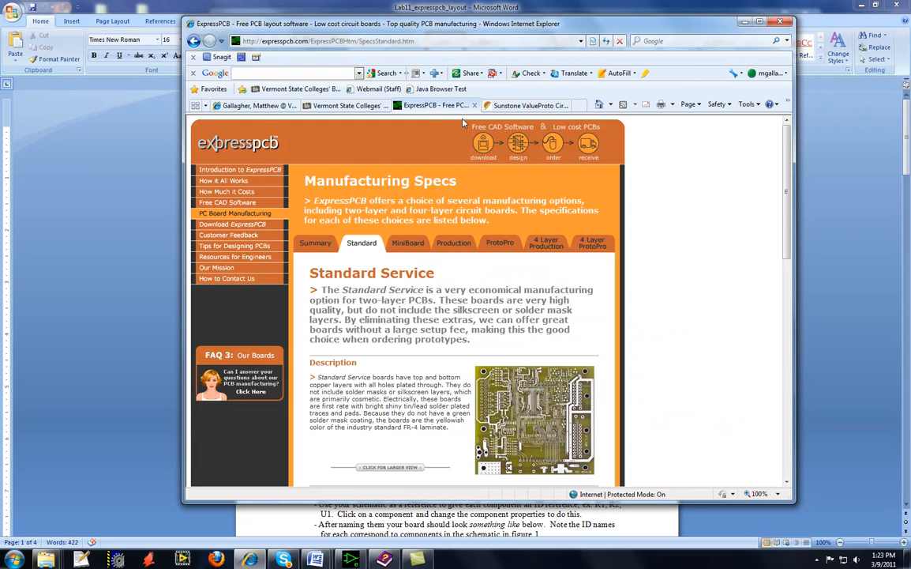
Review the description and pricing of ExpressPCB's Standard Service, dismissing the color scheme notification.
{"action": "left_click_drag", "start_coordinate": [349, 24], "coordinate": [357, 48]}
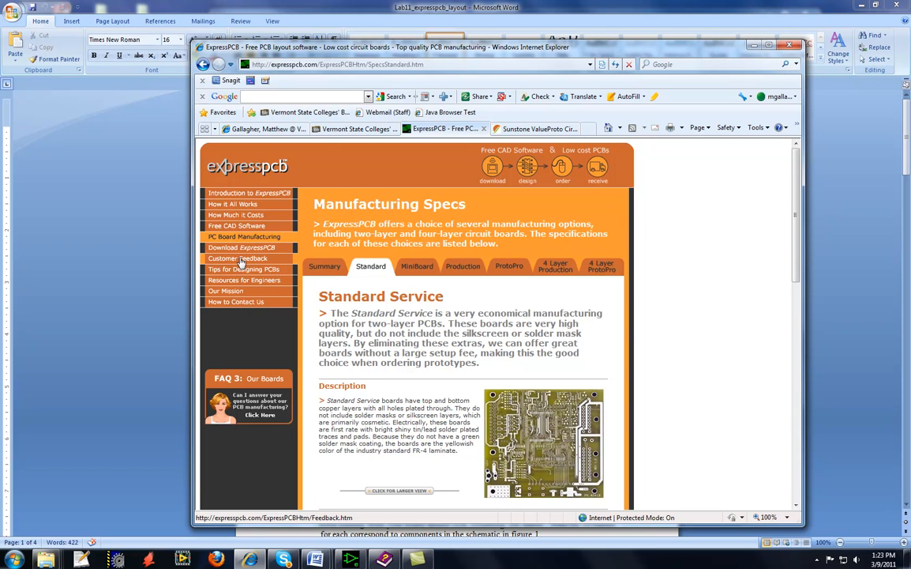
{"action": "scroll", "coordinate": [390, 338], "scroll_direction": "down", "scroll_amount": 1}
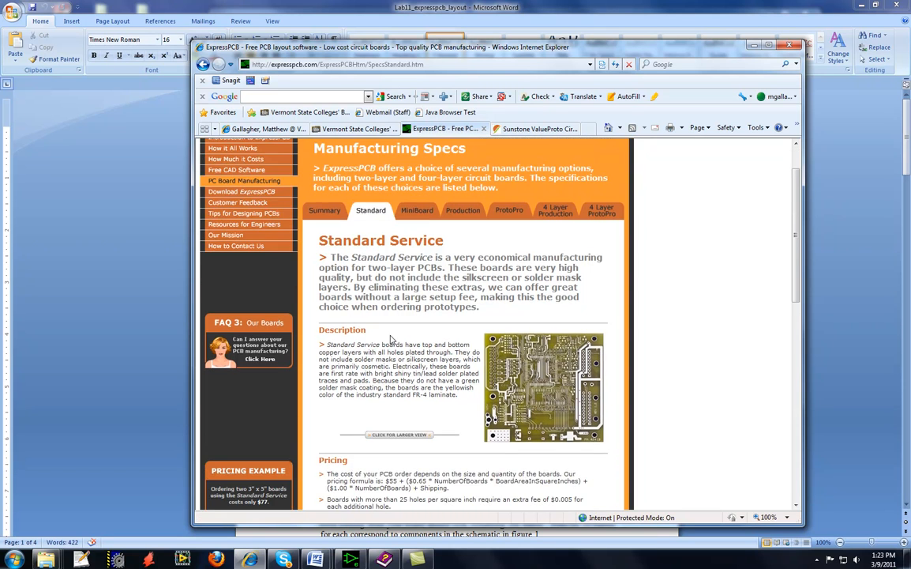
{"action": "scroll", "coordinate": [388, 338], "scroll_direction": "down", "scroll_amount": 1}
{"action": "scroll", "coordinate": [351, 300], "scroll_direction": "up", "scroll_amount": 1}
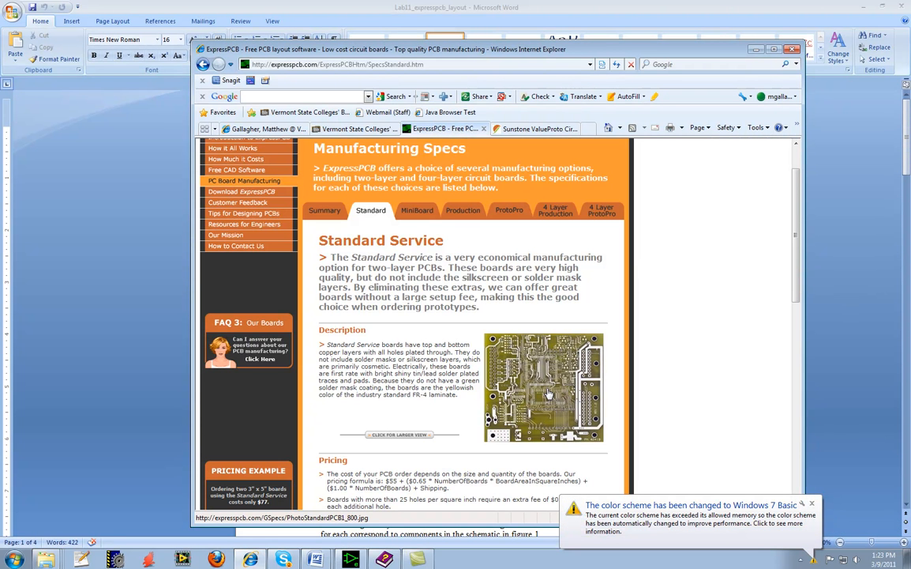
{"action": "left_click", "coordinate": [813, 505]}
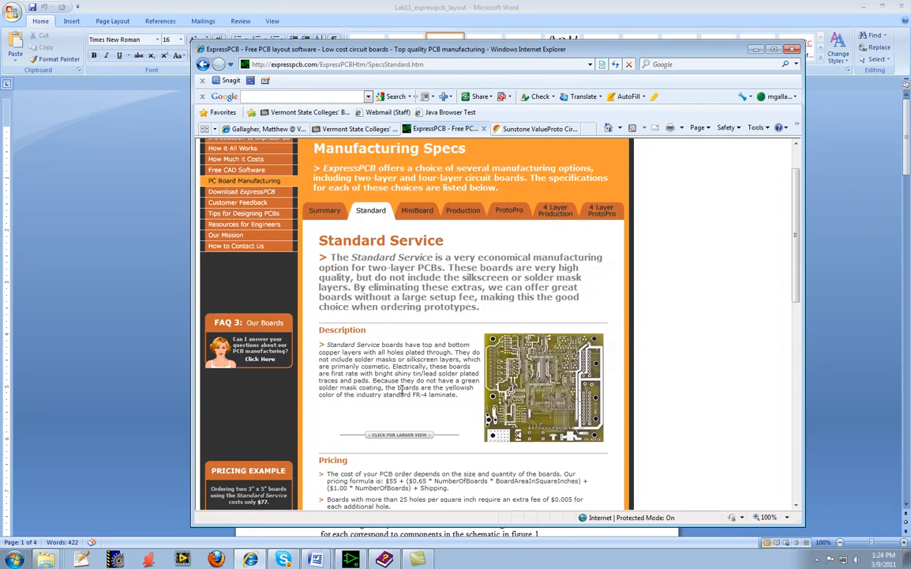
{"action": "scroll", "coordinate": [403, 388], "scroll_direction": "down", "scroll_amount": 3}
{"action": "scroll", "coordinate": [403, 388], "scroll_direction": "up", "scroll_amount": 5}
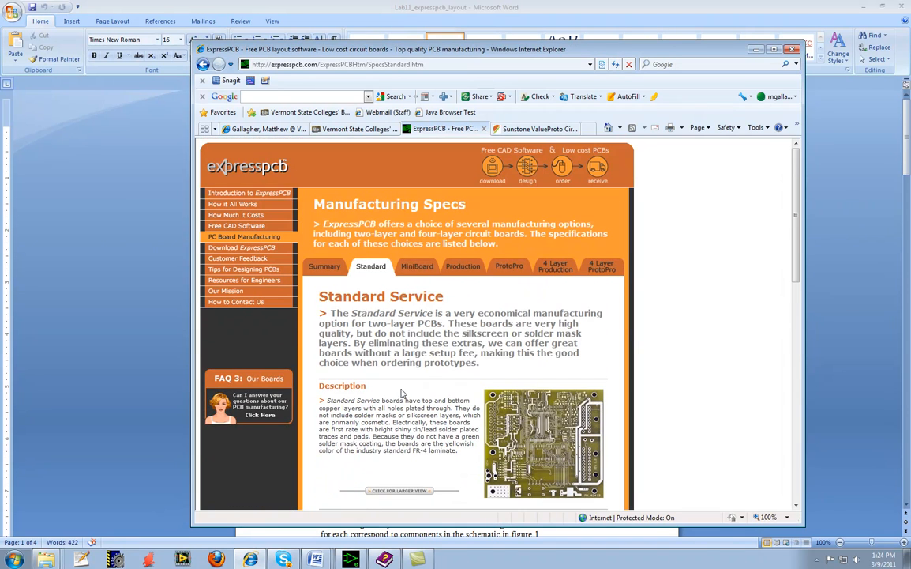
Open the MiniBoard service specifications and review the three board choices with their prices and size requirements.
{"action": "left_click", "coordinate": [417, 267]}
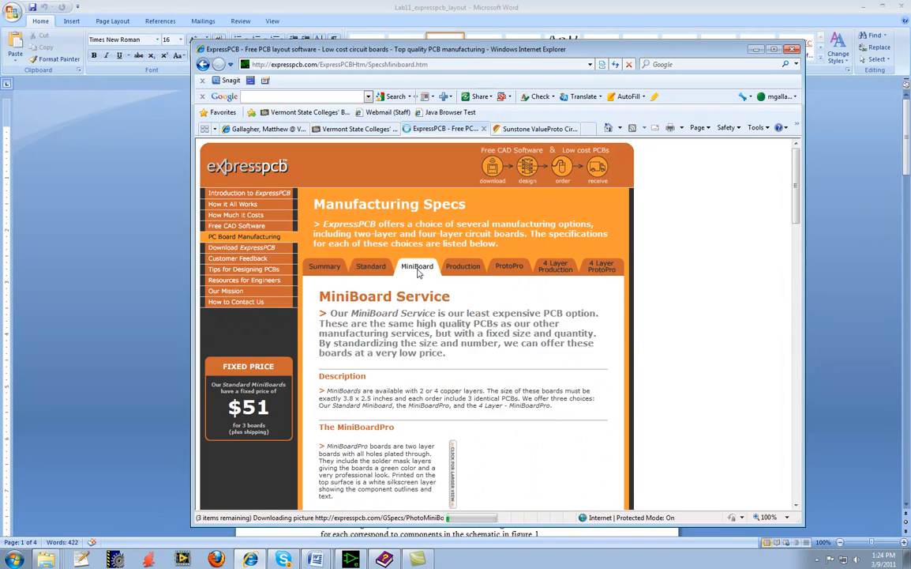
{"action": "scroll", "coordinate": [452, 410], "scroll_direction": "down", "scroll_amount": 3}
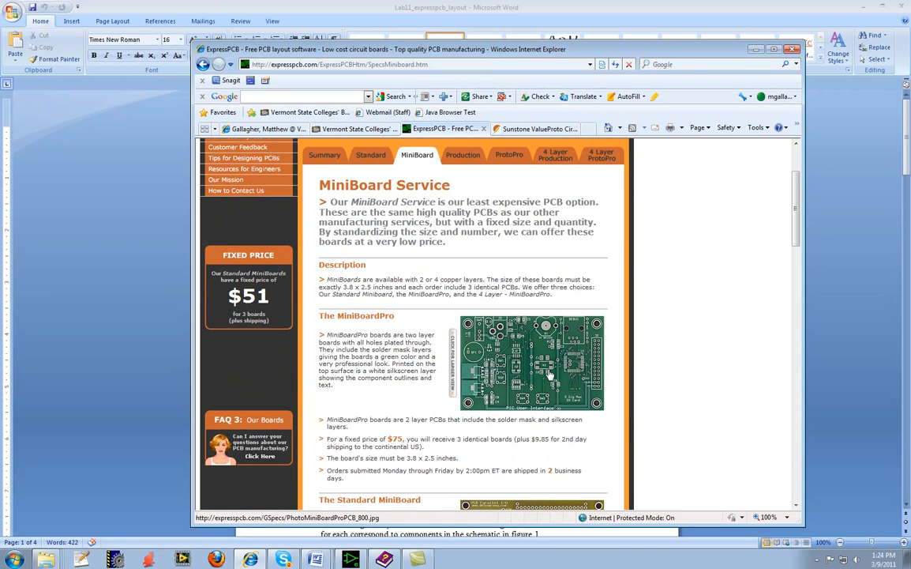
{"action": "scroll", "coordinate": [474, 393], "scroll_direction": "down", "scroll_amount": 3}
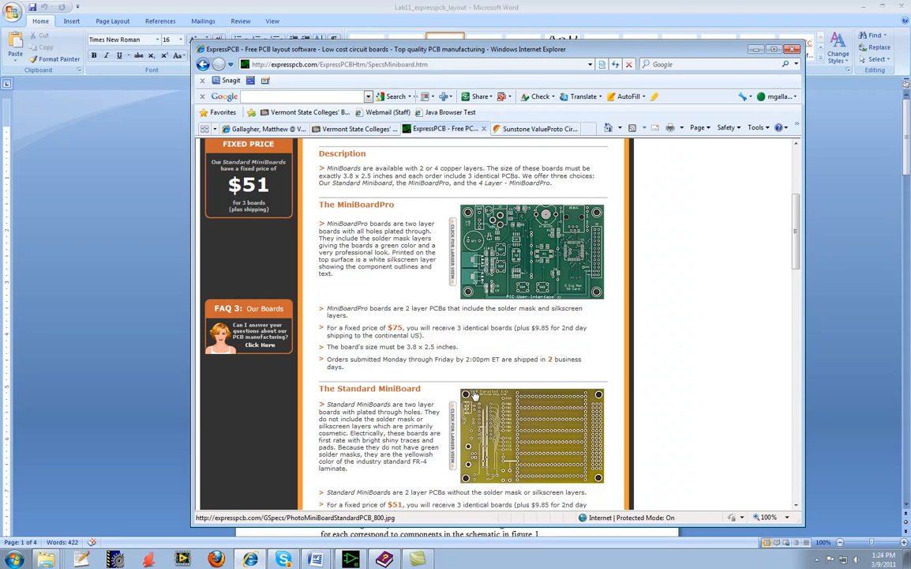
{"action": "scroll", "coordinate": [475, 393], "scroll_direction": "down", "scroll_amount": 8}
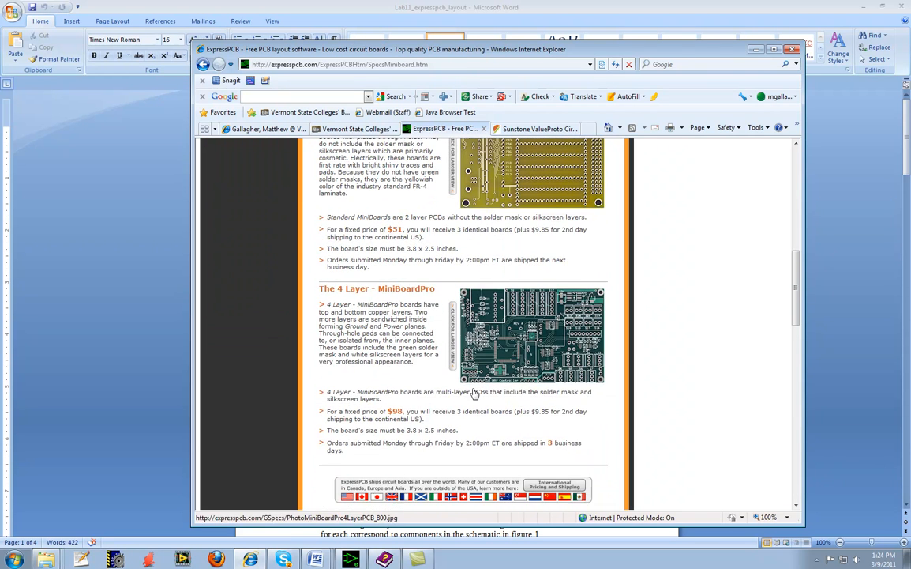
{"action": "scroll", "coordinate": [474, 393], "scroll_direction": "up", "scroll_amount": 3}
{"action": "scroll", "coordinate": [473, 392], "scroll_direction": "up", "scroll_amount": 5}
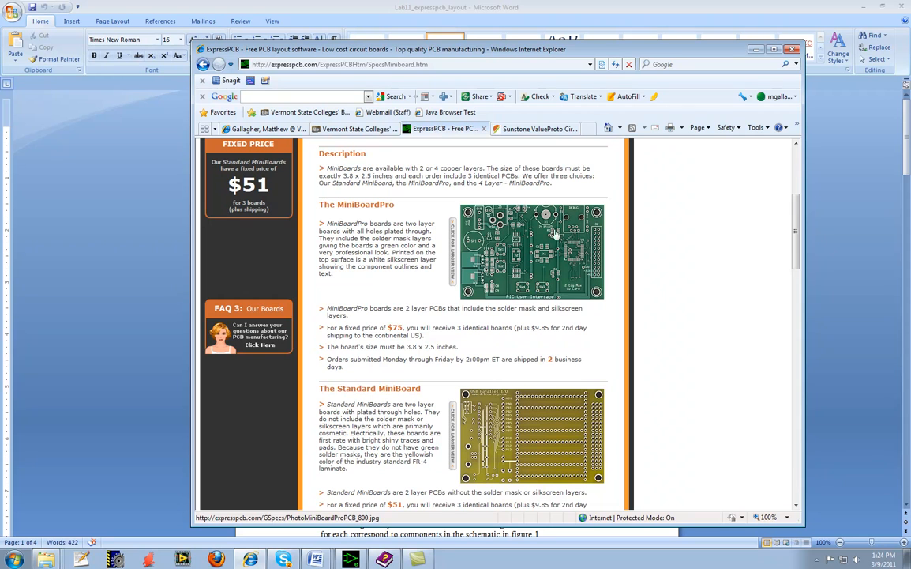
{"action": "scroll", "coordinate": [476, 243], "scroll_direction": "up", "scroll_amount": 3}
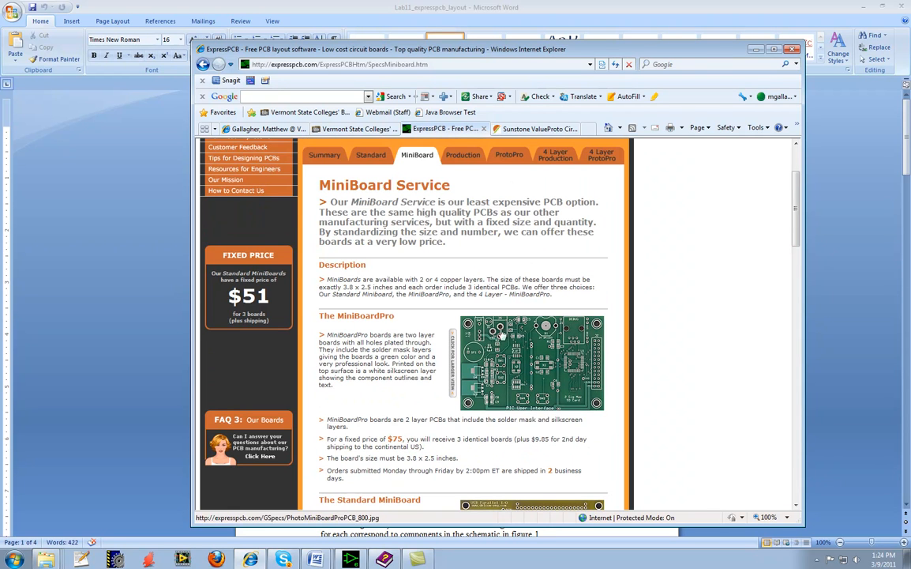
Look over the Production service specifications, including its description and board photos.
{"action": "left_click", "coordinate": [466, 157]}
{"action": "scroll", "coordinate": [483, 366], "scroll_direction": "down", "scroll_amount": 5}
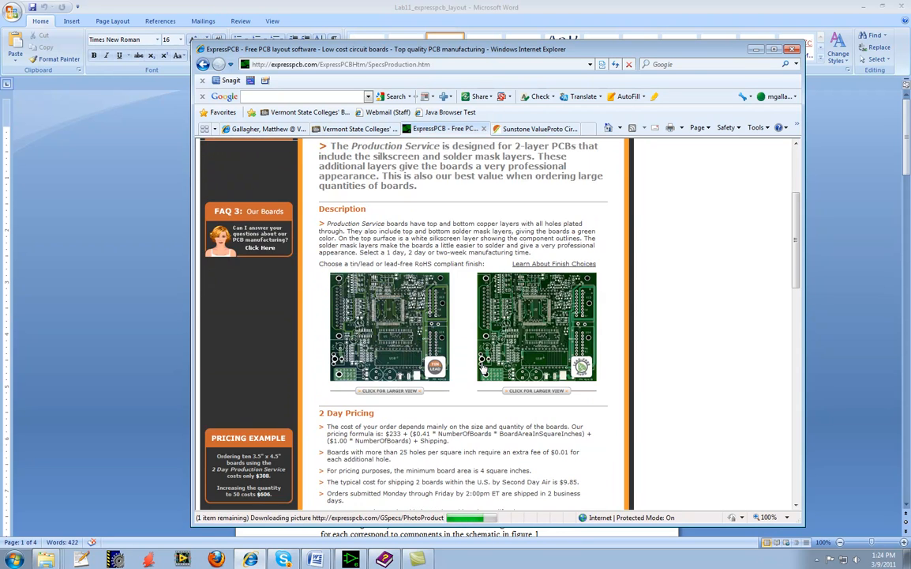
{"action": "scroll", "coordinate": [466, 331], "scroll_direction": "up", "scroll_amount": 5}
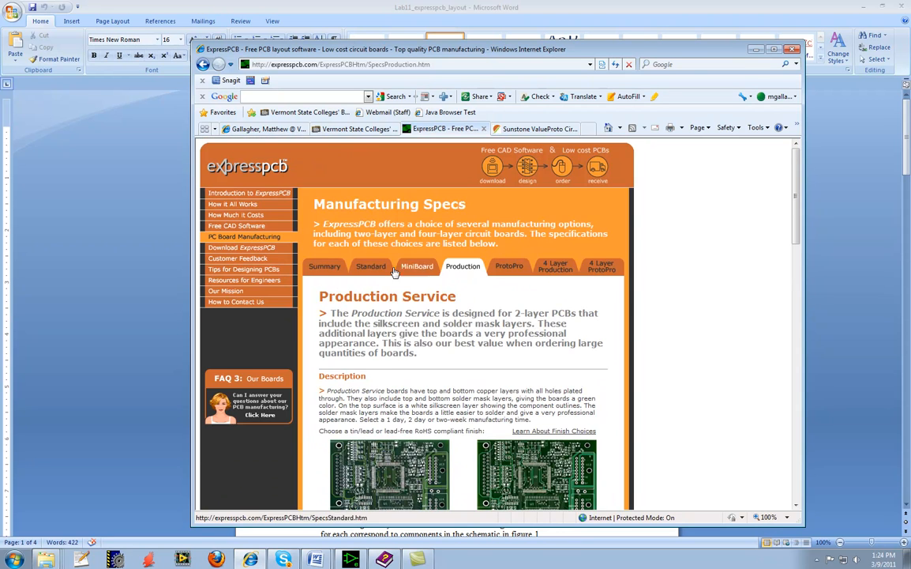
Return to the Standard service specifications and examine its pricing formula and shipping terms.
{"action": "left_click", "coordinate": [371, 267]}
{"action": "scroll", "coordinate": [474, 382], "scroll_direction": "down", "scroll_amount": 3}
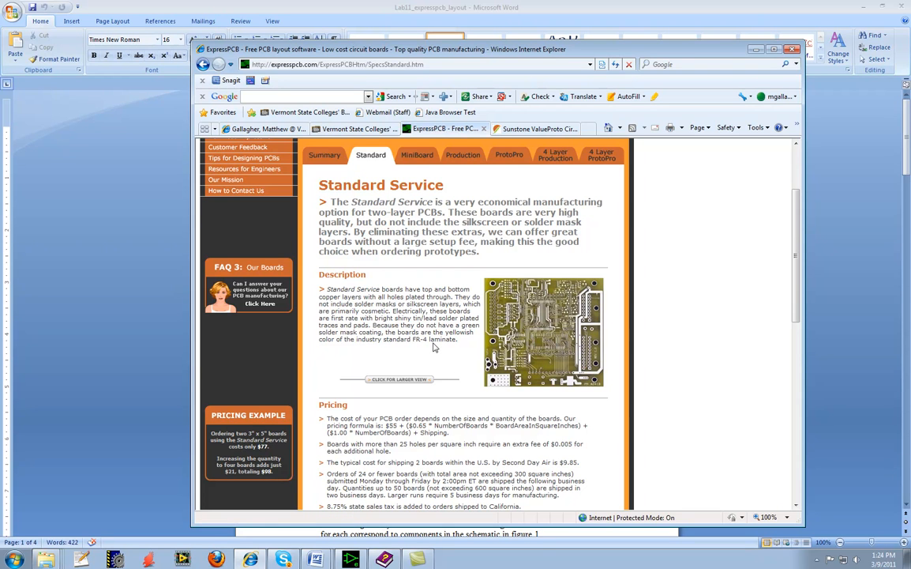
{"action": "scroll", "coordinate": [433, 347], "scroll_direction": "down", "scroll_amount": 3}
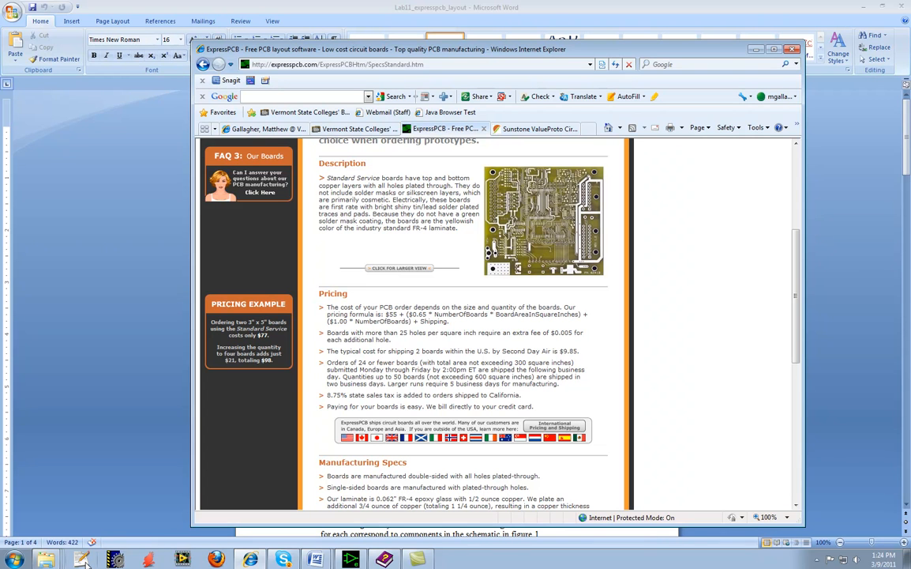
Switch to the Lab11_expresspcb_layout document in Word and add the line 'ExpressPCB 1.5"x1.5" >>>>' below the parts list at the end.
{"action": "mouse_move", "coordinate": [315, 559]}
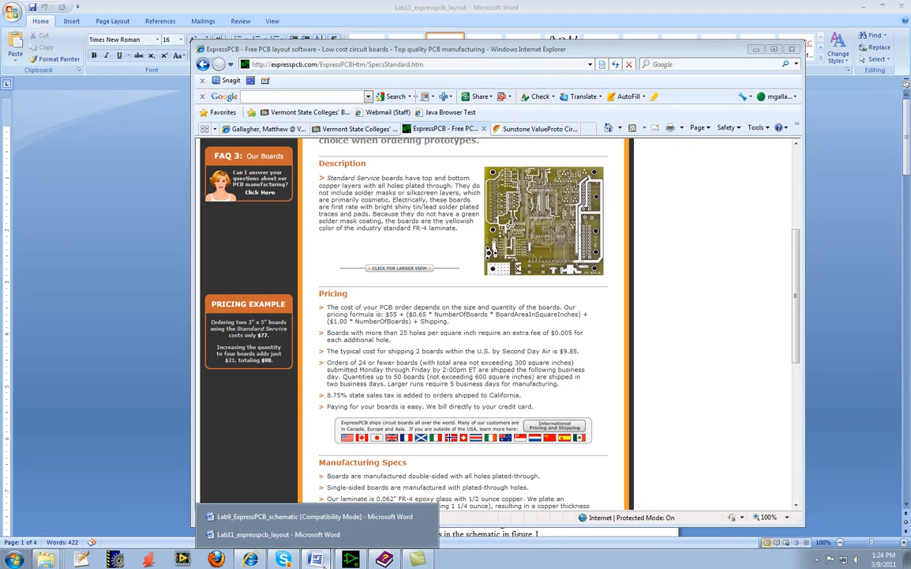
{"action": "left_click", "coordinate": [308, 534]}
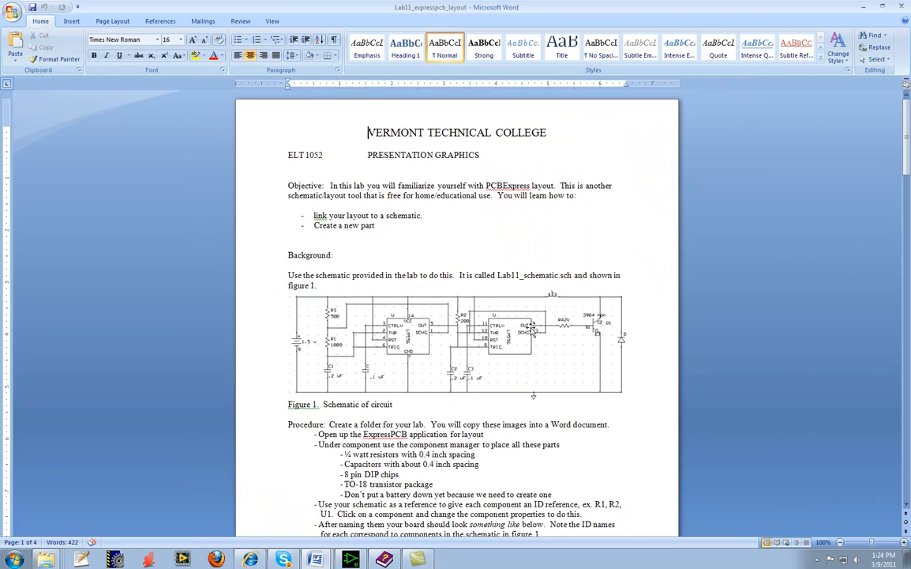
{"action": "scroll", "coordinate": [530, 332], "scroll_direction": "down", "scroll_amount": 8}
{"action": "scroll", "coordinate": [530, 332], "scroll_direction": "down", "scroll_amount": 2}
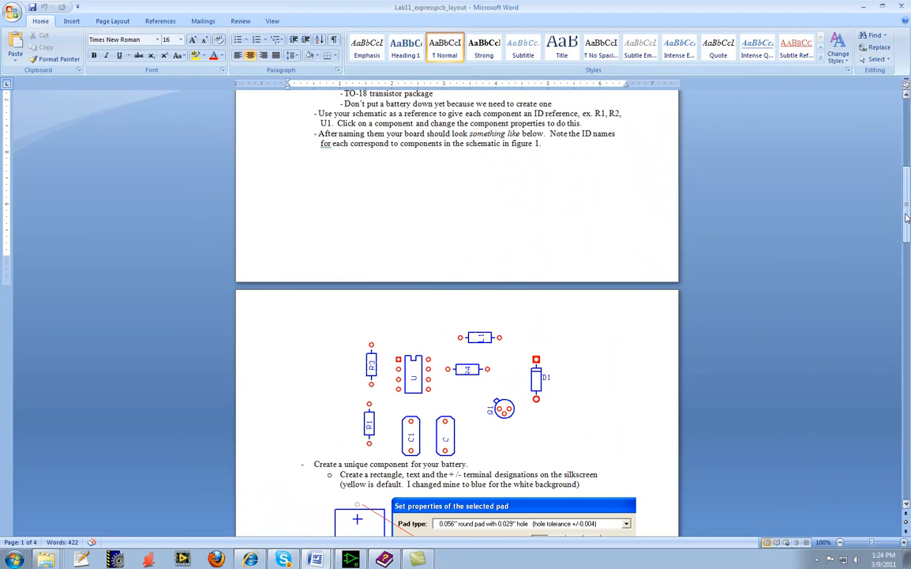
{"action": "left_click_drag", "start_coordinate": [907, 218], "coordinate": [907, 550]}
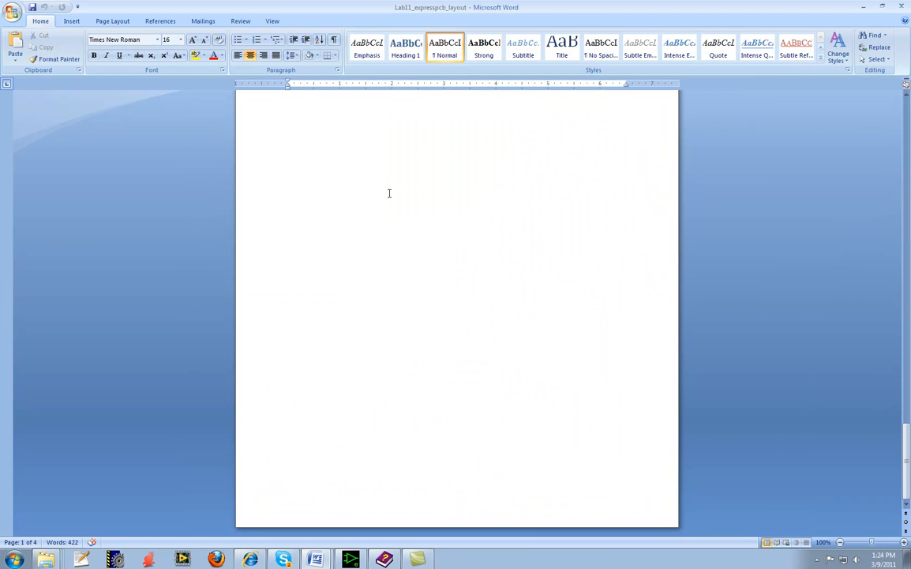
{"action": "left_click", "coordinate": [334, 165]}
{"action": "left_click", "coordinate": [409, 122]}
{"action": "key", "text": "Return"}
{"action": "type", "text": "Ex"}
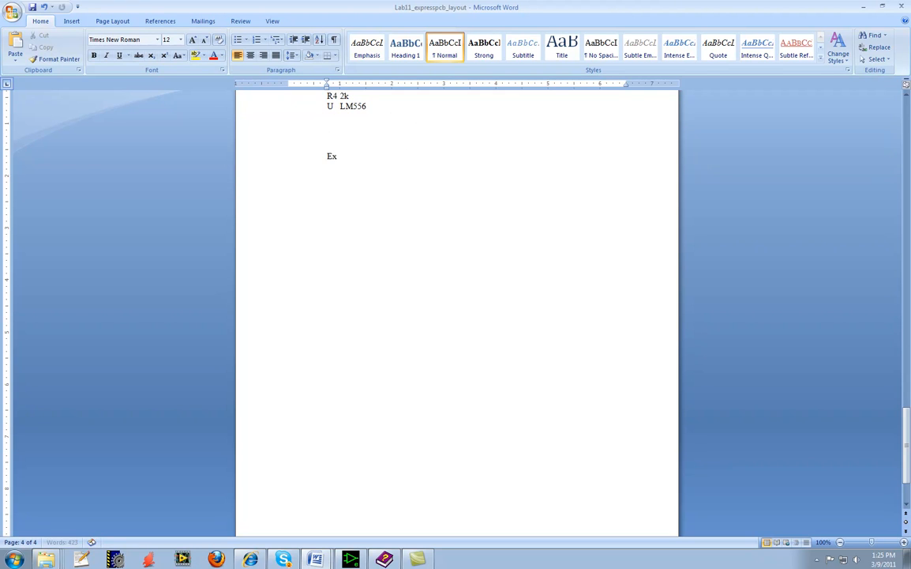
{"action": "type", "text": "pressPCB  1.5\"x"}
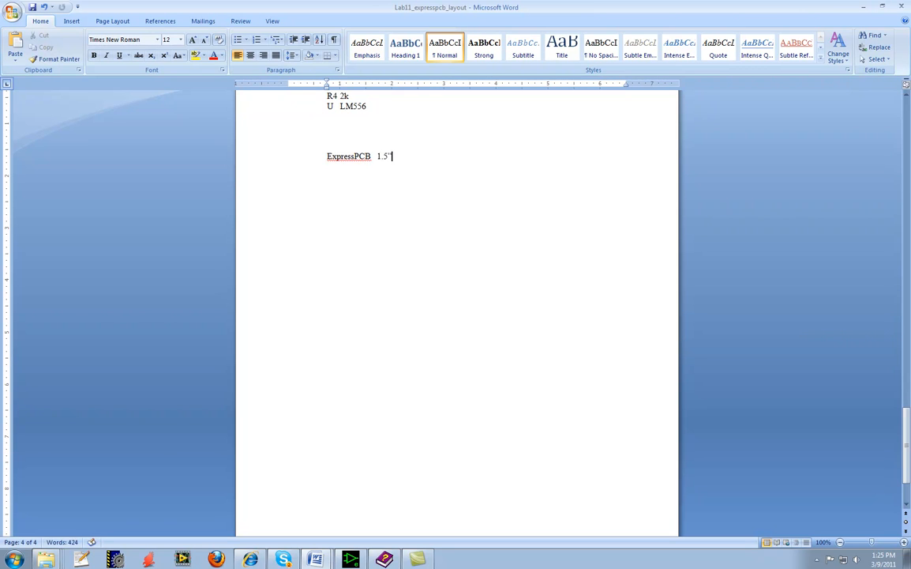
{"action": "type", "text": "1.5\""}
{"action": "type", "text": "  >>>>"}
Switch to Internet Explorer and examine the board-area and per-board terms in the Standard Service pricing formula.
{"action": "left_click", "coordinate": [249, 560]}
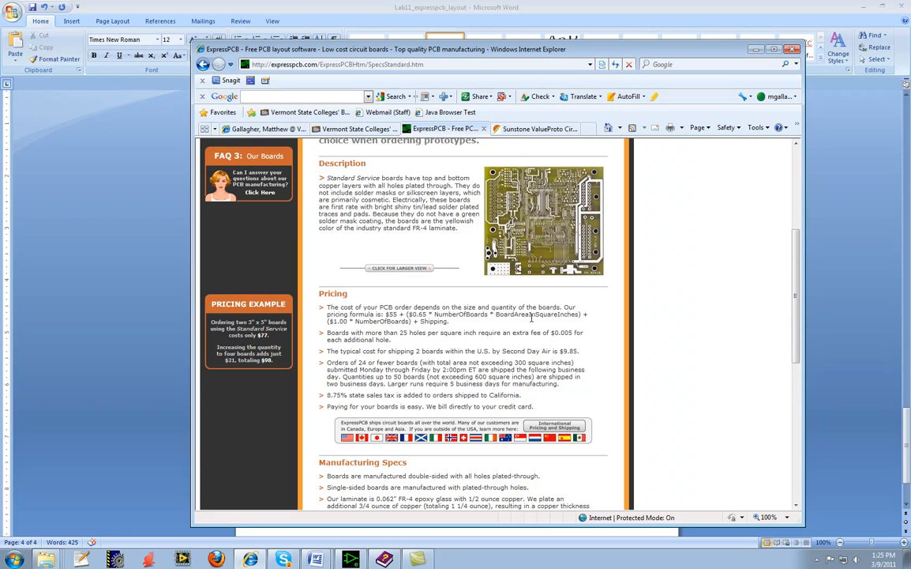
{"action": "left_click_drag", "start_coordinate": [496, 314], "coordinate": [580, 315]}
{"action": "left_click", "coordinate": [502, 317]}
{"action": "left_click_drag", "start_coordinate": [496, 314], "coordinate": [571, 314]}
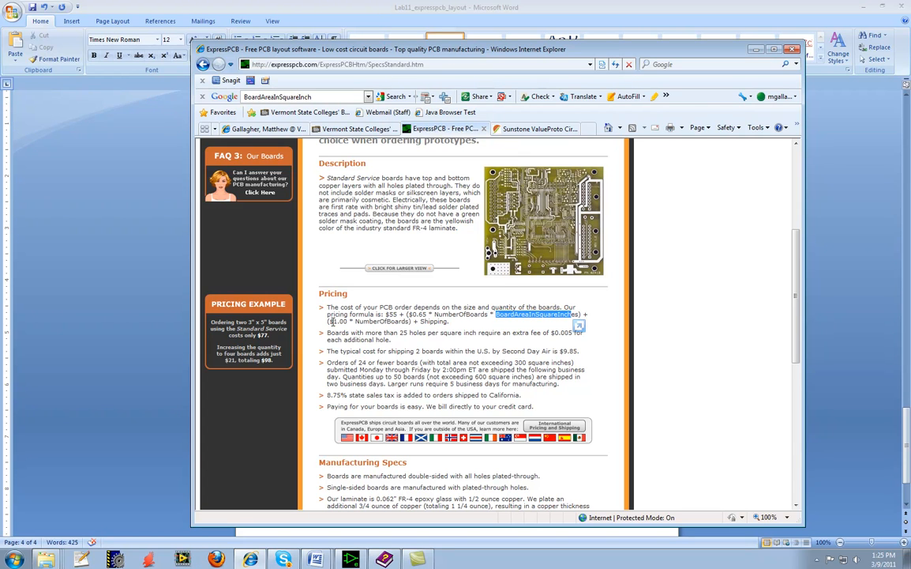
{"action": "left_click_drag", "start_coordinate": [332, 322], "coordinate": [410, 321]}
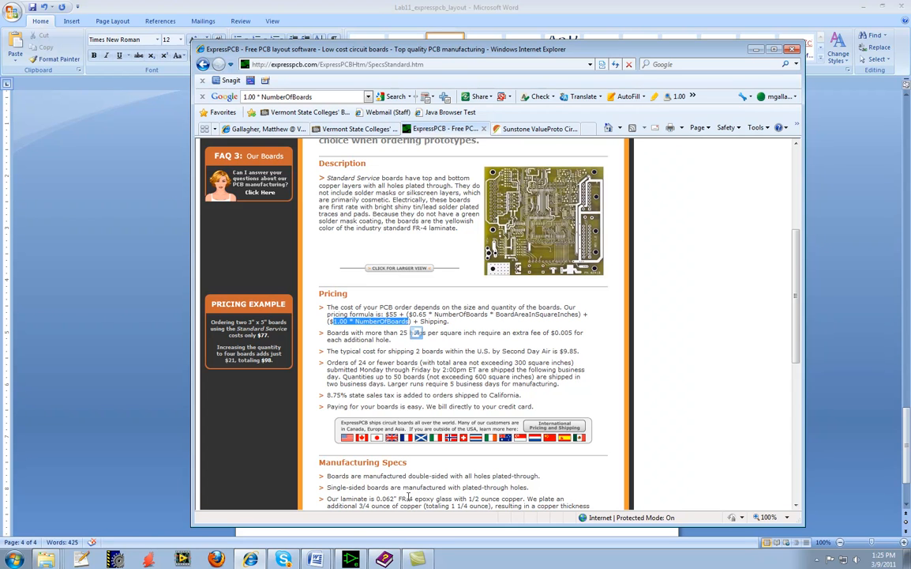
Switch back to Lab11_expresspcb_layout in Word and extend the ExpressPCB line with the base and area cost '55 + (.65x50x2.25)'.
{"action": "left_click", "coordinate": [315, 559]}
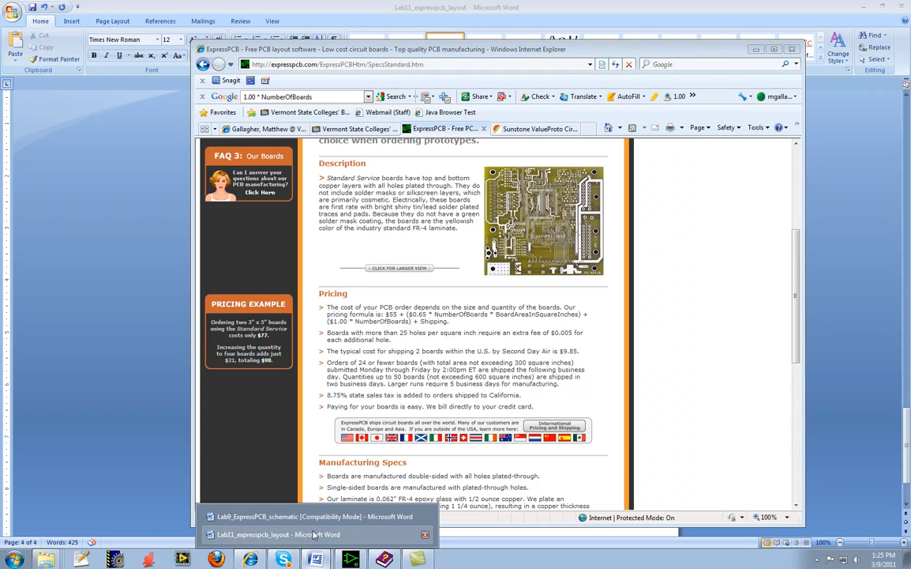
{"action": "left_click", "coordinate": [313, 535]}
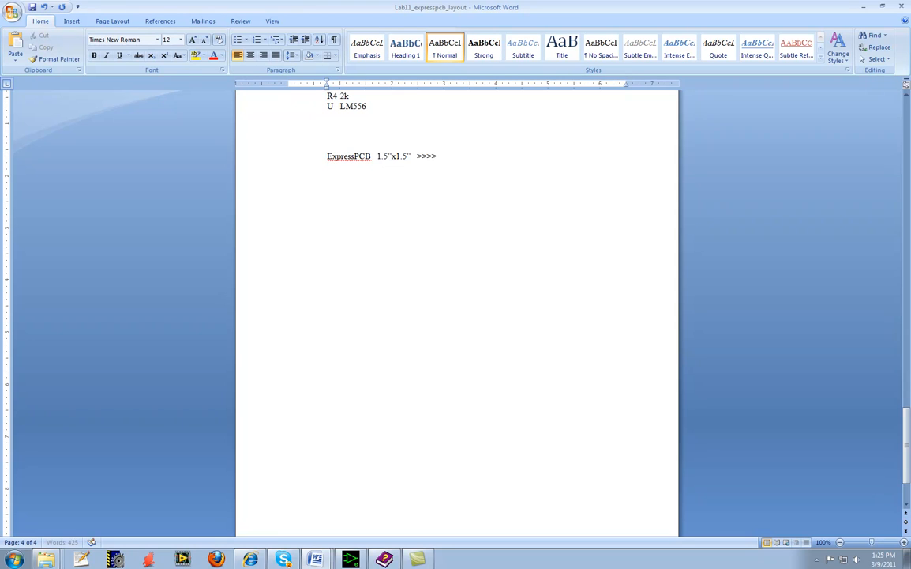
{"action": "type", "text": "55 + (.65x50x2.25) "}
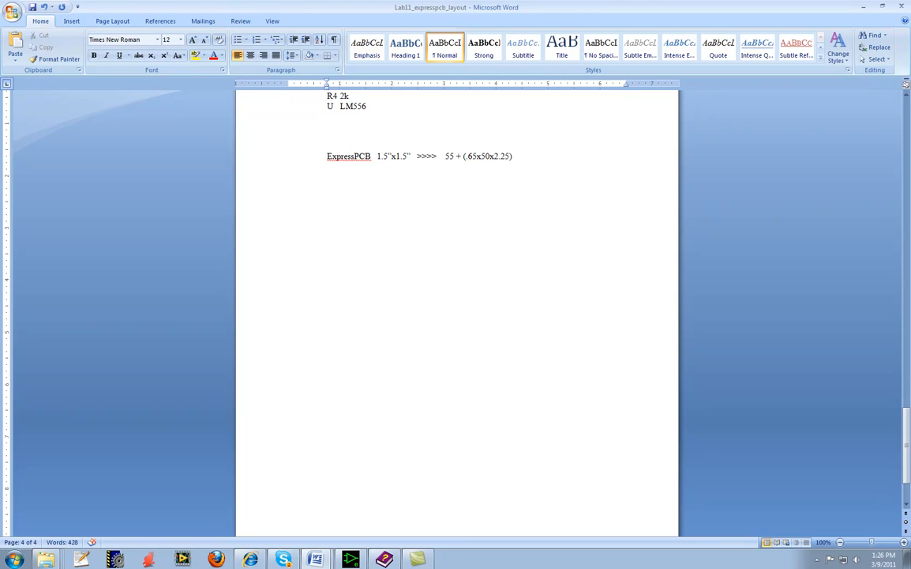
{"action": "type", "text": "+"}
{"action": "type", "text": " (1x50) "}
{"action": "type", "text": "= "}
{"action": "type", "text": "17"}
{"action": "type", "text": "78"}
Complete the ExpressPCB cost calculation with '+ (1x50) = $178'.
{"action": "key", "text": "BackSpace"}
{"action": "key", "text": "BackSpace"}
{"action": "type", "text": "8"}
{"action": "key", "text": "Left"}
{"action": "key", "text": "Left"}
{"action": "type", "text": "$"}
{"action": "key", "text": "Left"}
{"action": "key", "text": "Right"}
{"action": "key", "text": "Right"}
Add the line '$2.46 /board incremental' below the ExpressPCB cost calculation.
{"action": "key", "text": "Return"}
{"action": "type", "text": "2.46"}
{"action": "key", "text": "Left"}
{"action": "key", "text": "Left"}
{"action": "key", "text": "Left"}
{"action": "key", "text": "Left"}
{"action": "type", "text": "$2.46 /"}
{"action": "type", "text": "bo"}
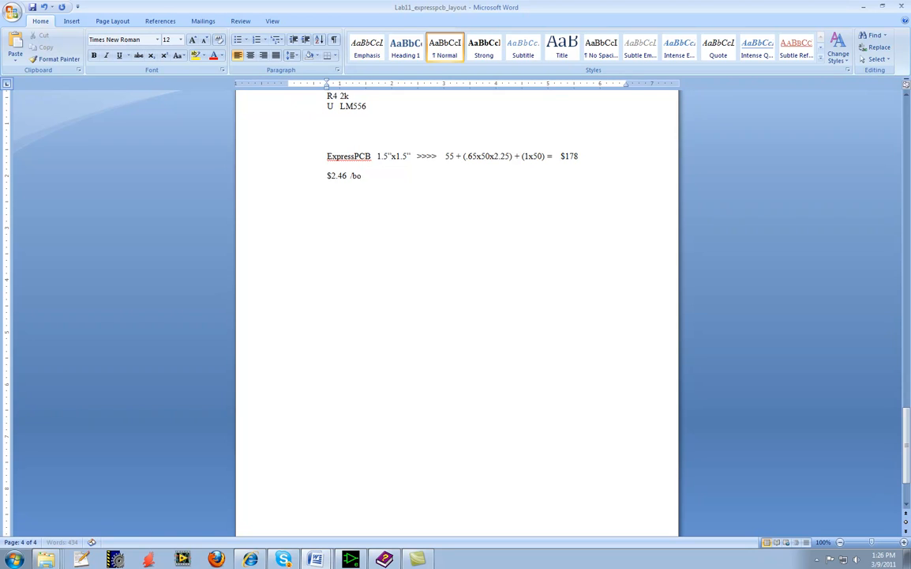
{"action": "type", "text": "ard incremental"}
Add the line '$3.56 /board' under the incremental cost, followed by blank lines.
{"action": "type", "text": "$"}
{"action": "type", "text": "35"}
{"action": "key", "text": "BackSpace"}
{"action": "type", "text": ".56 /board"}
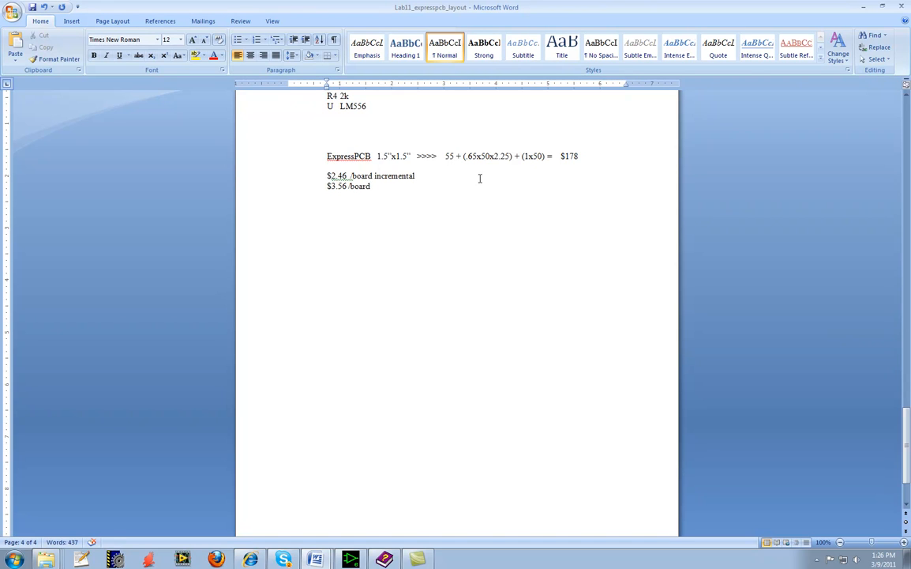
{"action": "key", "text": "Return"}
{"action": "key", "text": "Return"}
{"action": "key", "text": "Return"}
{"action": "key", "text": "Return"}
Switch to the Sunstone ValueProto page in Internet Explorer and examine its board features and the quote for 50 boards of 1.5 x 1.5.
{"action": "mouse_move", "coordinate": [329, 562]}
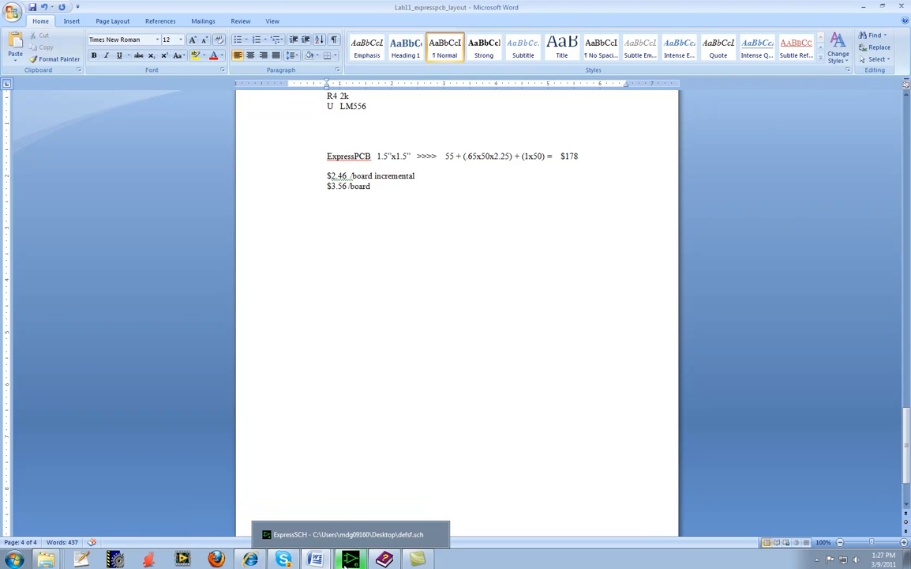
{"action": "left_click", "coordinate": [253, 560]}
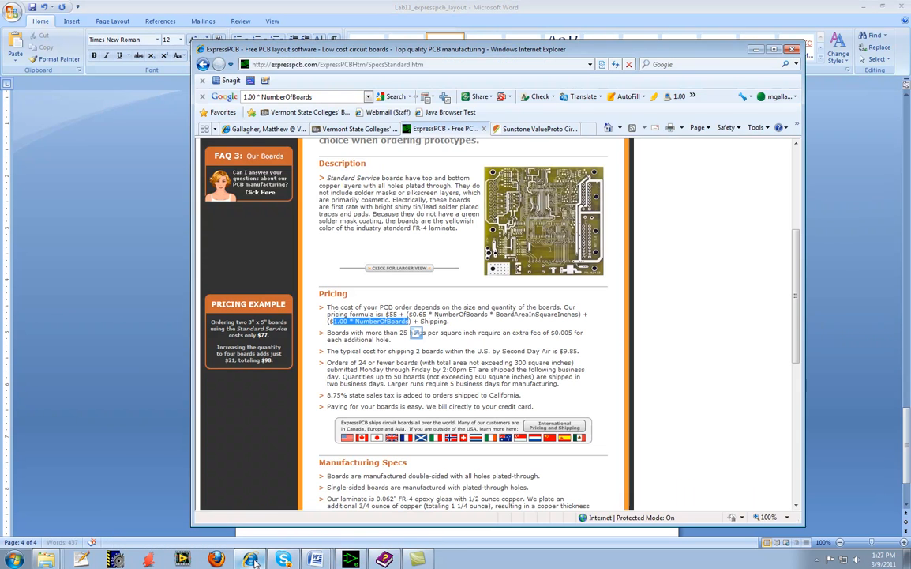
{"action": "left_click", "coordinate": [530, 133]}
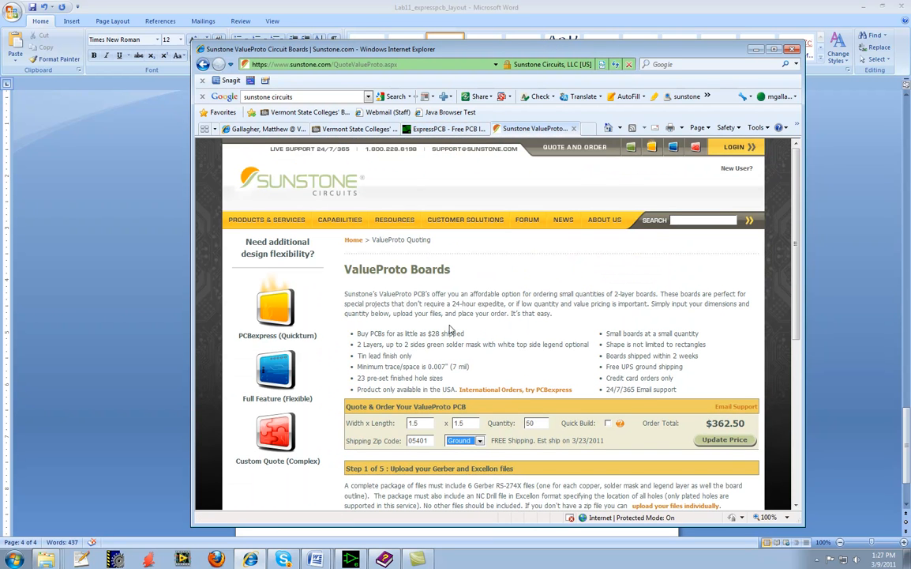
{"action": "scroll", "coordinate": [452, 329], "scroll_direction": "down", "scroll_amount": 3}
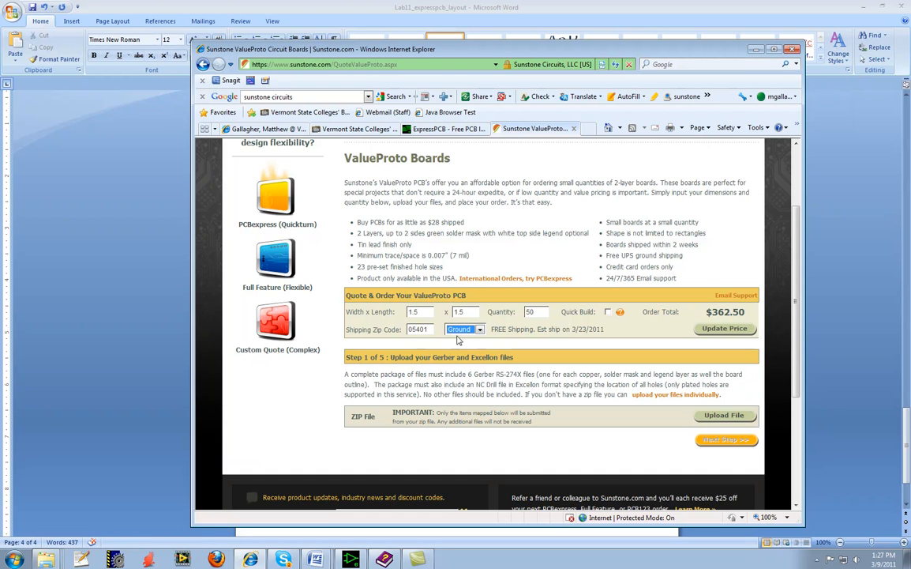
{"action": "left_click", "coordinate": [329, 385]}
{"action": "scroll", "coordinate": [329, 386], "scroll_direction": "up", "scroll_amount": 2}
{"action": "scroll", "coordinate": [329, 385], "scroll_direction": "up", "scroll_amount": 2}
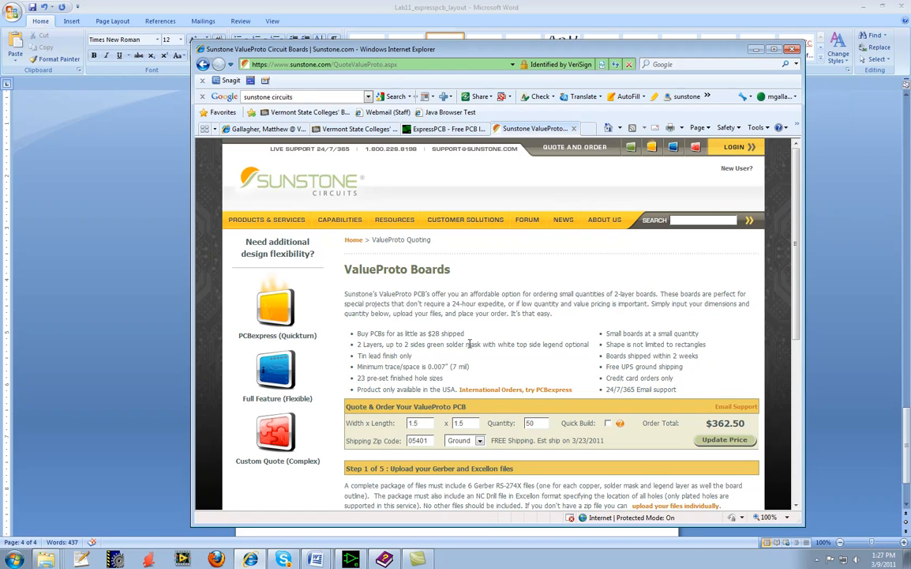
Review the ValueProto legend option, tin lead finish, minimum trace spacing, board dimensions, quantity and order total.
{"action": "left_click_drag", "start_coordinate": [411, 345], "coordinate": [553, 348]}
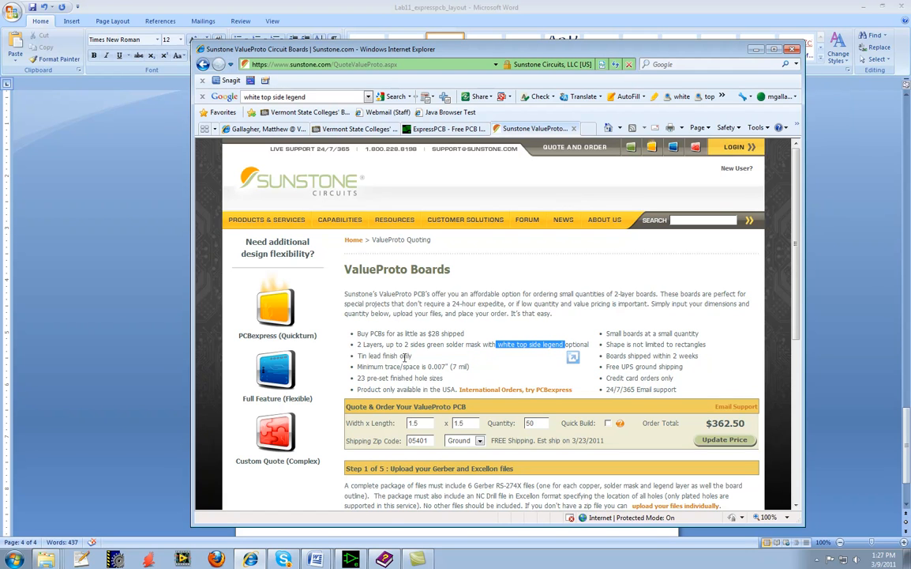
{"action": "left_click_drag", "start_coordinate": [409, 356], "coordinate": [357, 356]}
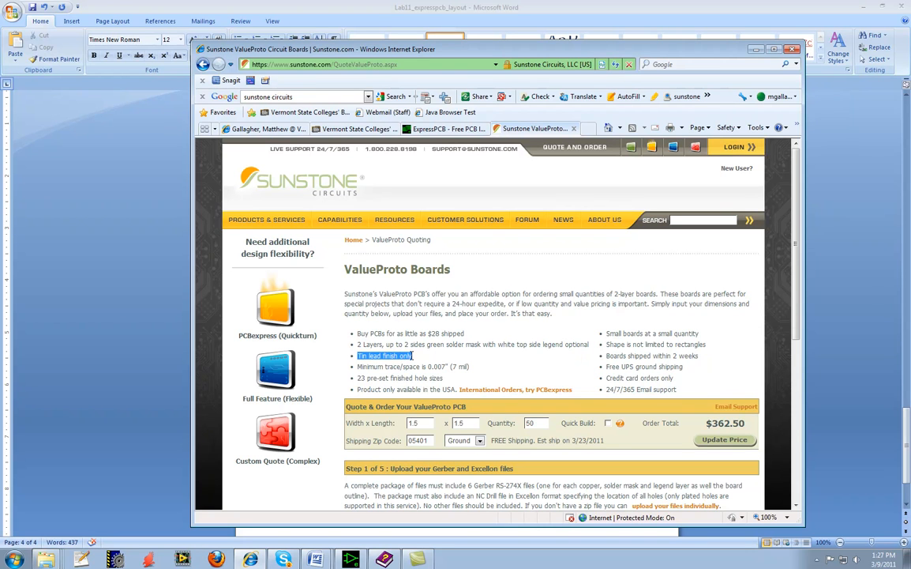
{"action": "left_click", "coordinate": [373, 367]}
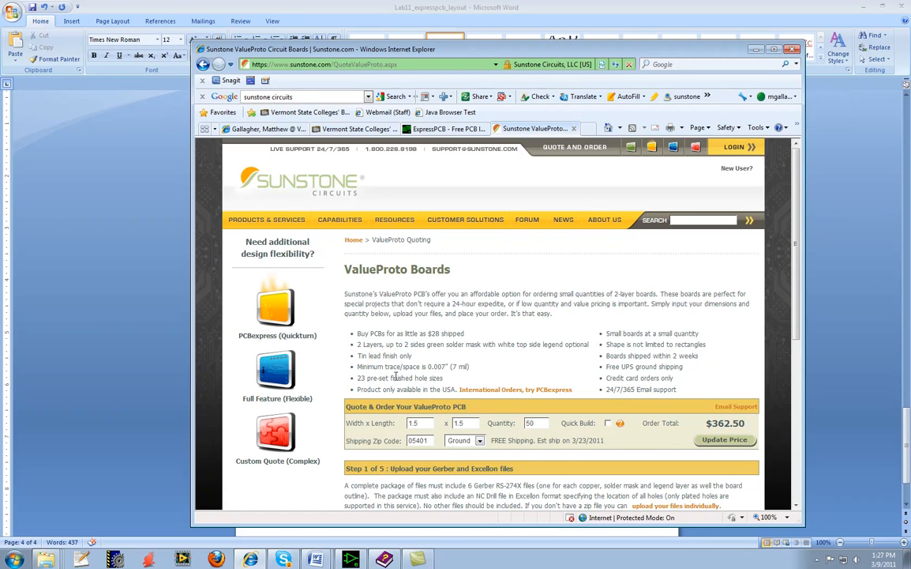
{"action": "double_click", "coordinate": [409, 424]}
{"action": "left_click_drag", "start_coordinate": [467, 424], "coordinate": [452, 424]}
{"action": "left_click_drag", "start_coordinate": [533, 425], "coordinate": [510, 424]}
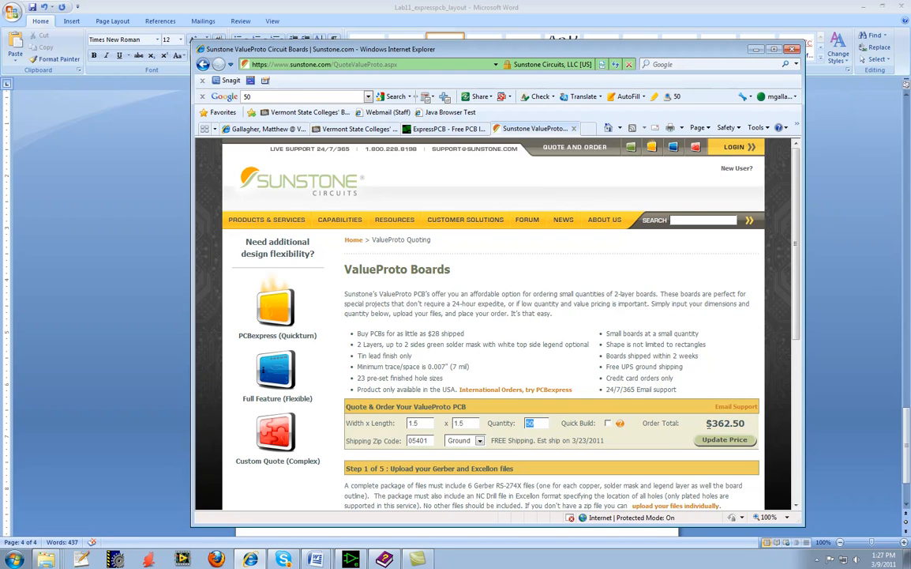
{"action": "left_click_drag", "start_coordinate": [707, 423], "coordinate": [743, 428]}
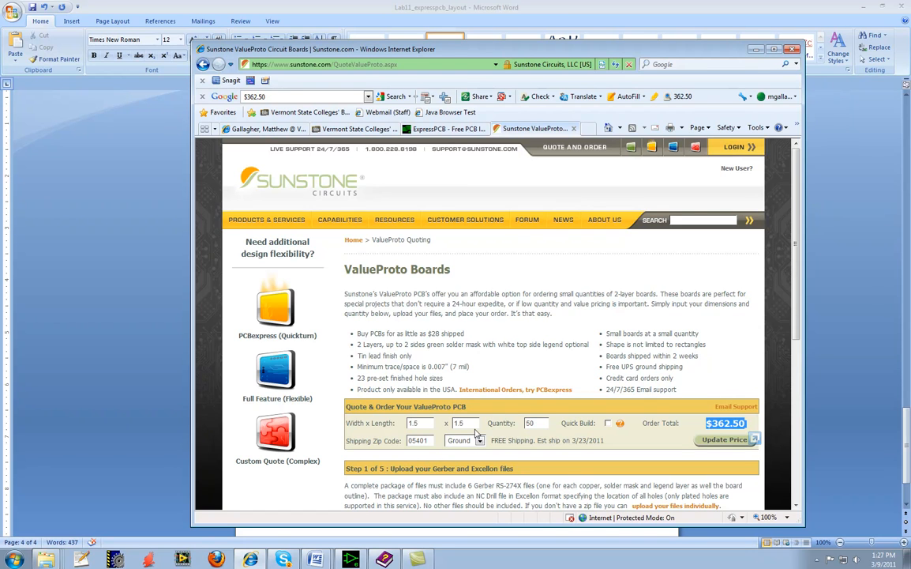
Set the quote quantity to 51 boards, update the price, and compare the order total with the advertised lowest price.
{"action": "left_click", "coordinate": [539, 424]}
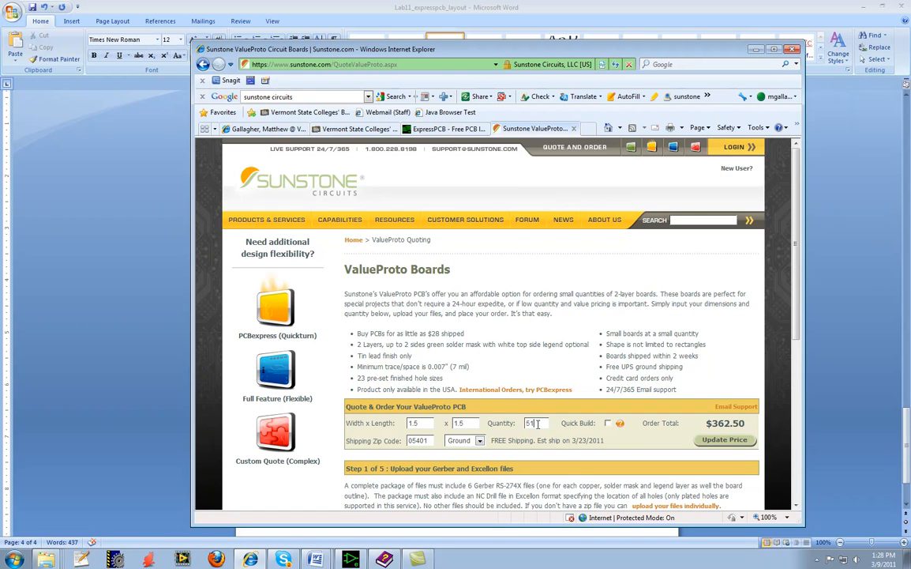
{"action": "left_click", "coordinate": [731, 441]}
{"action": "left_click_drag", "start_coordinate": [357, 334], "coordinate": [466, 335]}
{"action": "left_click_drag", "start_coordinate": [706, 423], "coordinate": [753, 424]}
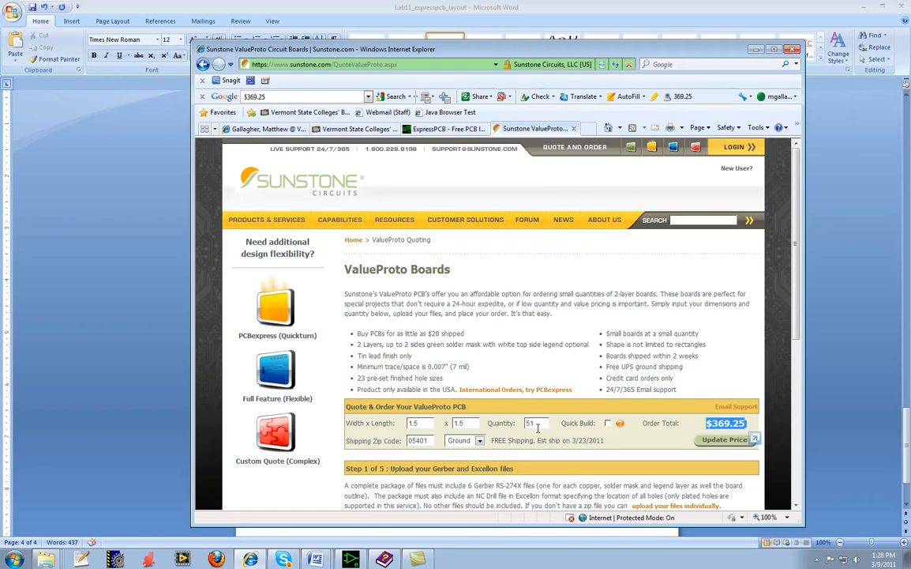
Set the ValueProto quote quantity to 1 board and update the price.
{"action": "left_click_drag", "start_coordinate": [539, 423], "coordinate": [506, 424]}
{"action": "type", "text": "1"}
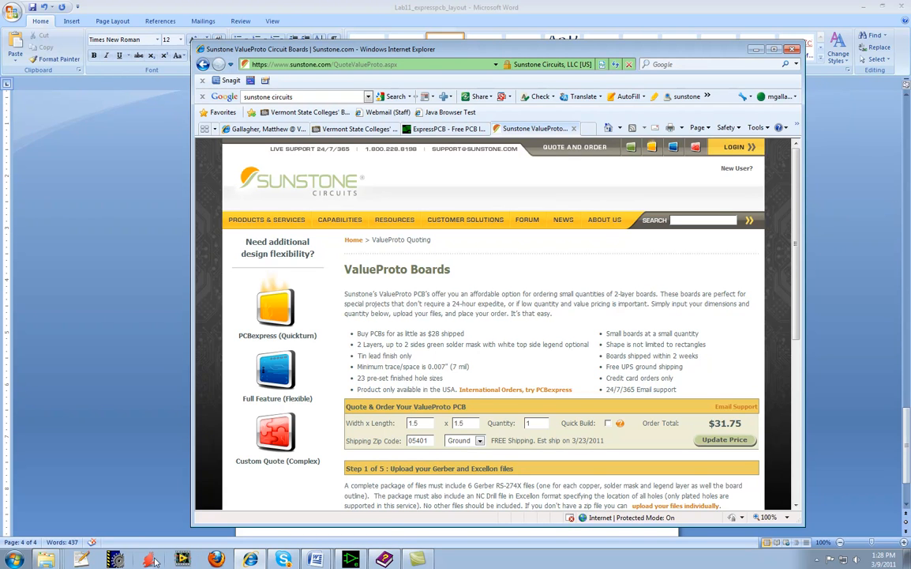
Launch the ExpressSCH schematic editor from the ExpressPCB program group.
{"action": "mouse_move", "coordinate": [253, 562]}
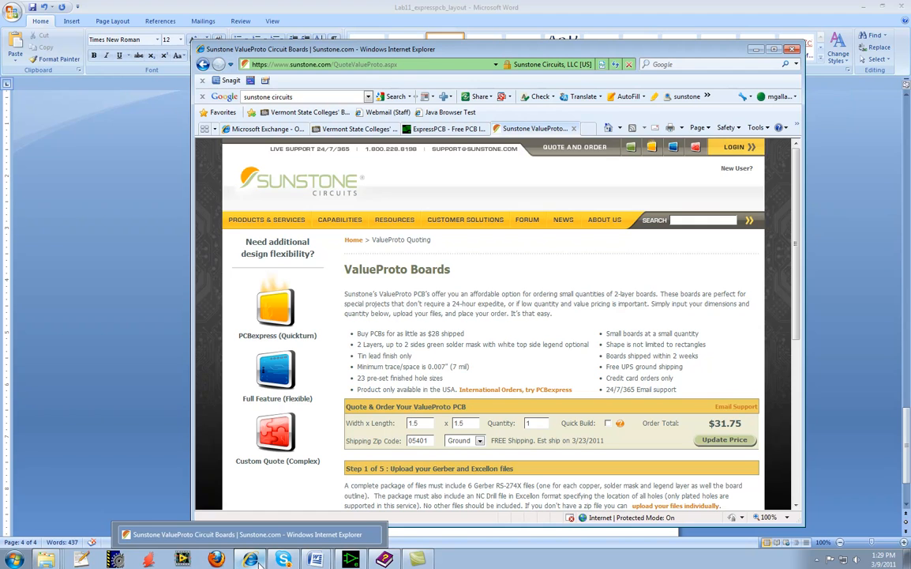
{"action": "mouse_move", "coordinate": [284, 559]}
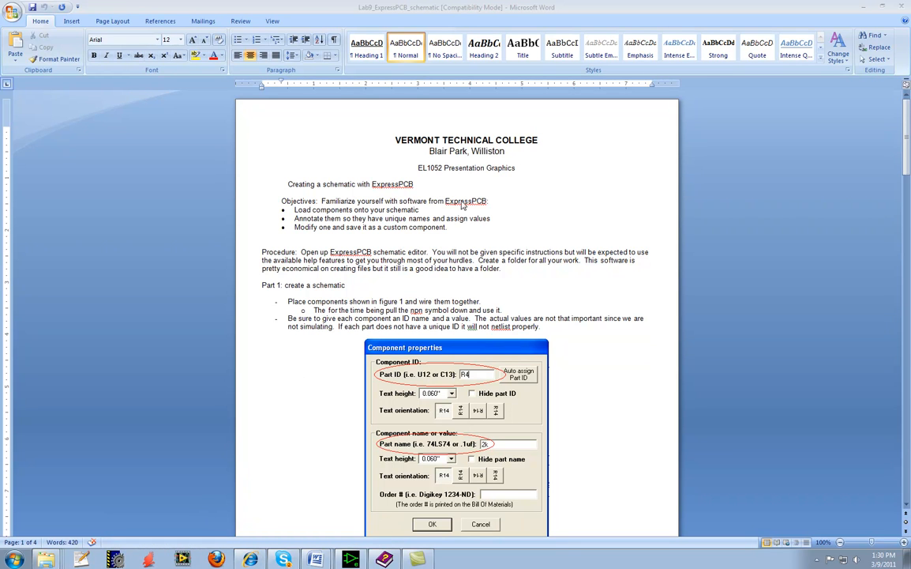
{"action": "left_click", "coordinate": [14, 560]}
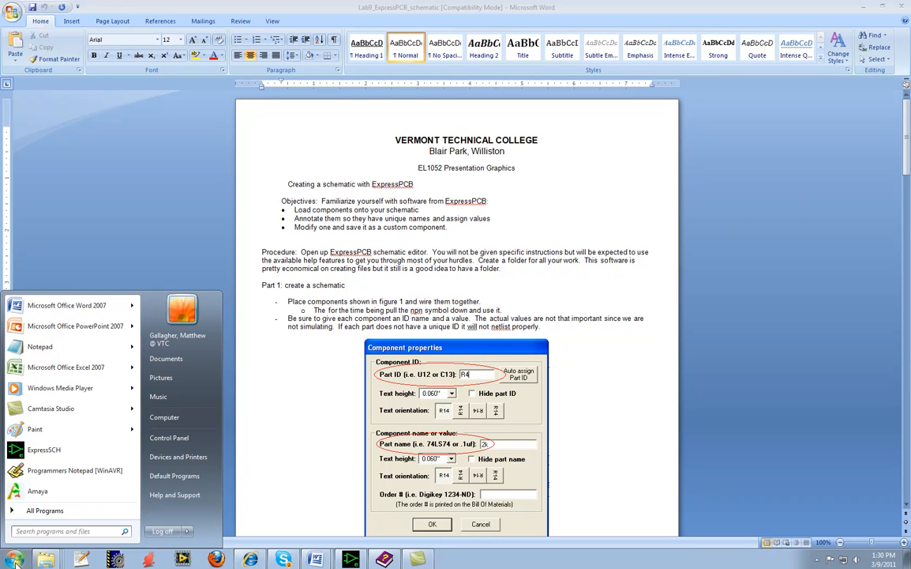
{"action": "left_click", "coordinate": [28, 512]}
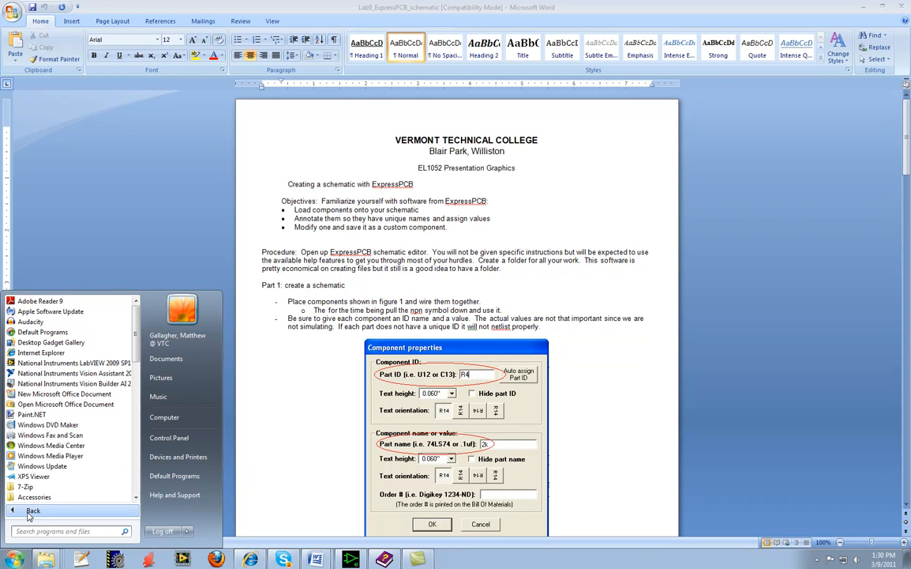
{"action": "left_click", "coordinate": [135, 499]}
{"action": "left_click", "coordinate": [135, 499]}
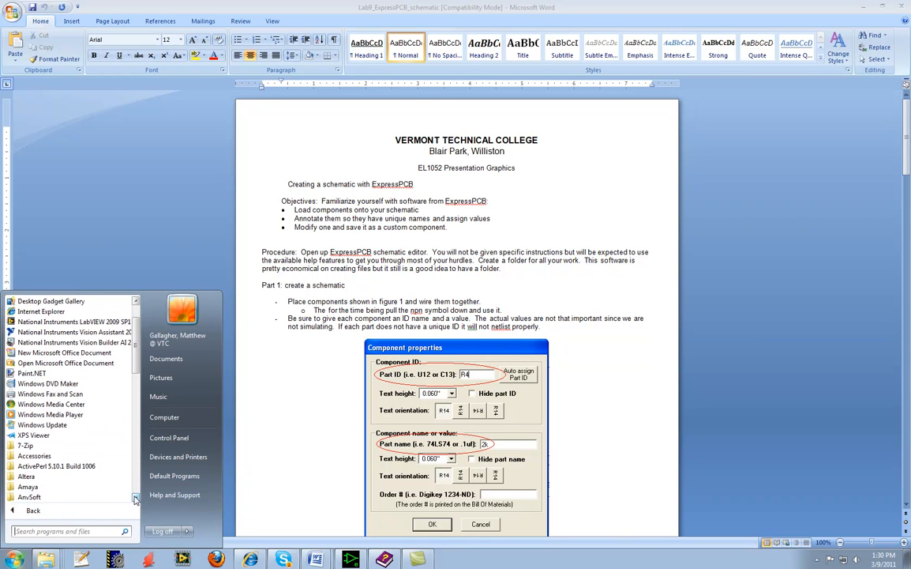
{"action": "left_click", "coordinate": [135, 499]}
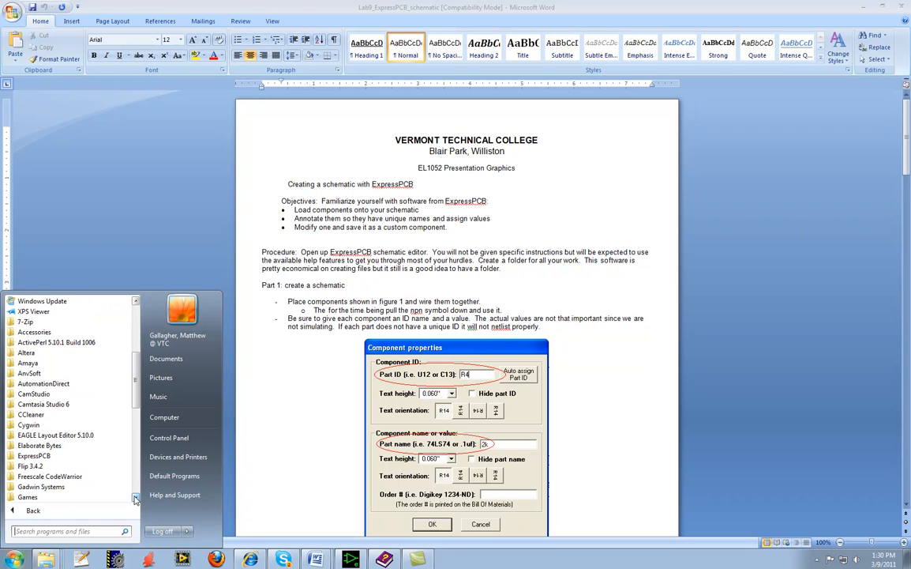
{"action": "left_click", "coordinate": [43, 457]}
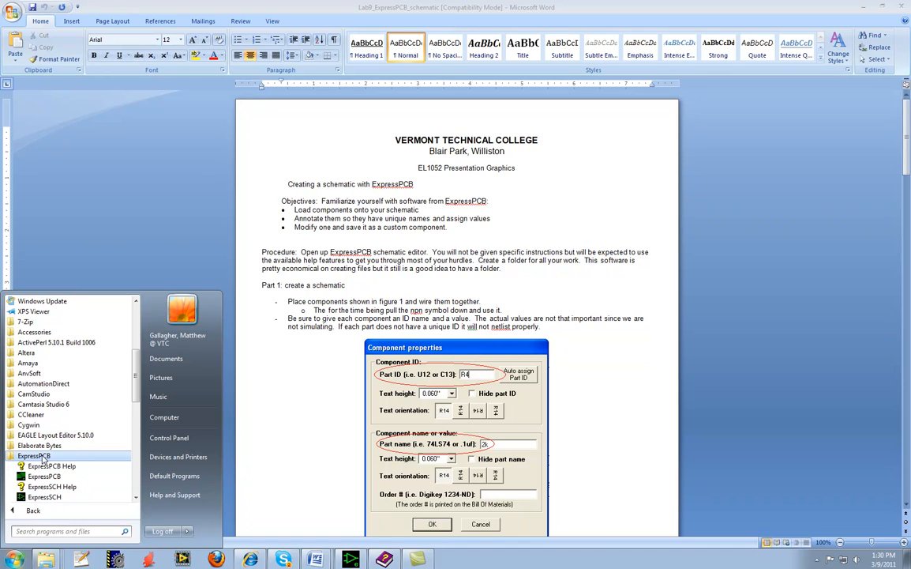
{"action": "left_click", "coordinate": [135, 497]}
{"action": "left_click", "coordinate": [135, 497]}
{"action": "left_click", "coordinate": [135, 498]}
{"action": "left_click", "coordinate": [135, 497]}
{"action": "left_click", "coordinate": [135, 497]}
{"action": "left_click", "coordinate": [135, 498]}
{"action": "left_click", "coordinate": [135, 498]}
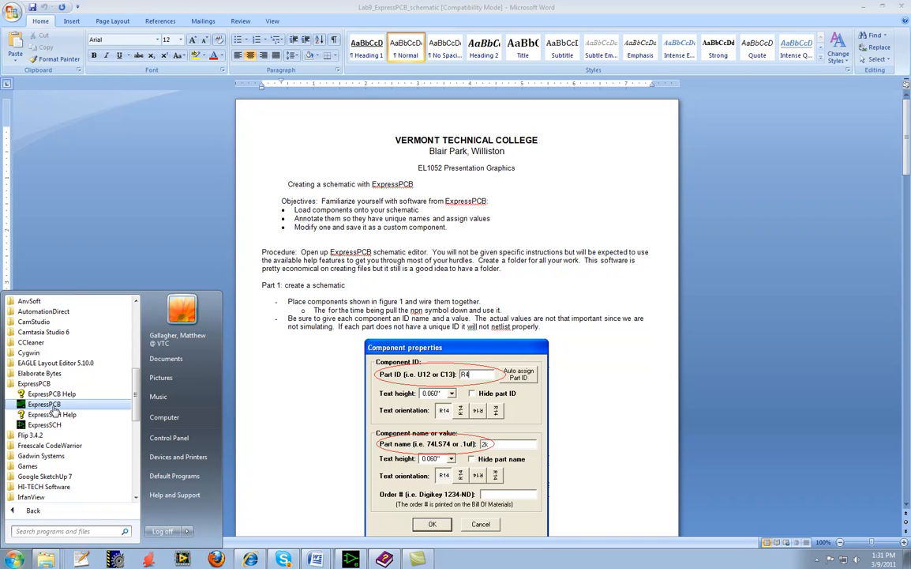
{"action": "left_click", "coordinate": [28, 427]}
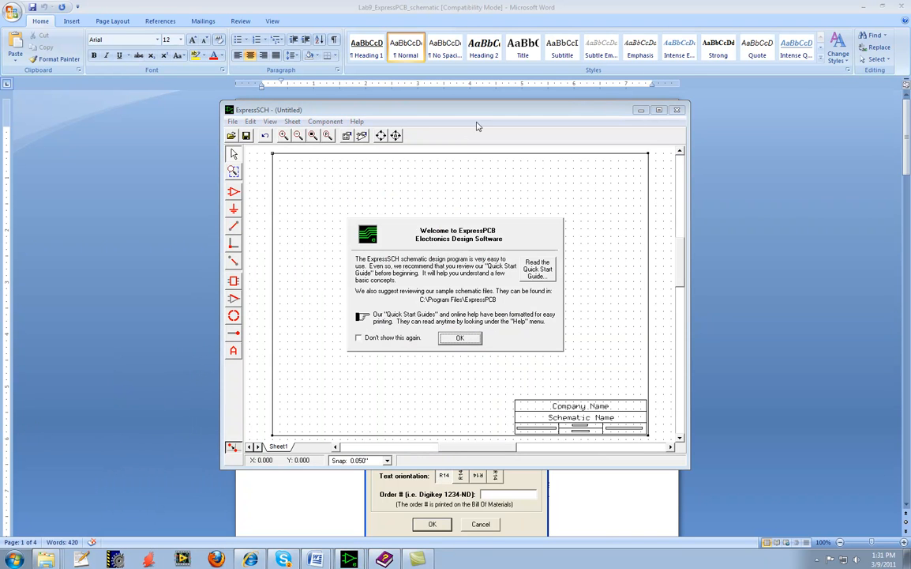
Dismiss the ExpressSCH welcome message and maximize the schematic editor window.
{"action": "left_click", "coordinate": [456, 339]}
{"action": "left_click", "coordinate": [465, 340]}
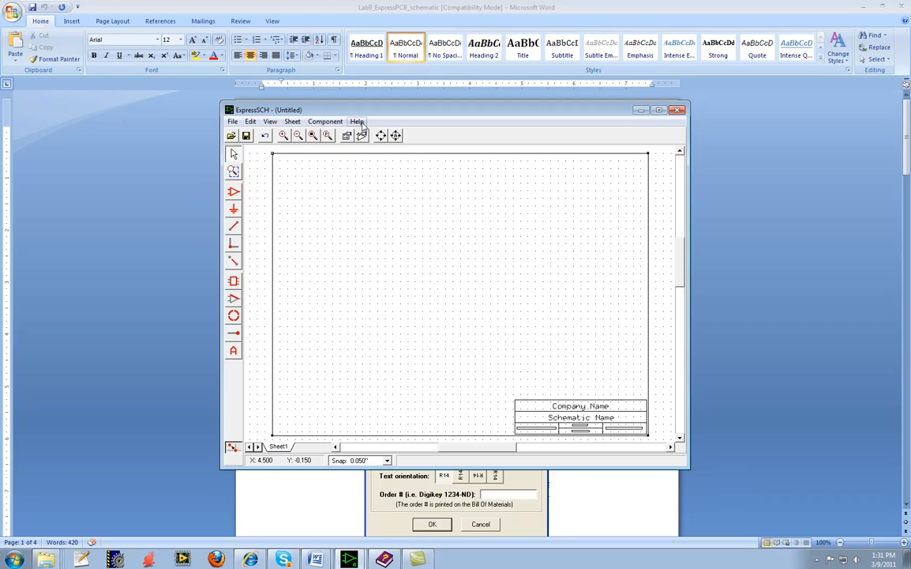
{"action": "double_click", "coordinate": [600, 109]}
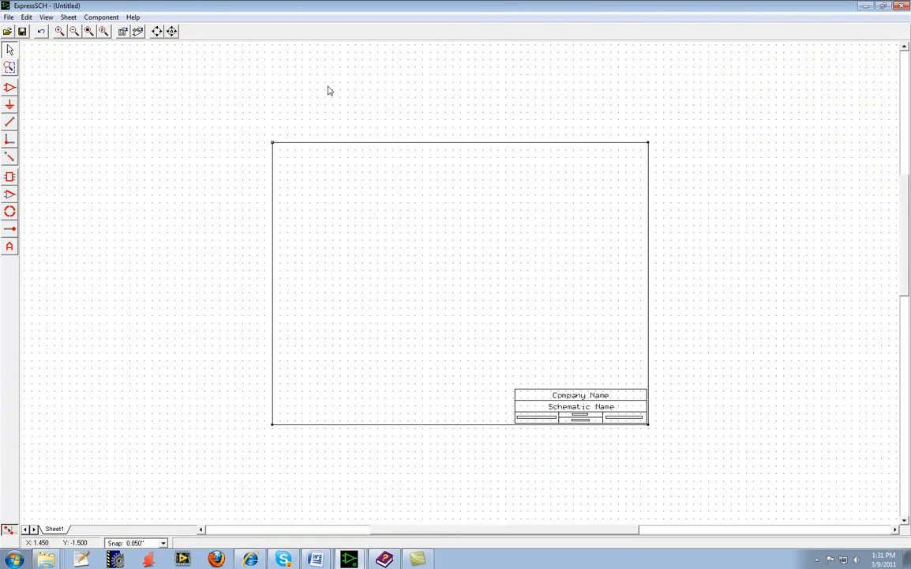
Open the ExpressSCH Quick Start Guide, read its sections from the toolbars to wiring and custom components, and close it.
{"action": "left_click", "coordinate": [131, 17]}
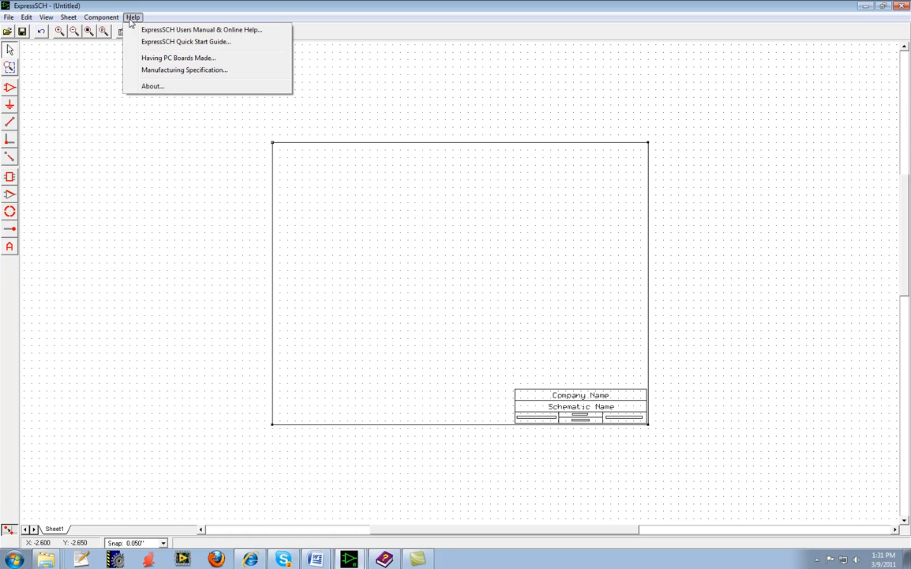
{"action": "left_click", "coordinate": [182, 44]}
{"action": "scroll", "coordinate": [387, 178], "scroll_direction": "down", "scroll_amount": 2}
{"action": "scroll", "coordinate": [387, 178], "scroll_direction": "down", "scroll_amount": 7}
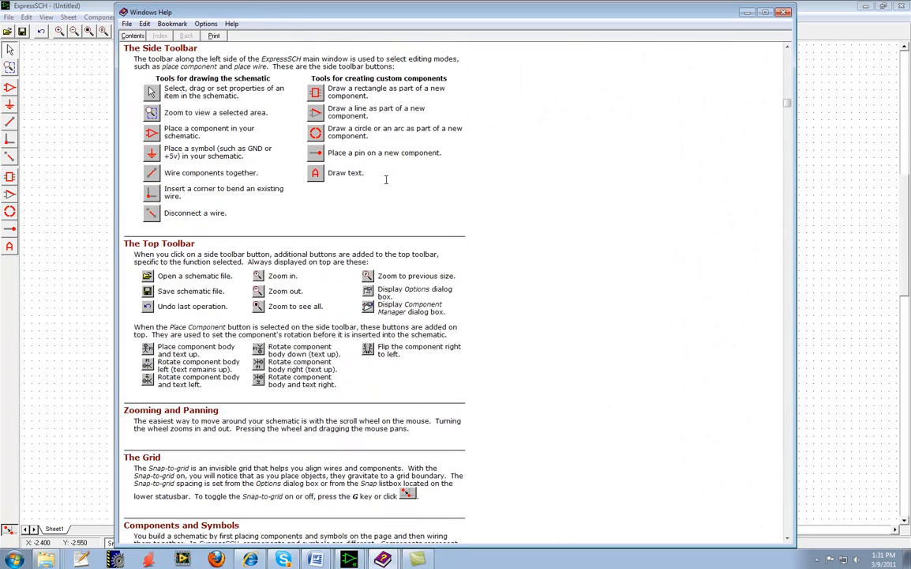
{"action": "left_click_drag", "start_coordinate": [294, 16], "coordinate": [311, 52]}
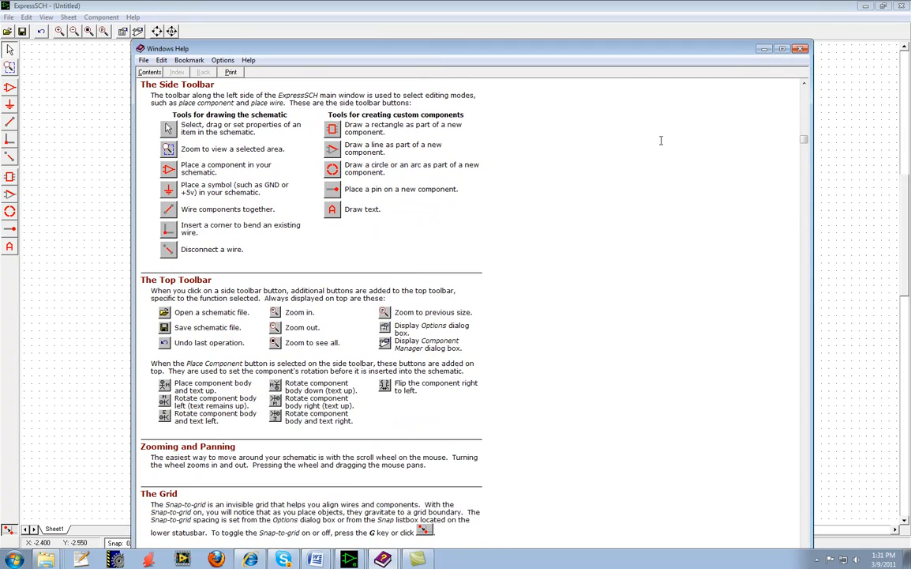
{"action": "scroll", "coordinate": [542, 244], "scroll_direction": "down", "scroll_amount": 6}
{"action": "scroll", "coordinate": [542, 244], "scroll_direction": "down", "scroll_amount": 8}
{"action": "scroll", "coordinate": [541, 245], "scroll_direction": "down", "scroll_amount": 7}
{"action": "scroll", "coordinate": [541, 245], "scroll_direction": "down", "scroll_amount": 7}
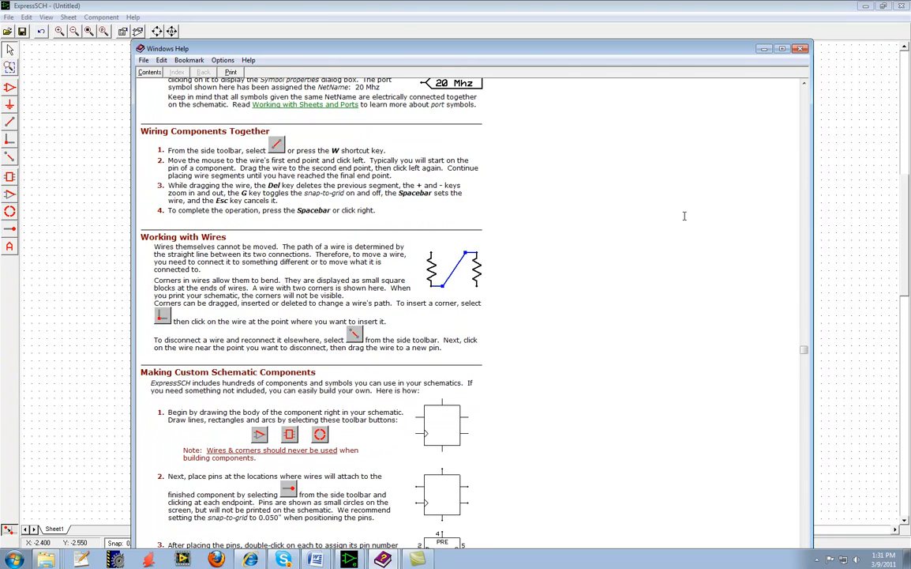
{"action": "left_click", "coordinate": [801, 49]}
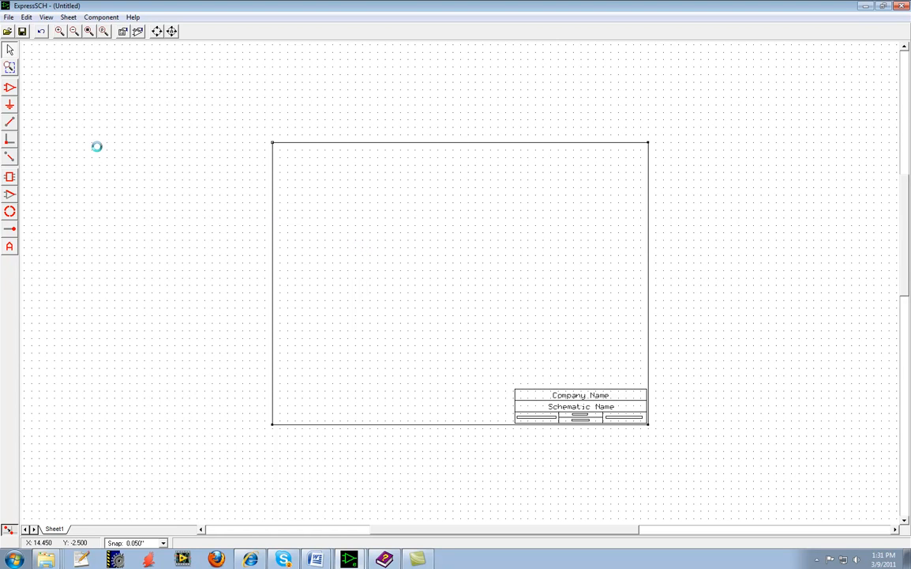
Switch to the Lab9_ExpressPCB_schematic document in Word and review its instructions through to the circuit schematic.
{"action": "mouse_move", "coordinate": [315, 559]}
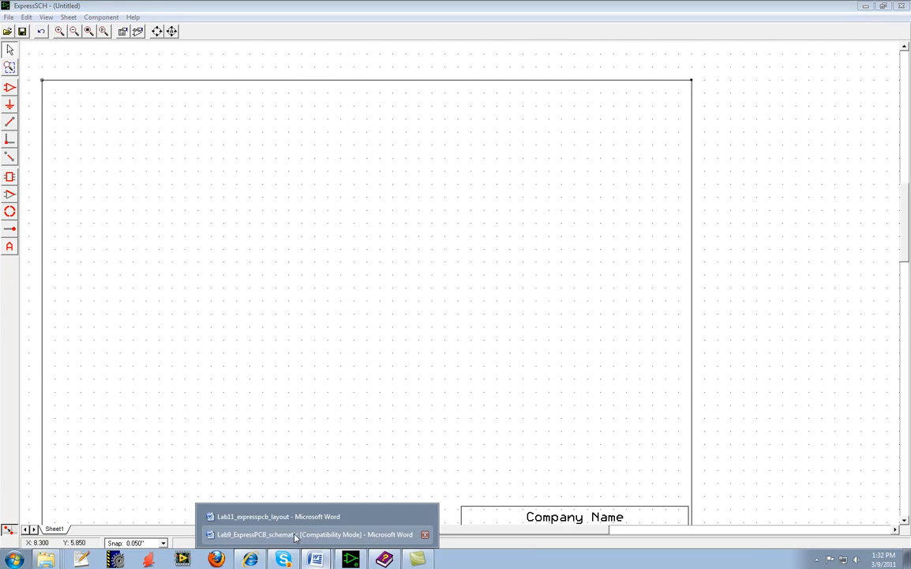
{"action": "left_click", "coordinate": [301, 535]}
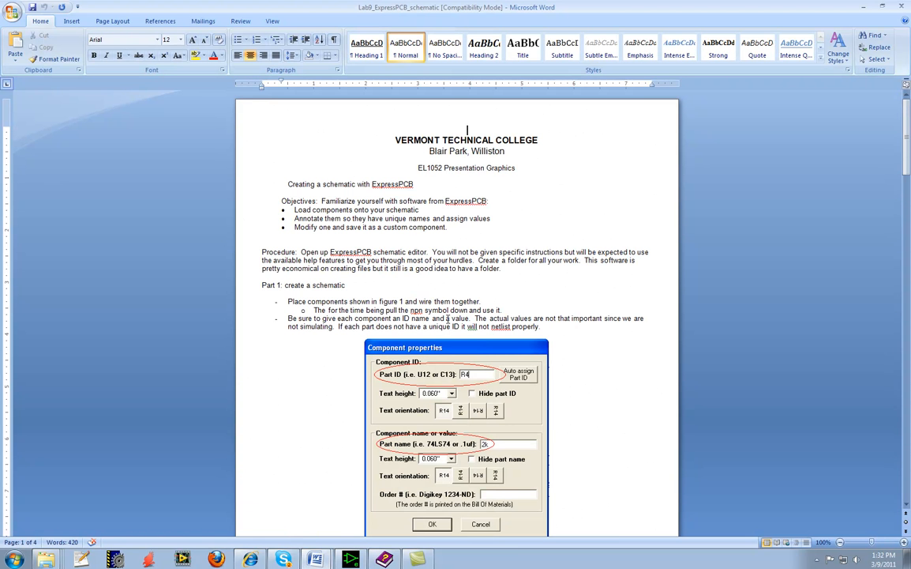
{"action": "scroll", "coordinate": [418, 304], "scroll_direction": "down", "scroll_amount": 10}
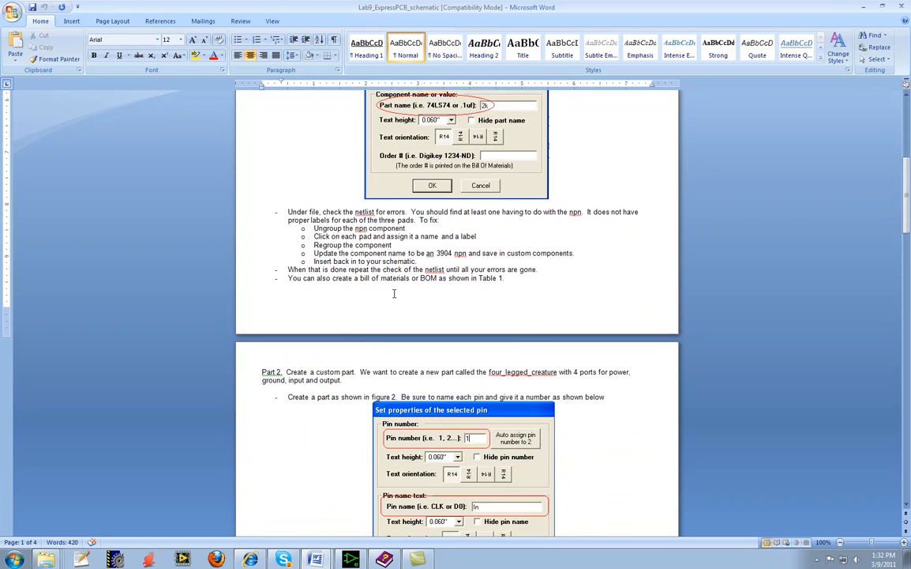
{"action": "scroll", "coordinate": [395, 293], "scroll_direction": "up", "scroll_amount": 8}
{"action": "scroll", "coordinate": [397, 194], "scroll_direction": "down", "scroll_amount": 20}
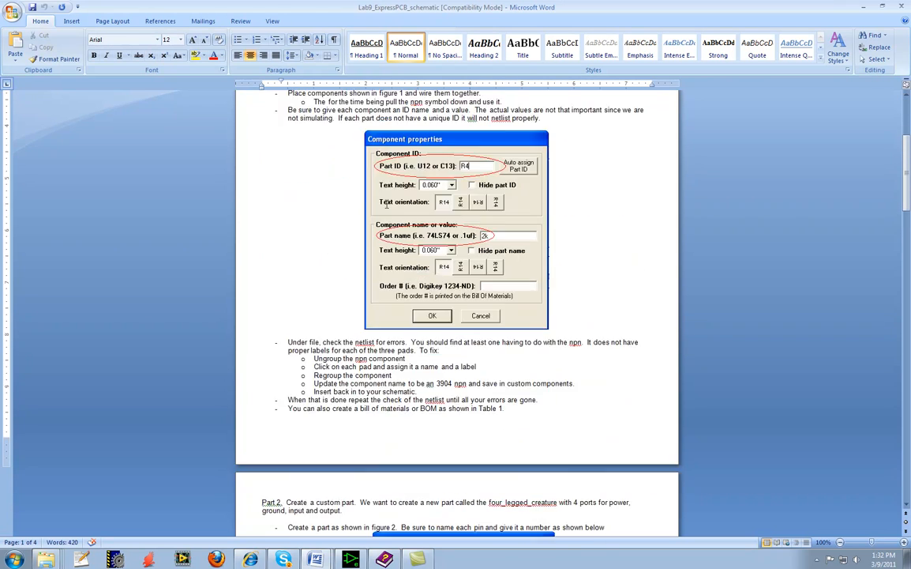
{"action": "scroll", "coordinate": [386, 206], "scroll_direction": "down", "scroll_amount": 5}
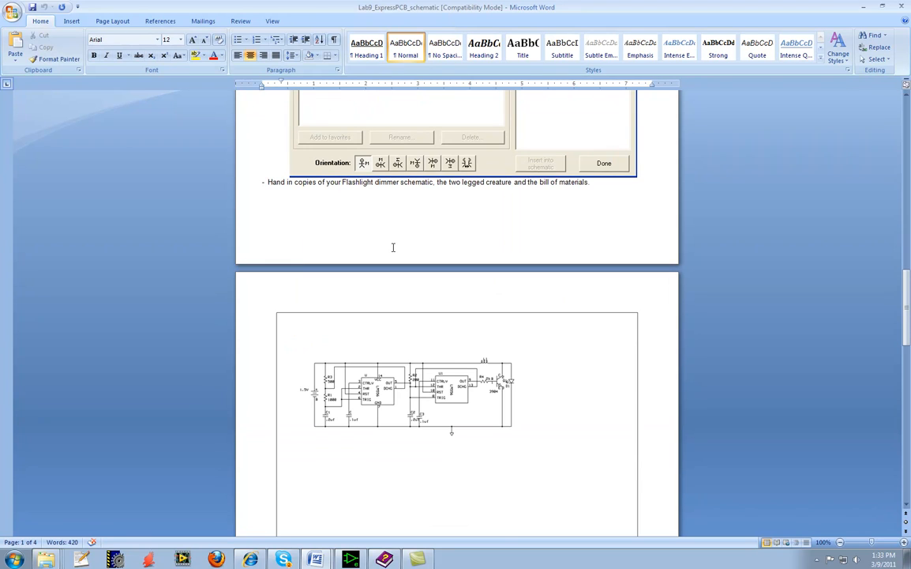
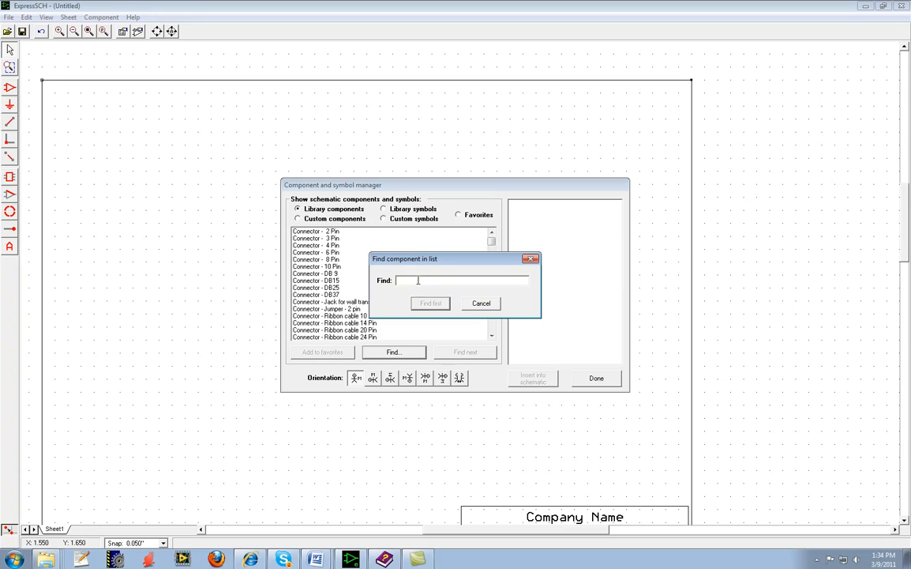
Find the Passive - Resistor in the component library and place one in the upper-left area of the sheet.
{"action": "type", "text": "resistor"}
{"action": "key", "text": "Return"}
{"action": "scroll", "coordinate": [327, 324], "scroll_direction": "down", "scroll_amount": 1}
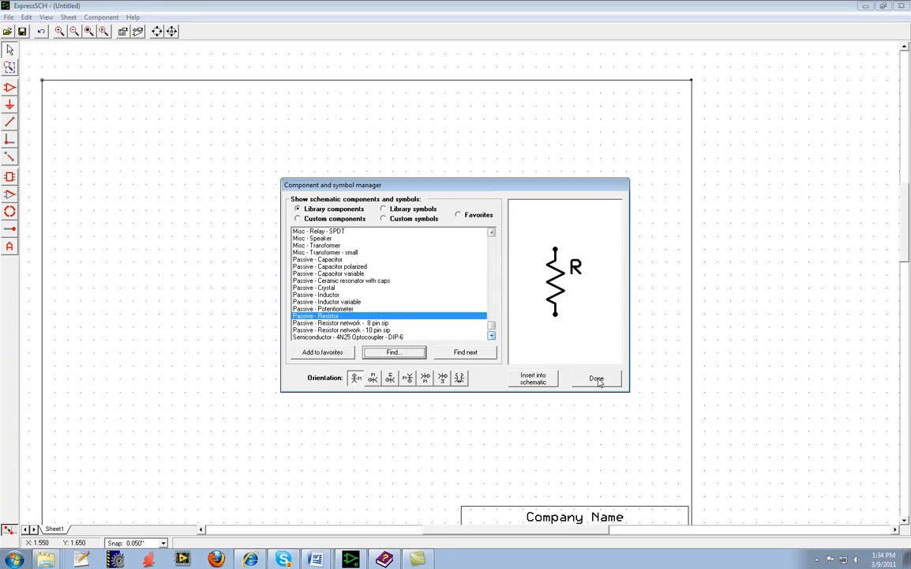
{"action": "left_click", "coordinate": [533, 379]}
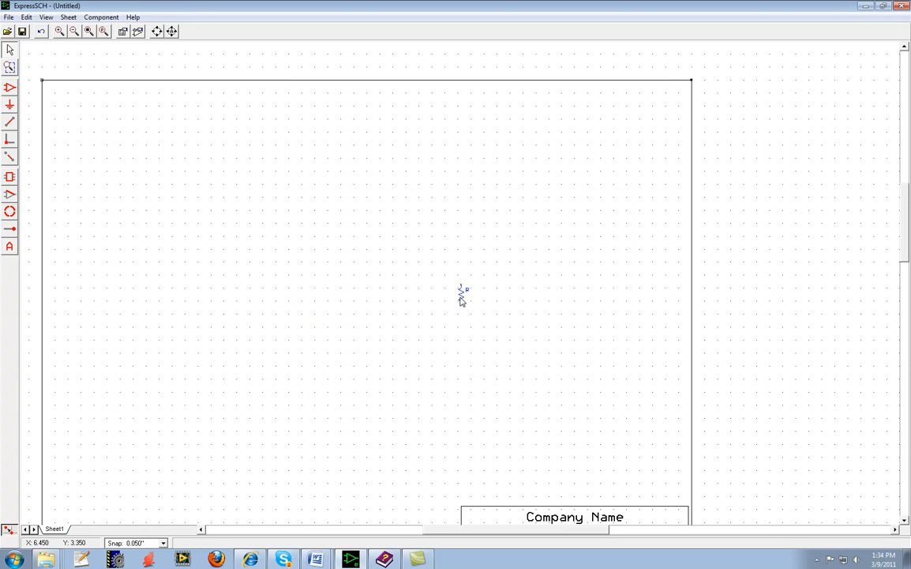
{"action": "left_click", "coordinate": [251, 196]}
{"action": "left_click", "coordinate": [250, 198]}
Paste a copy of the resistor and position it level with the first one, just to its right.
{"action": "scroll", "coordinate": [266, 220], "scroll_direction": "up", "scroll_amount": 2}
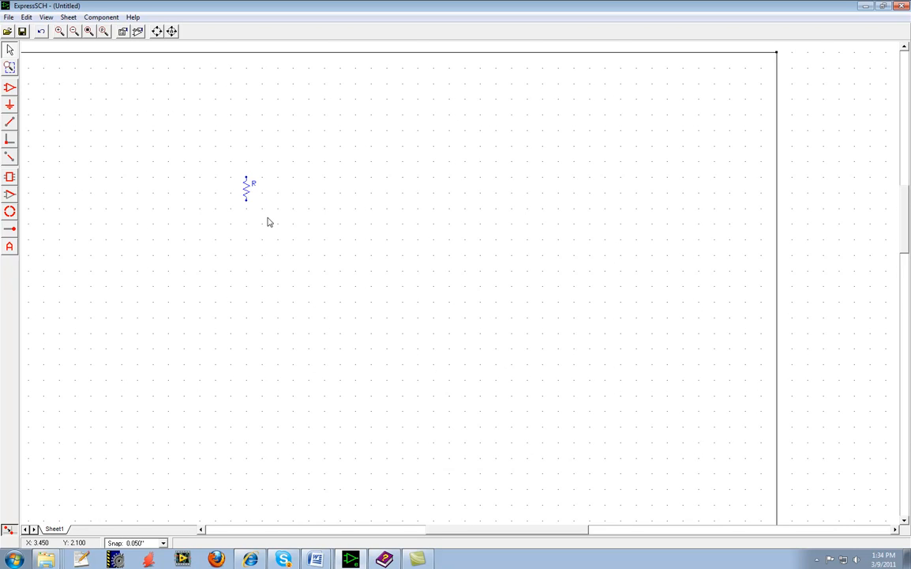
{"action": "scroll", "coordinate": [246, 199], "scroll_direction": "up", "scroll_amount": 2}
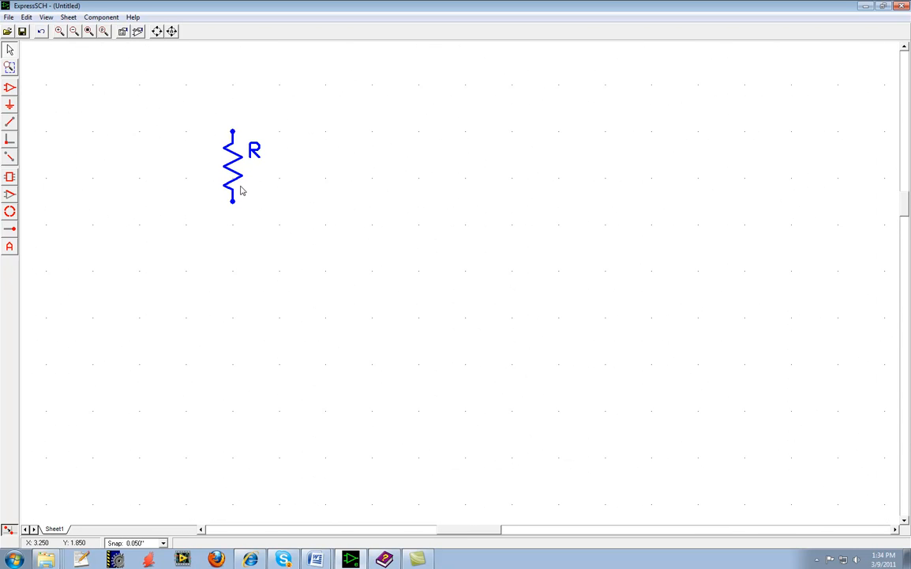
{"action": "key", "text": "ctrl+v"}
{"action": "left_click_drag", "start_coordinate": [467, 281], "coordinate": [363, 167]}
{"action": "left_click", "coordinate": [438, 200]}
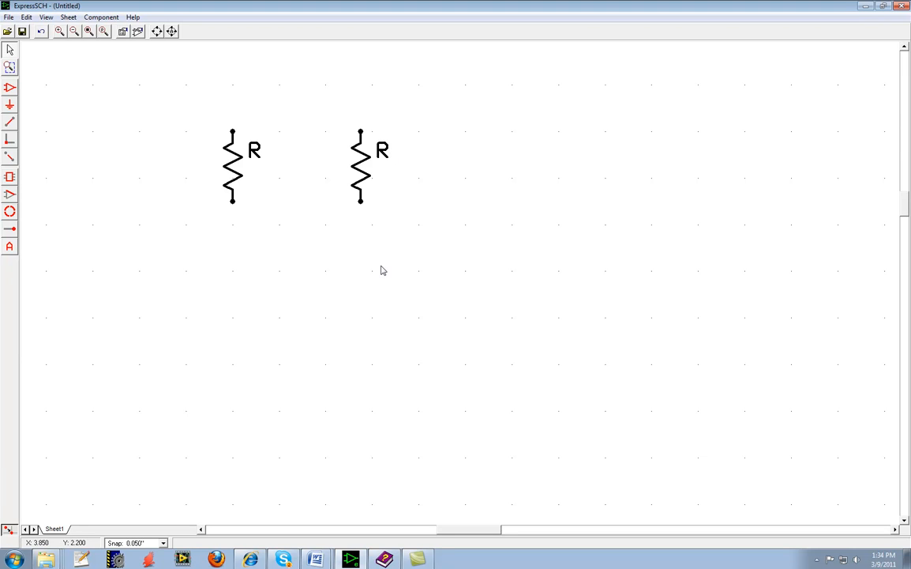
Set the left resistor's part ID to R1 and its part name to 1000.
{"action": "double_click", "coordinate": [229, 173]}
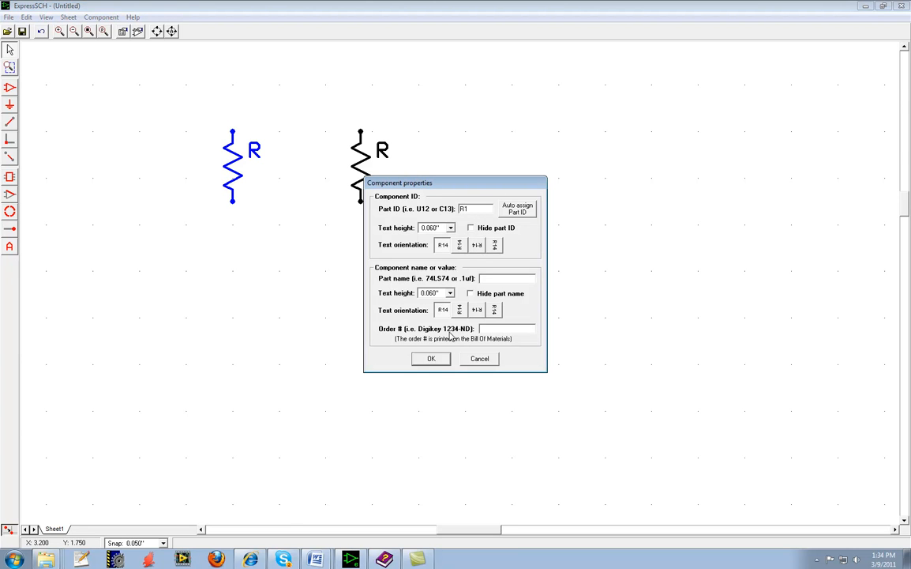
{"action": "left_click", "coordinate": [511, 278]}
{"action": "left_click", "coordinate": [431, 360]}
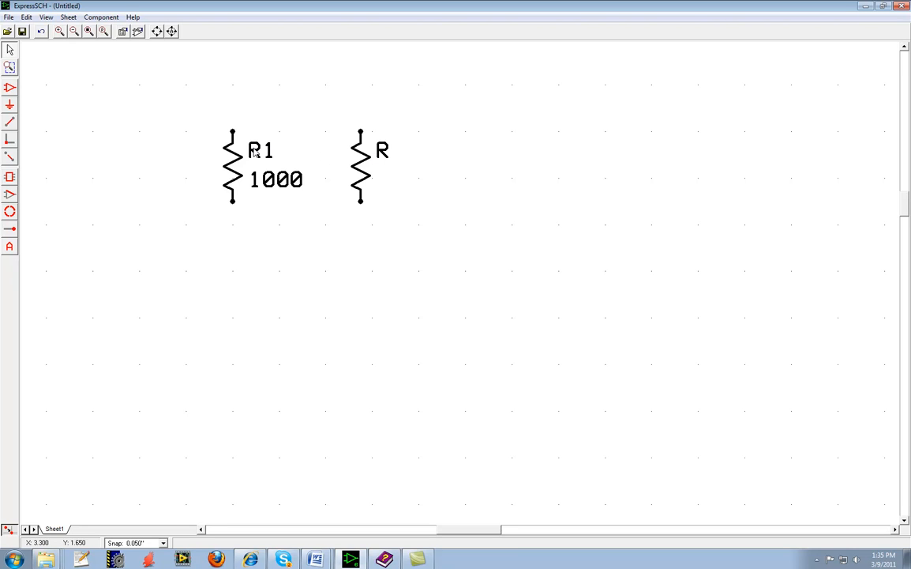
Set the right resistor's part ID to R2 and its part name to 1000.
{"action": "double_click", "coordinate": [369, 163]}
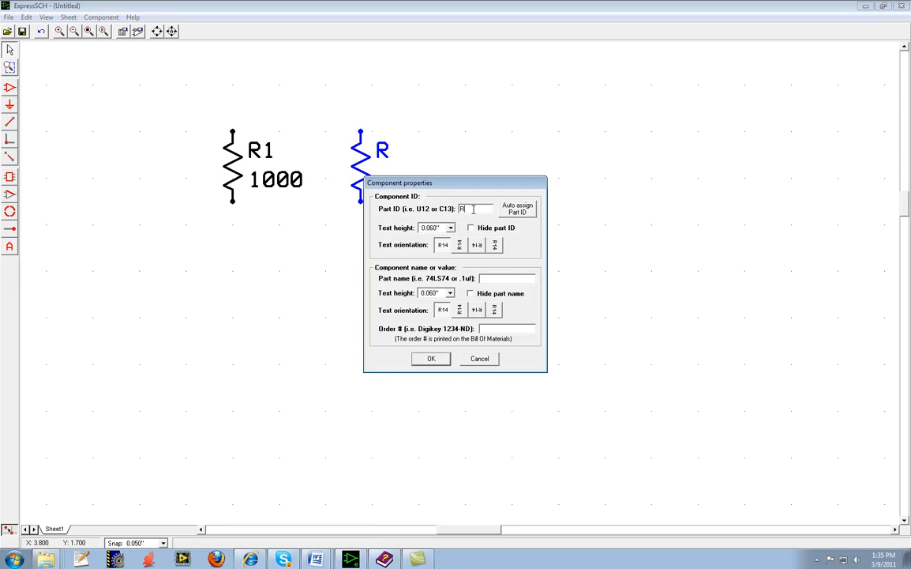
{"action": "type", "text": "2"}
{"action": "left_click", "coordinate": [441, 362]}
{"action": "double_click", "coordinate": [366, 181]}
{"action": "left_click", "coordinate": [426, 358]}
{"action": "left_click", "coordinate": [419, 417]}
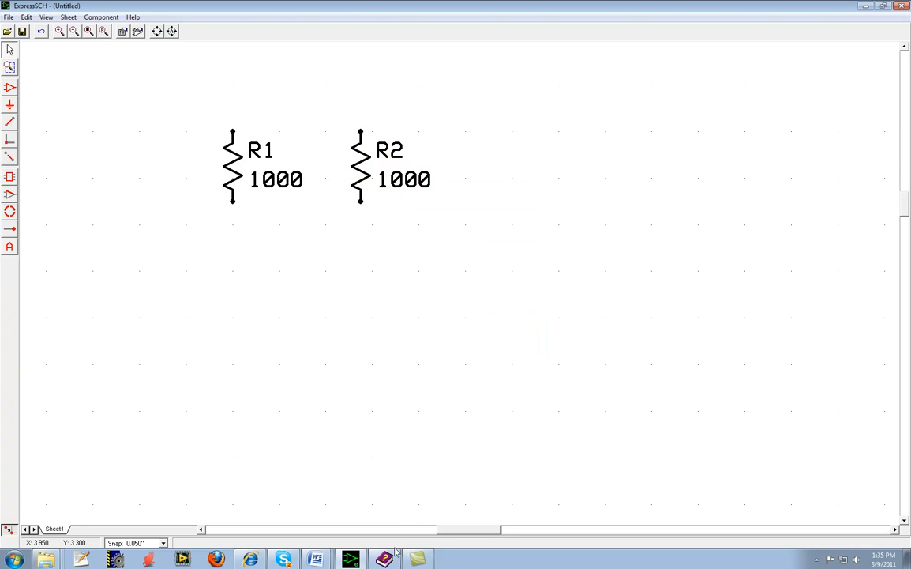
Switch to the Lab9_ExpressPCB_schematic document in Word and examine the Flashlight Dimmer schematic at 200% zoom.
{"action": "left_click", "coordinate": [317, 560]}
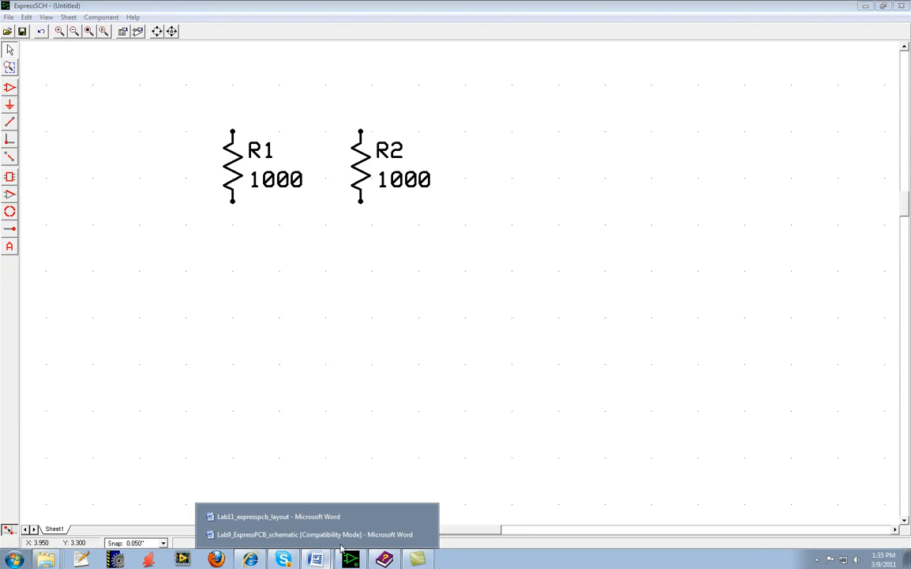
{"action": "left_click", "coordinate": [311, 534]}
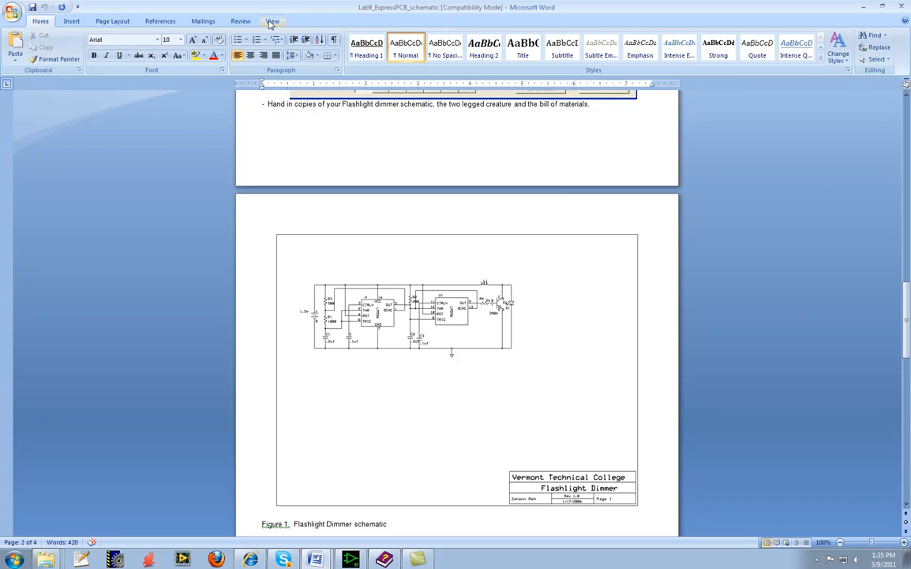
{"action": "left_click", "coordinate": [272, 20]}
{"action": "left_click", "coordinate": [260, 47]}
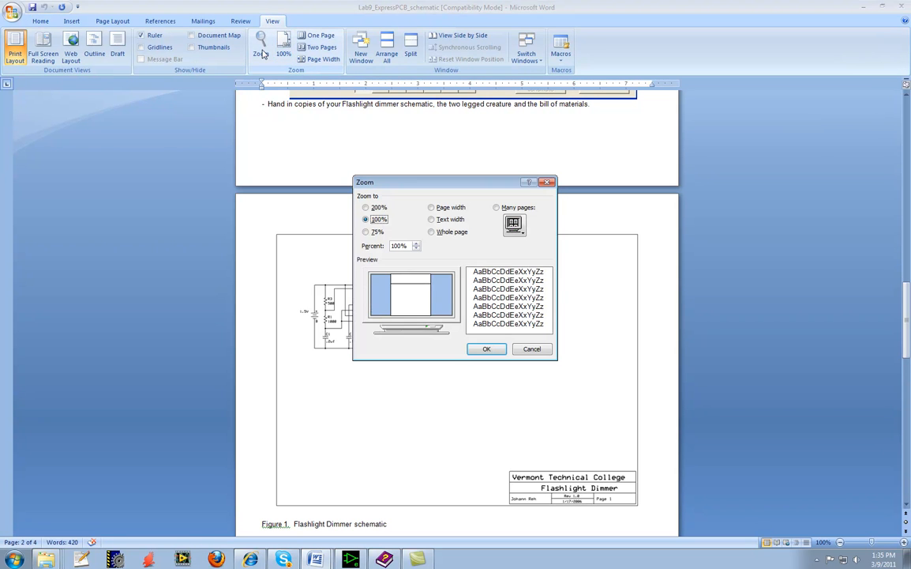
{"action": "left_click", "coordinate": [374, 207]}
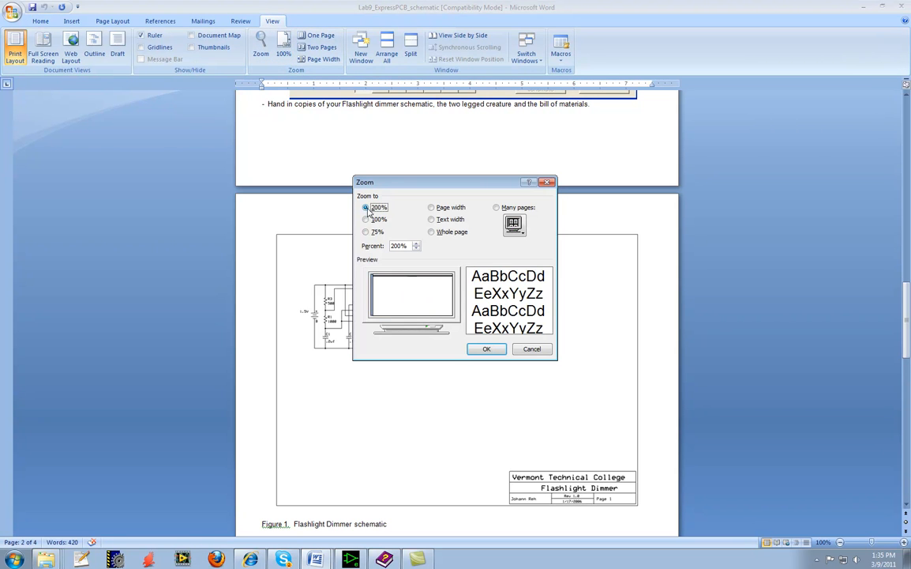
{"action": "left_click", "coordinate": [486, 348]}
{"action": "scroll", "coordinate": [522, 385], "scroll_direction": "down", "scroll_amount": 10}
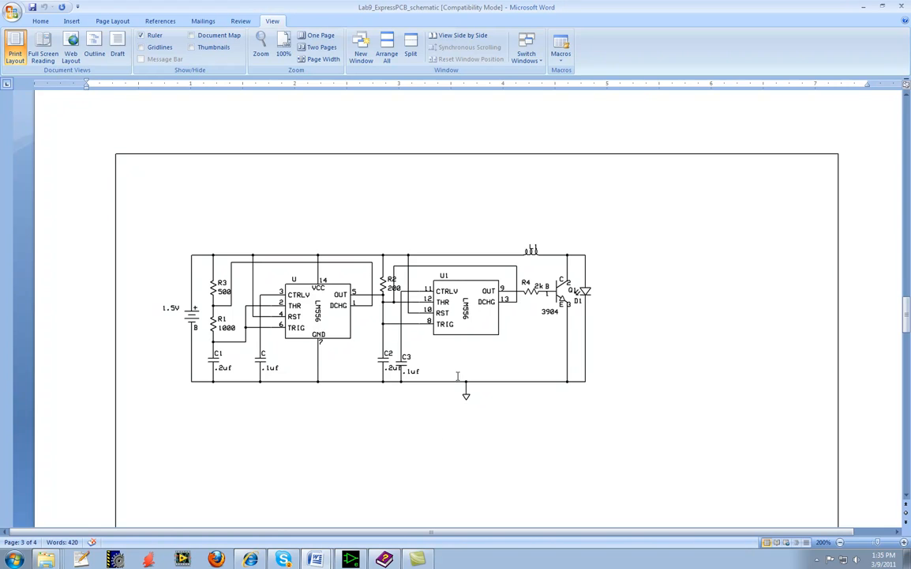
Return to ExpressSCH, search the component library for 556, and place the LM556 Timer DIP-14 to the right of the resistors.
{"action": "left_click", "coordinate": [351, 559]}
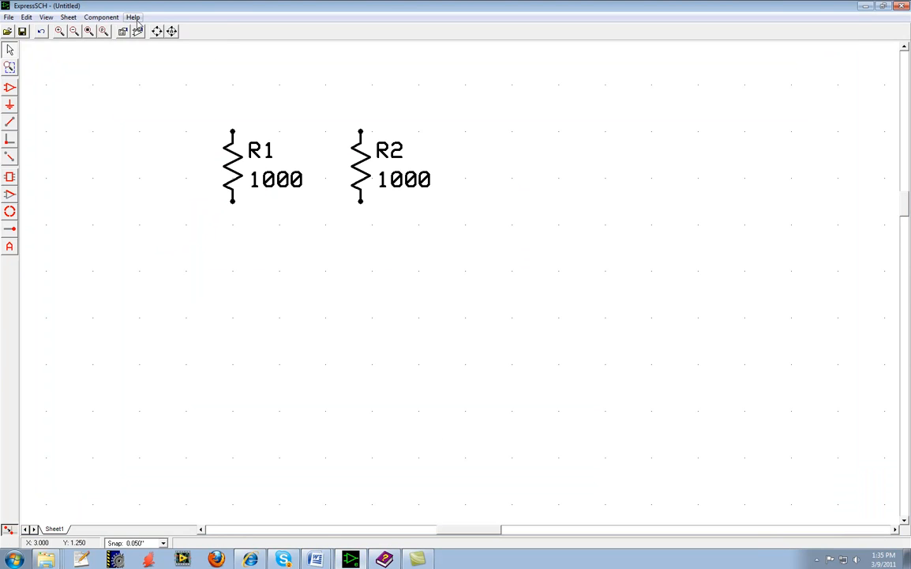
{"action": "left_click", "coordinate": [101, 17]}
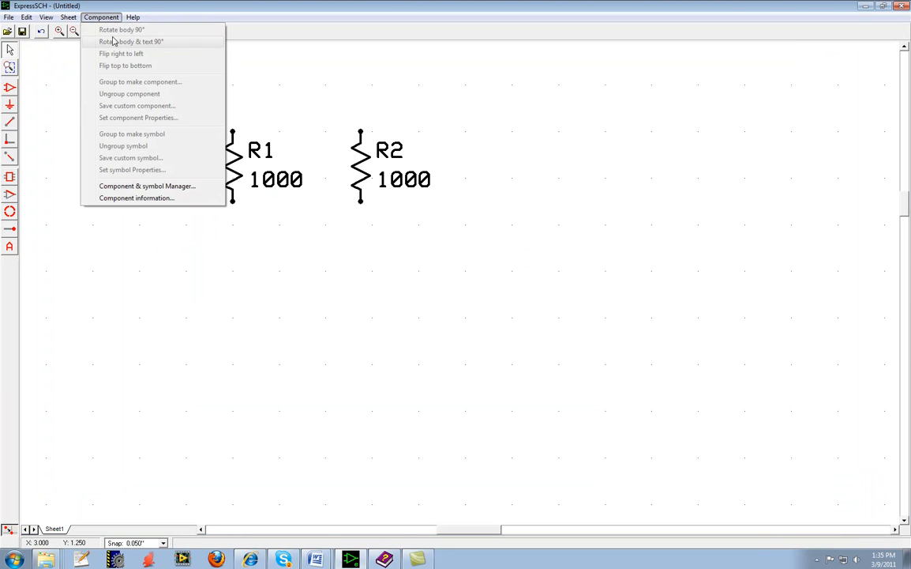
{"action": "left_click", "coordinate": [152, 186]}
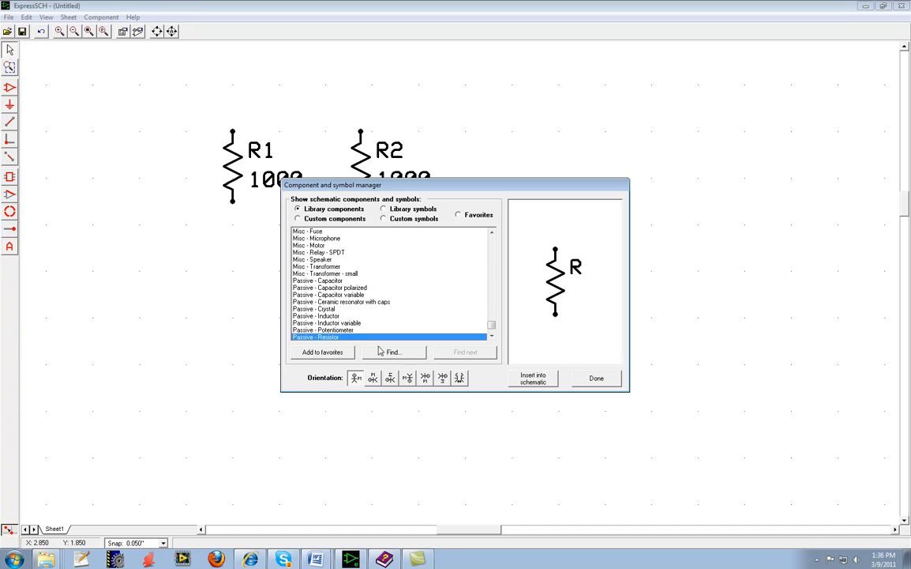
{"action": "left_click", "coordinate": [389, 352]}
{"action": "type", "text": "556"}
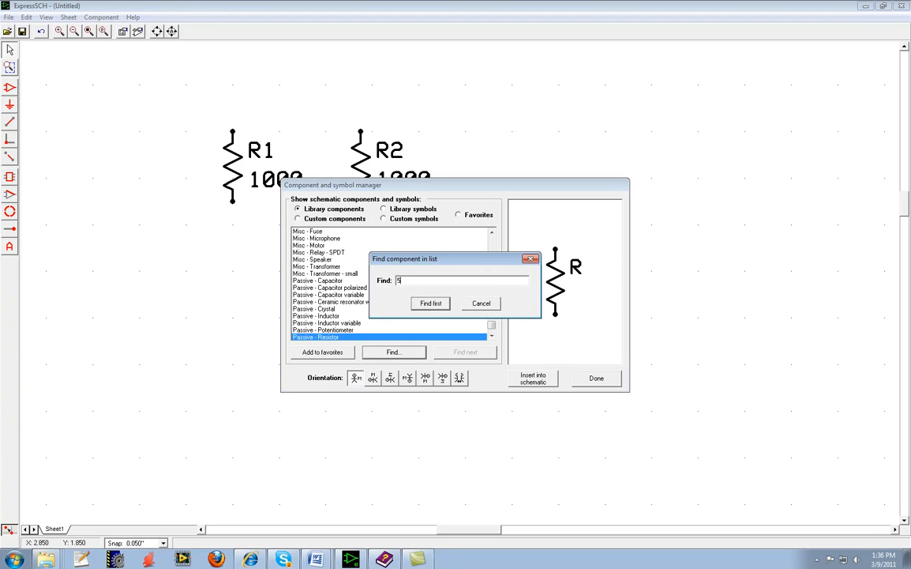
{"action": "left_click", "coordinate": [438, 306]}
{"action": "scroll", "coordinate": [450, 257], "scroll_direction": "up", "scroll_amount": 2}
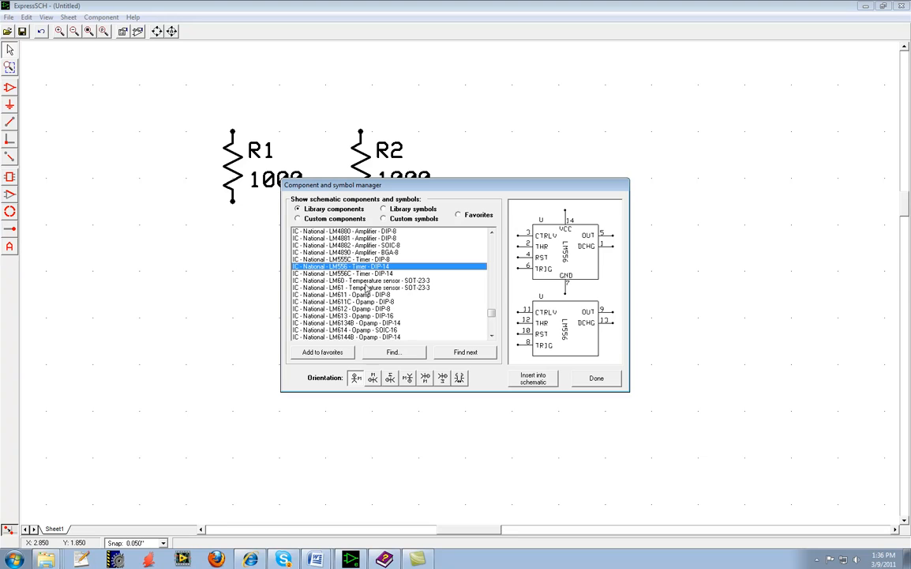
{"action": "left_click", "coordinate": [534, 380]}
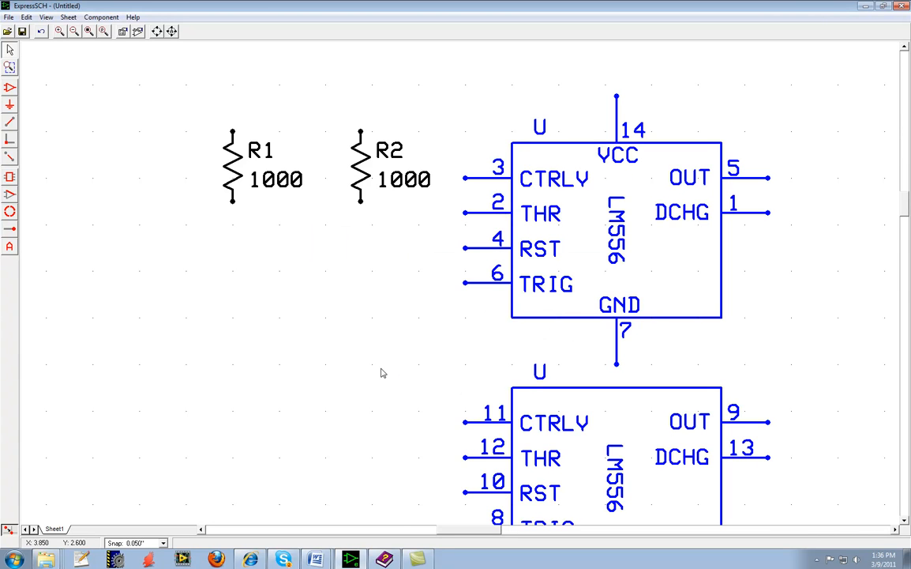
{"action": "scroll", "coordinate": [382, 372], "scroll_direction": "down", "scroll_amount": 2}
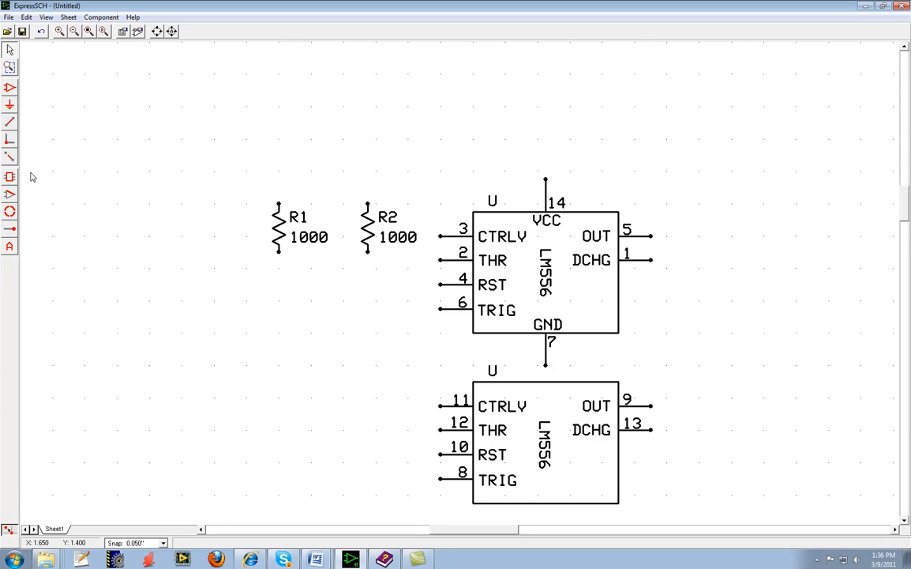
Wire the lower end of R1 down and across to the RST pin 4 of the upper LM556 block.
{"action": "left_click", "coordinate": [13, 123]}
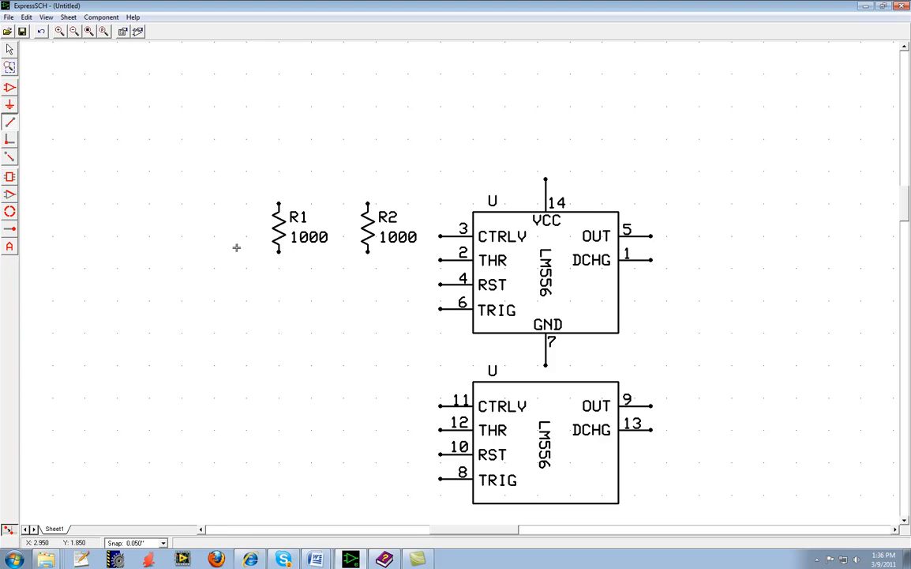
{"action": "left_click", "coordinate": [278, 252]}
{"action": "left_click", "coordinate": [279, 277]}
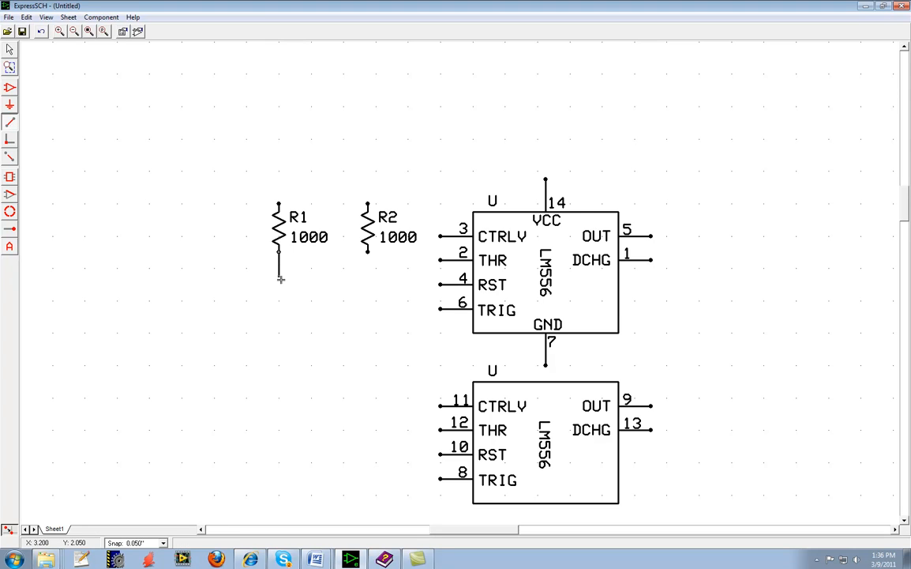
{"action": "left_click", "coordinate": [440, 284]}
{"action": "right_click", "coordinate": [424, 301]}
Try moving R1 and the upper LM556 block with the wire attached, then clear the selection.
{"action": "left_click", "coordinate": [8, 51]}
{"action": "mouse_move", "coordinate": [281, 235]}
{"action": "left_mouse_down"}
{"action": "mouse_move", "coordinate": [265, 235]}
{"action": "mouse_move", "coordinate": [287, 236]}
{"action": "left_mouse_up"}
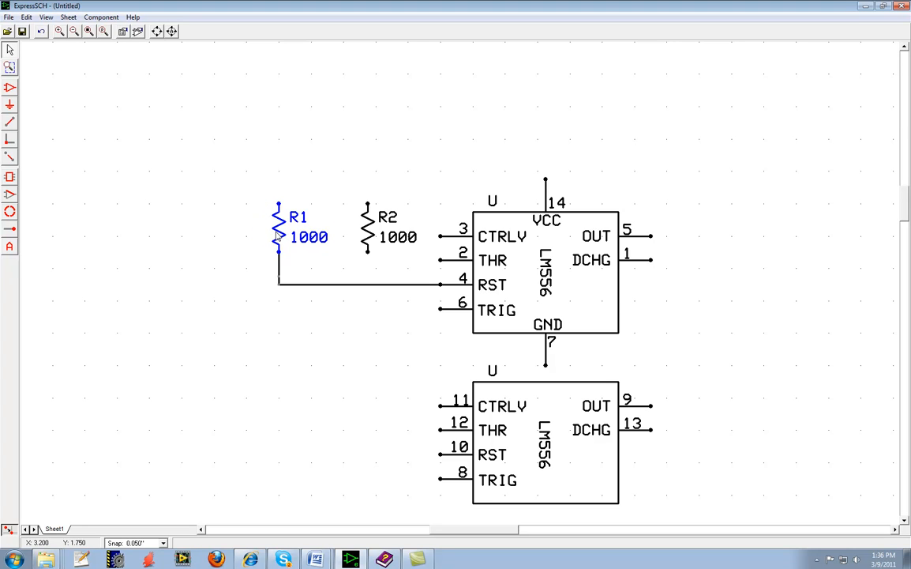
{"action": "left_click", "coordinate": [526, 242]}
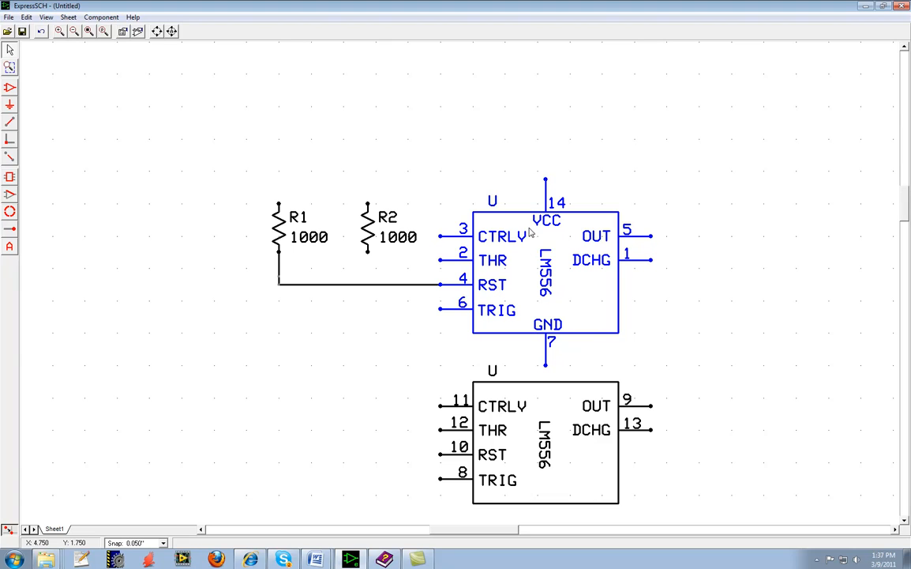
{"action": "left_click", "coordinate": [530, 216]}
{"action": "mouse_move", "coordinate": [544, 216]}
{"action": "left_mouse_down"}
{"action": "mouse_move", "coordinate": [546, 231]}
{"action": "mouse_move", "coordinate": [545, 214]}
{"action": "left_mouse_up"}
{"action": "left_click", "coordinate": [366, 382]}
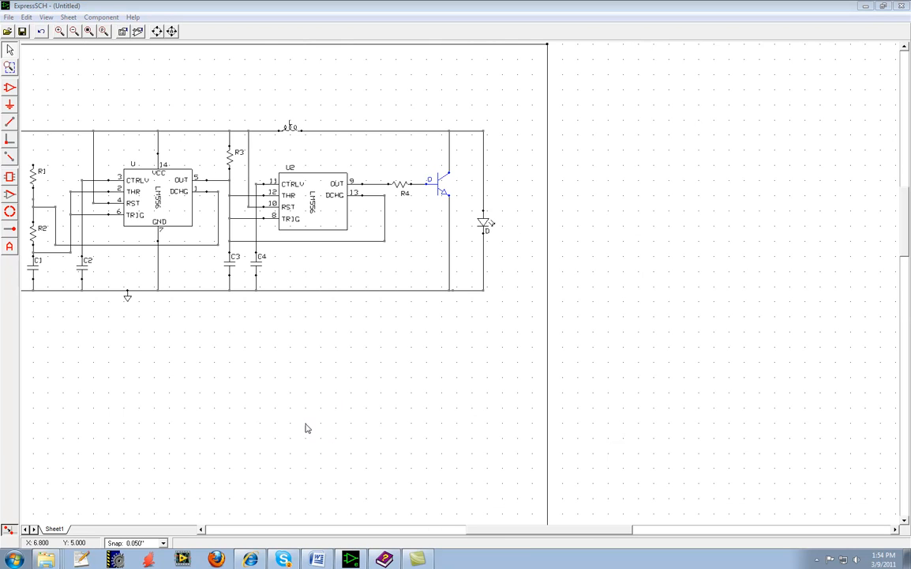
Select the ground symbol on the lower rail and look up Power - Ground among the library symbols.
{"action": "left_click_drag", "start_coordinate": [576, 534], "coordinate": [537, 533]}
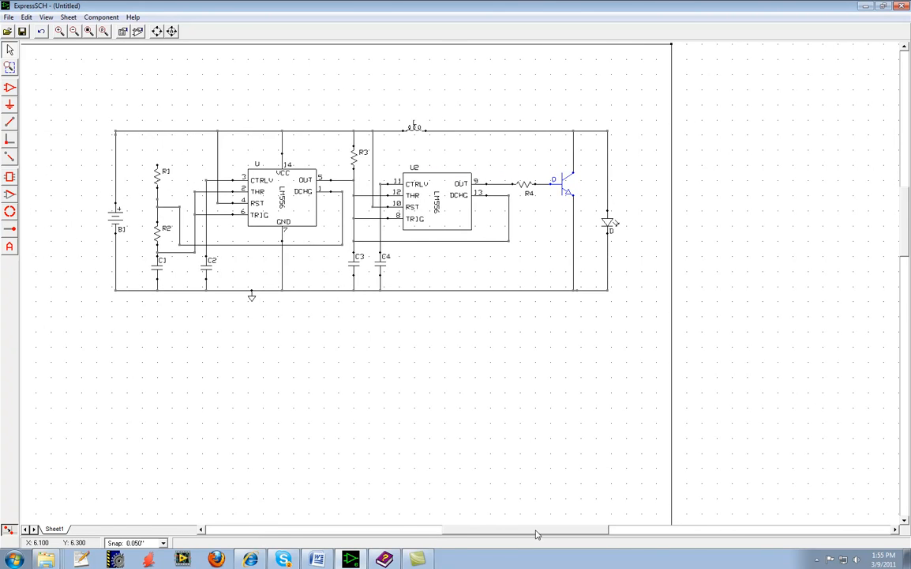
{"action": "scroll", "coordinate": [463, 385], "scroll_direction": "up", "scroll_amount": 1}
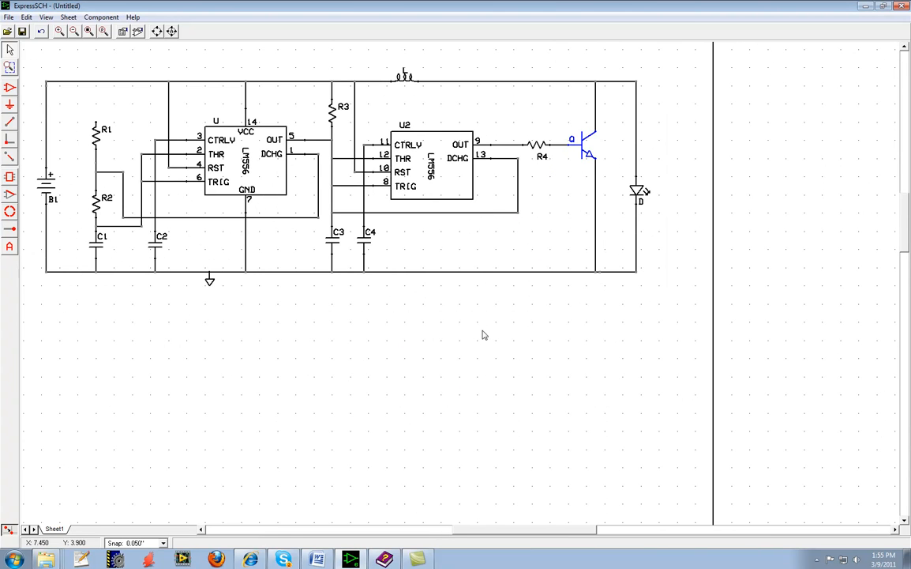
{"action": "left_click", "coordinate": [210, 282]}
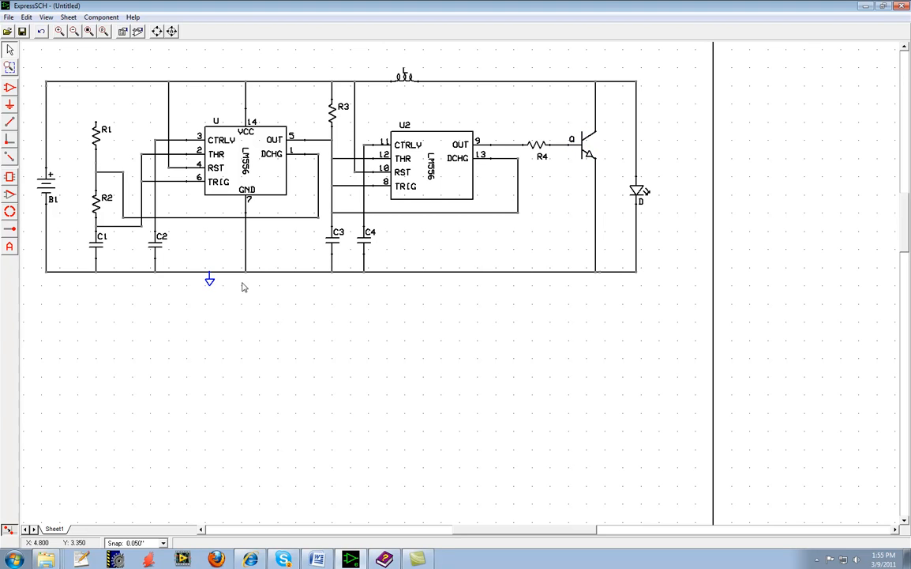
{"action": "left_click", "coordinate": [101, 17]}
{"action": "left_click", "coordinate": [139, 186]}
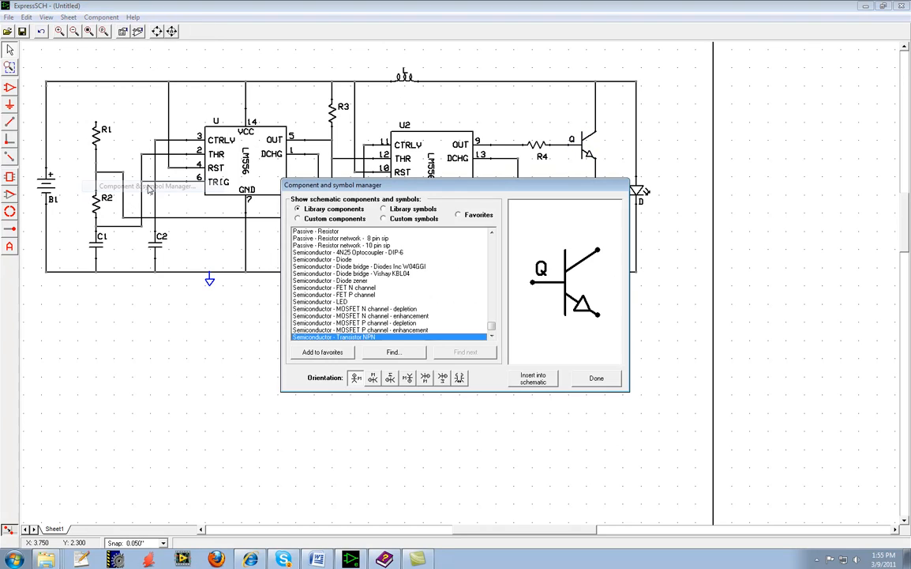
{"action": "left_click", "coordinate": [384, 208]}
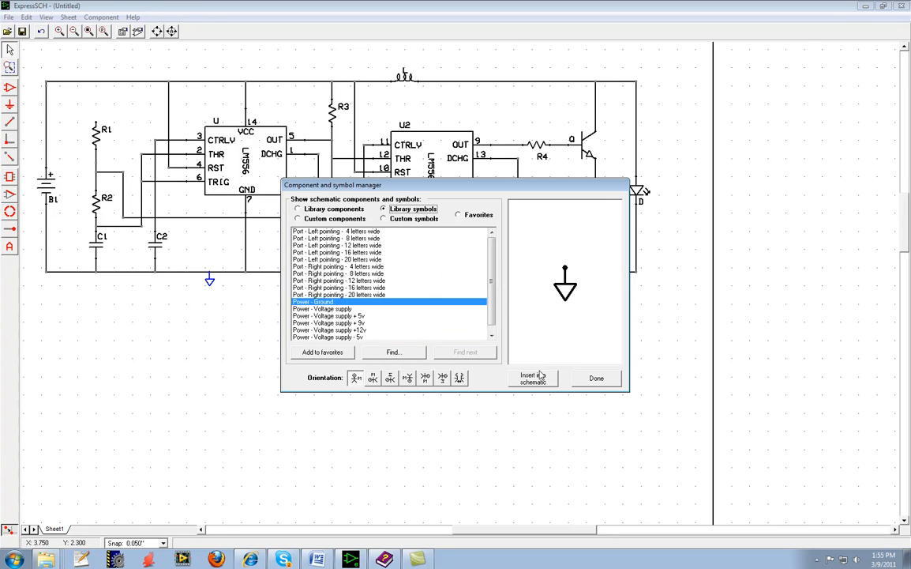
{"action": "left_click", "coordinate": [596, 378]}
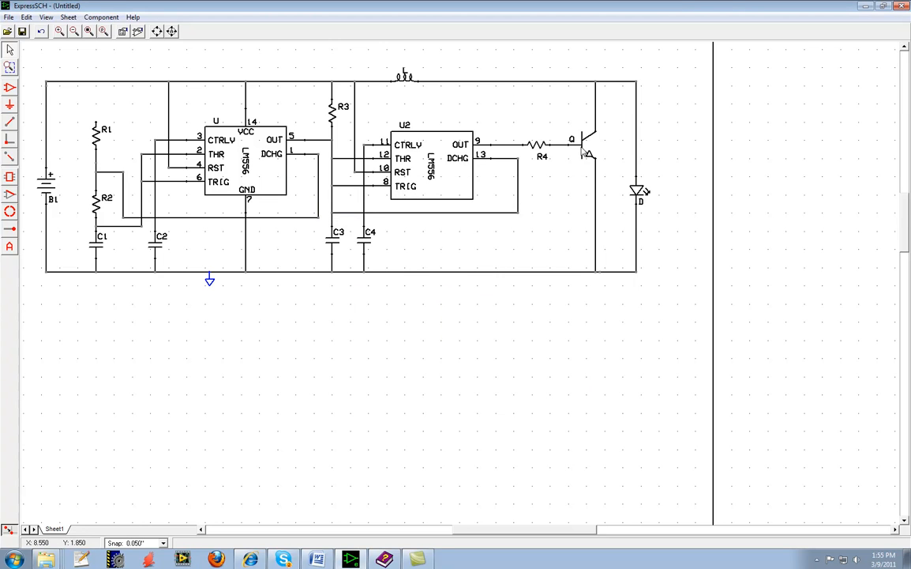
Search the library components for the NPN transistor in the component and symbol manager.
{"action": "left_click", "coordinate": [101, 17]}
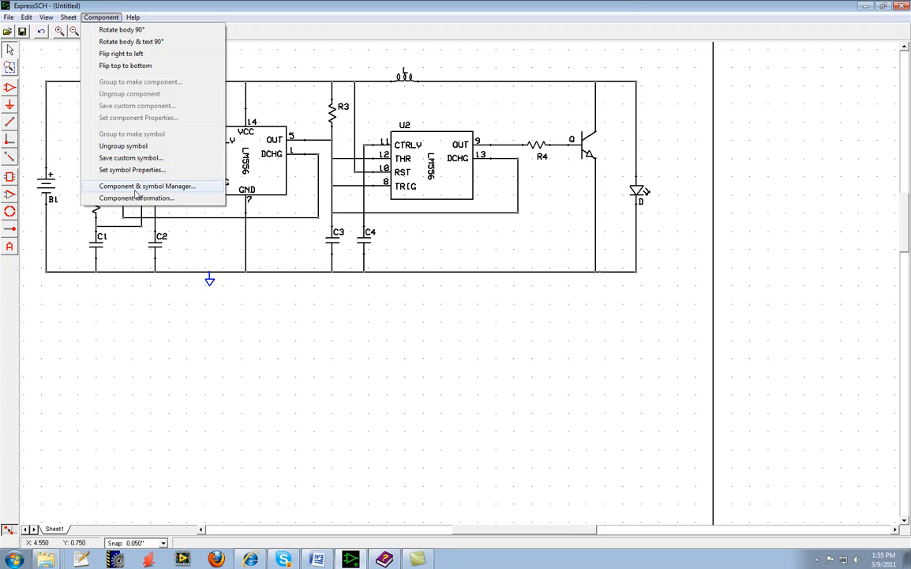
{"action": "left_click", "coordinate": [136, 187]}
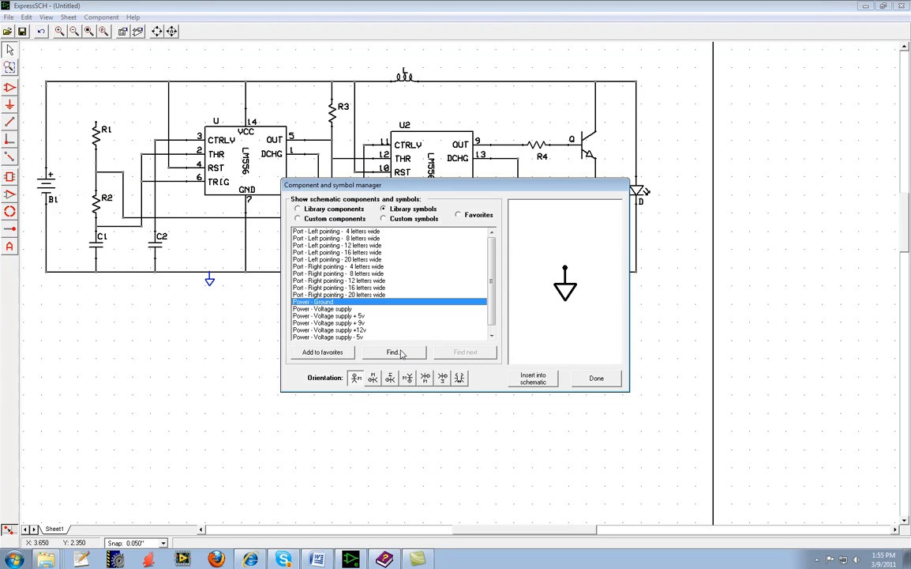
{"action": "left_click", "coordinate": [298, 209]}
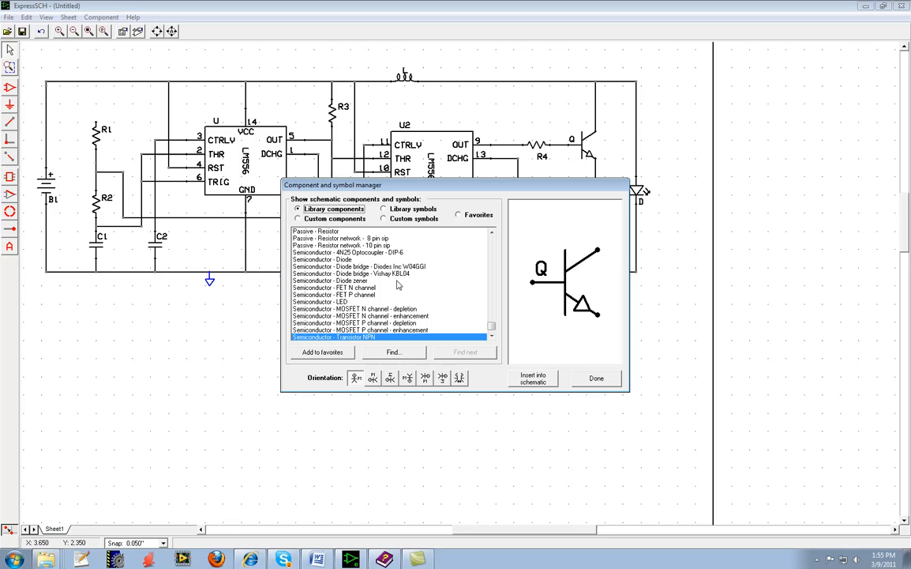
{"action": "left_click", "coordinate": [395, 352]}
{"action": "left_click", "coordinate": [432, 304]}
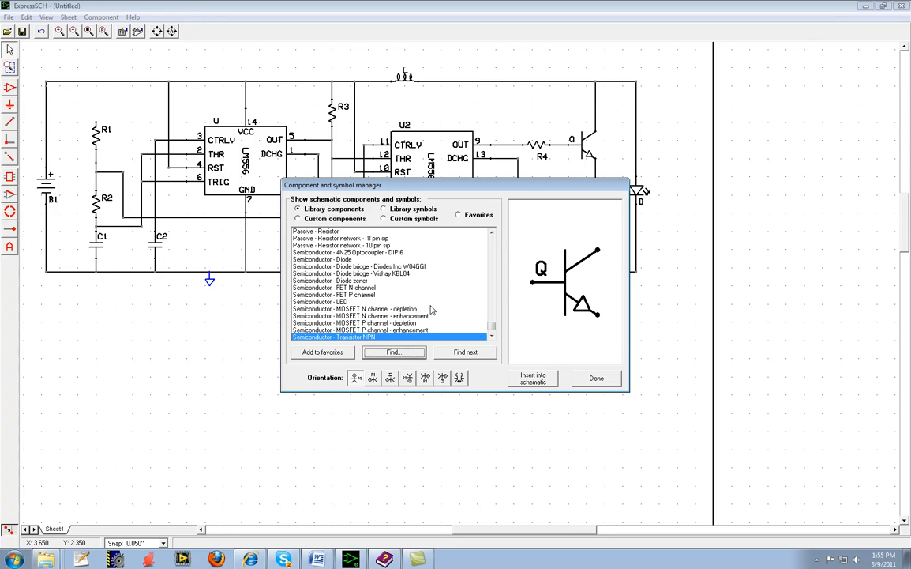
Look through the transistor entries at the end of the semiconductor components and close the component and symbol manager.
{"action": "scroll", "coordinate": [363, 328], "scroll_direction": "down", "scroll_amount": 1}
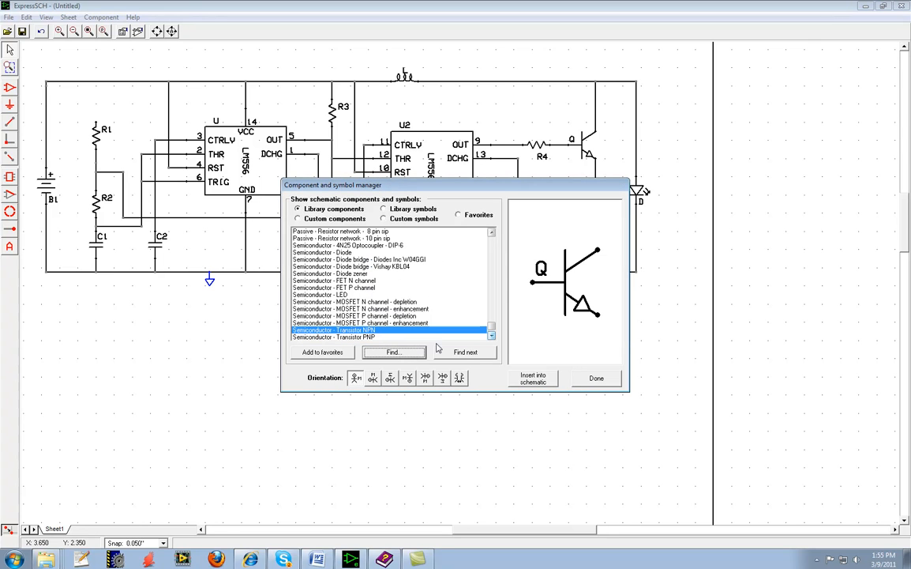
{"action": "left_click", "coordinate": [597, 379]}
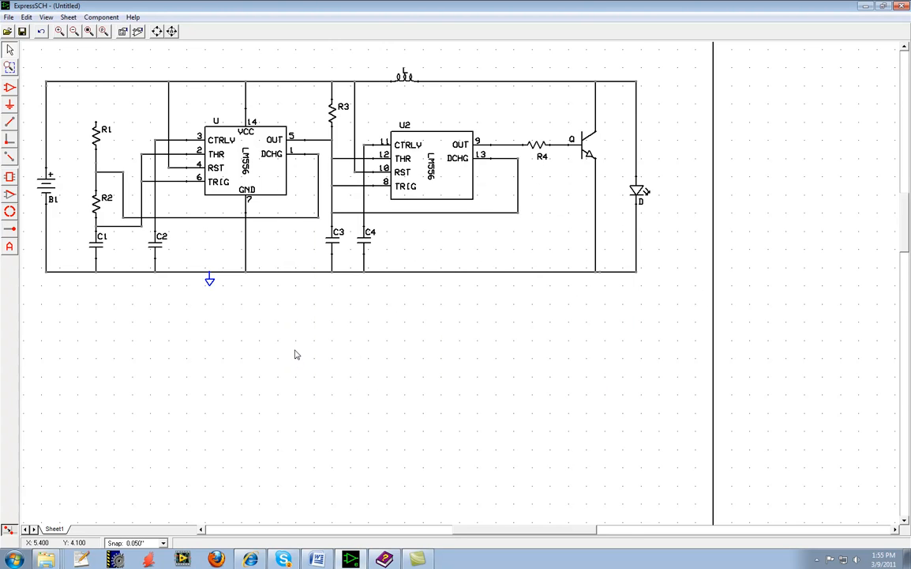
Change the part ID of capacitor C4 to C3, duplicating the neighbouring capacitor's ID.
{"action": "scroll", "coordinate": [294, 355], "scroll_direction": "down", "scroll_amount": 1}
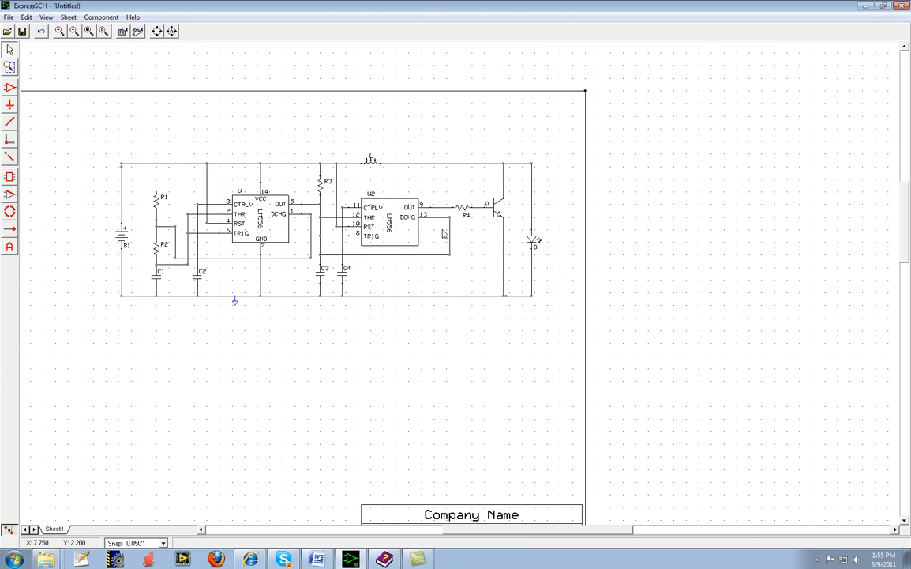
{"action": "scroll", "coordinate": [384, 266], "scroll_direction": "up", "scroll_amount": 1}
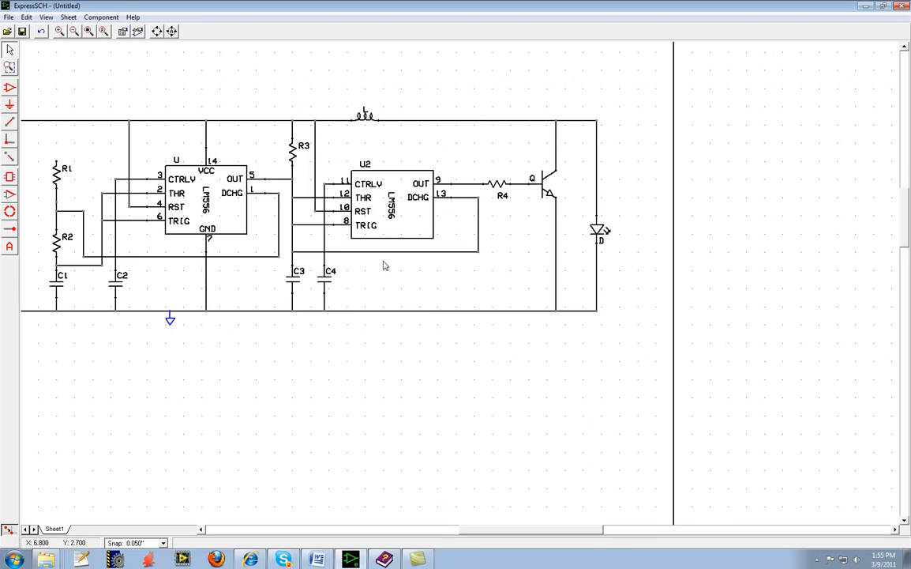
{"action": "scroll", "coordinate": [385, 265], "scroll_direction": "up", "scroll_amount": 2}
{"action": "scroll", "coordinate": [384, 265], "scroll_direction": "down", "scroll_amount": 1}
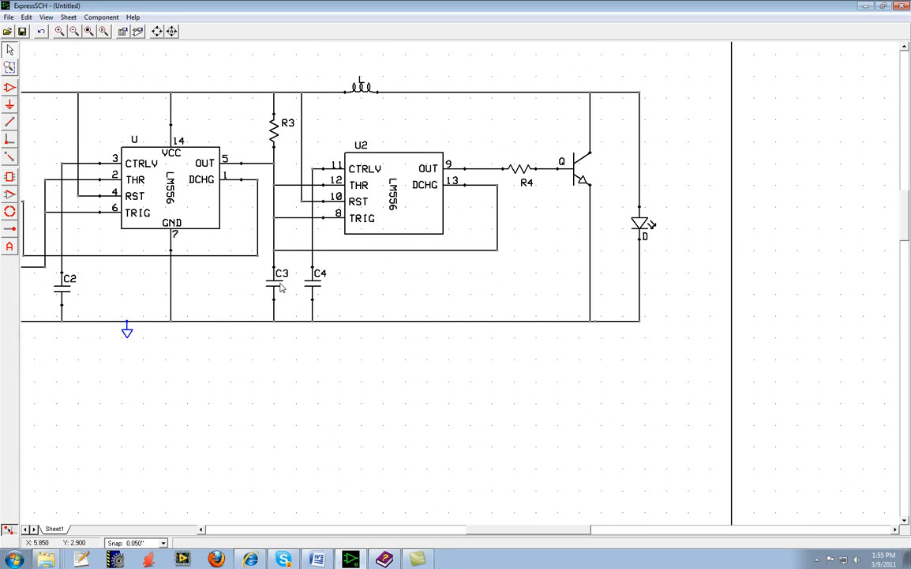
{"action": "scroll", "coordinate": [289, 285], "scroll_direction": "down", "scroll_amount": 1}
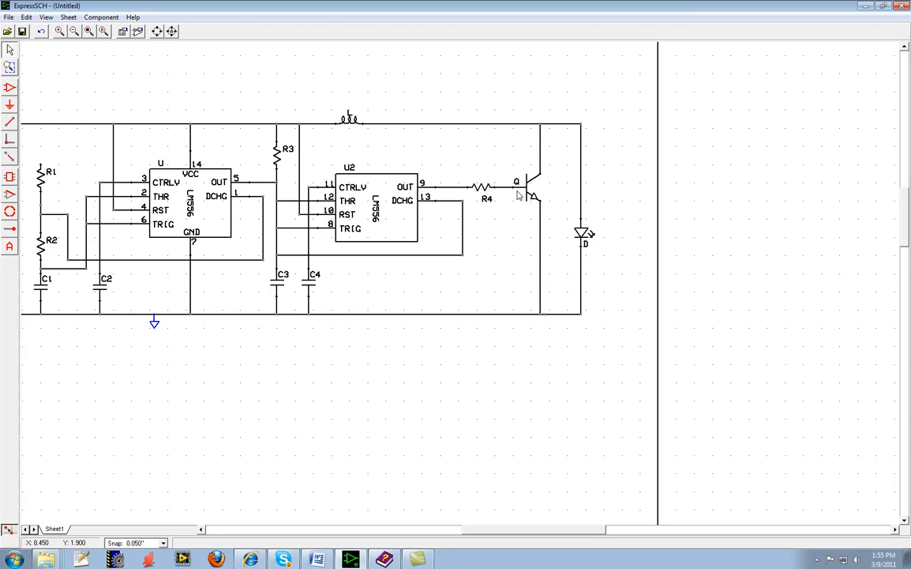
{"action": "double_click", "coordinate": [309, 284]}
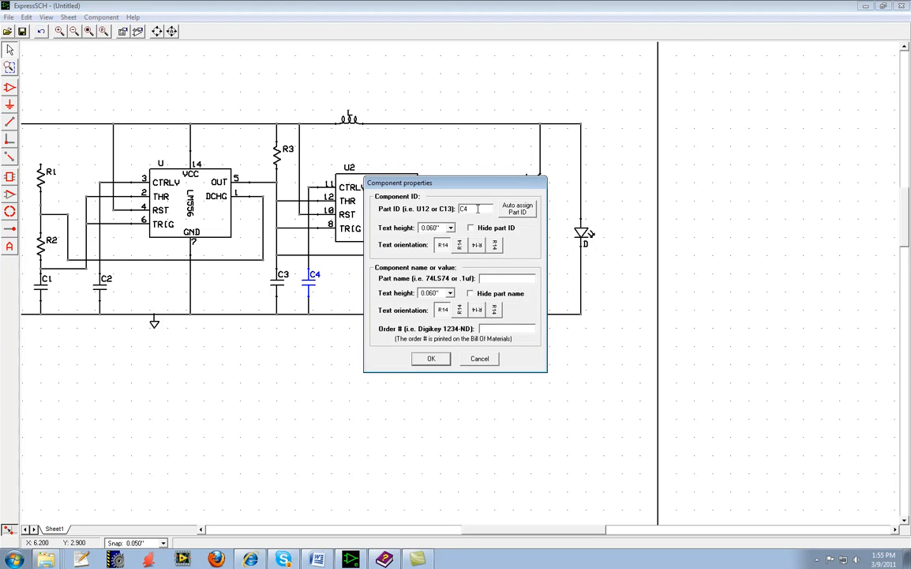
{"action": "left_click", "coordinate": [437, 363]}
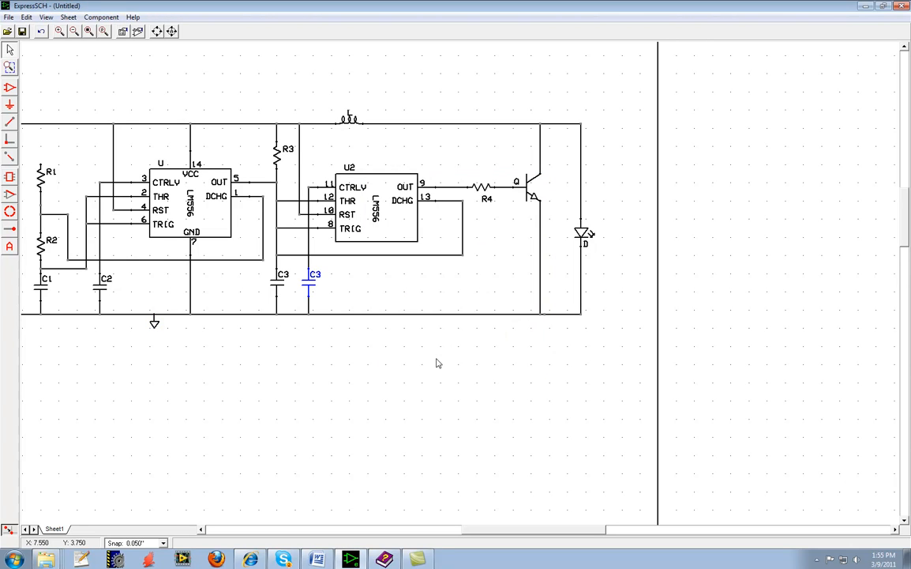
Check the schematic for netlist errors and dismiss the error report.
{"action": "left_click", "coordinate": [10, 17]}
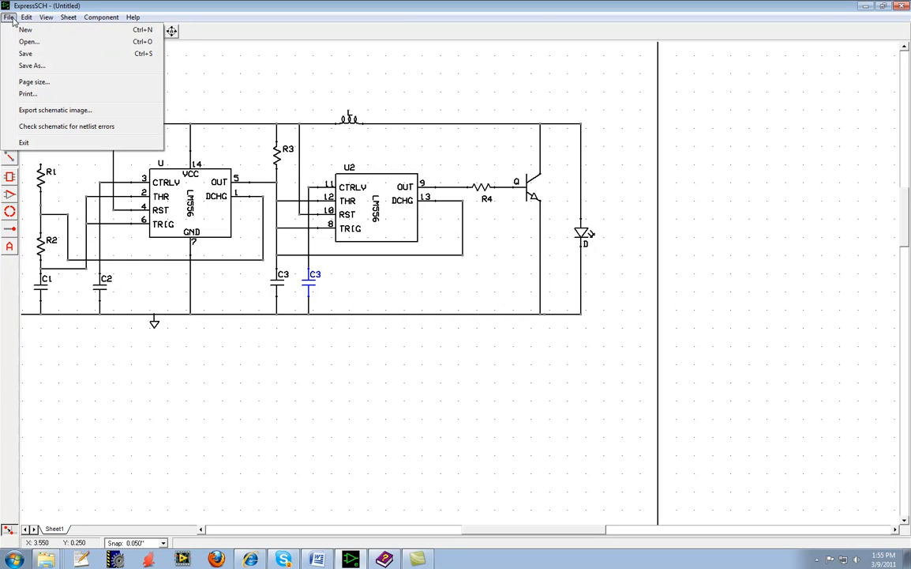
{"action": "mouse_move", "coordinate": [25, 19]}
{"action": "left_click", "coordinate": [73, 128]}
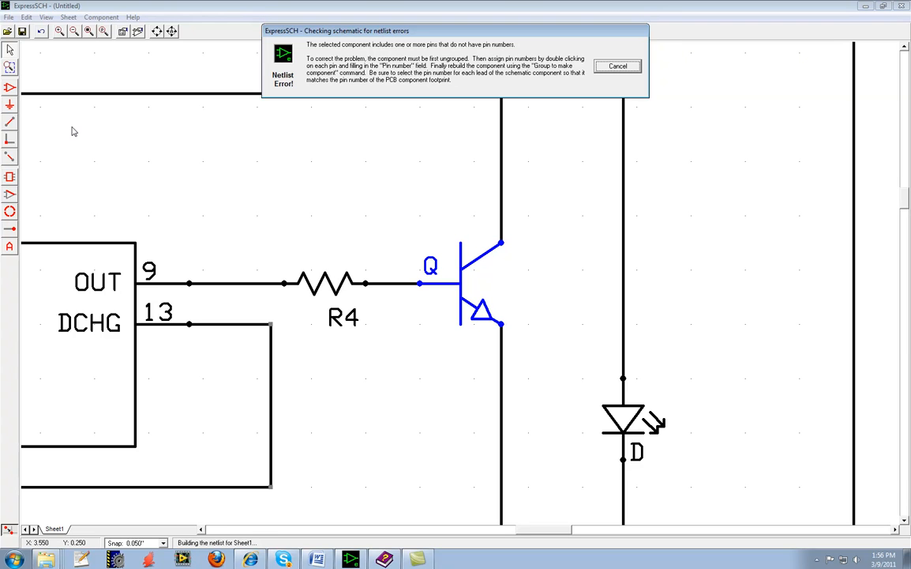
{"action": "left_click", "coordinate": [618, 66]}
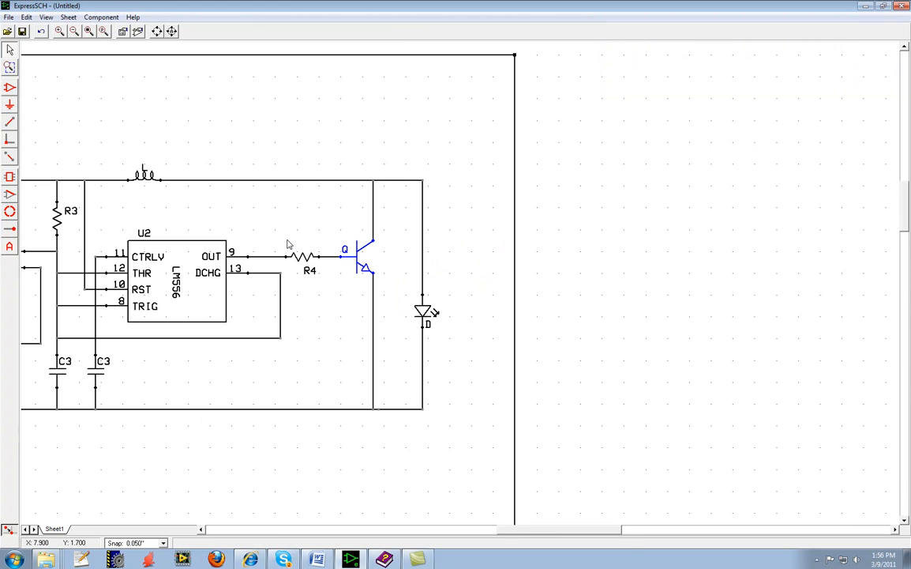
Set the part ID of the capacitor wired to U2's CTRLV pin to C4.
{"action": "double_click", "coordinate": [103, 376]}
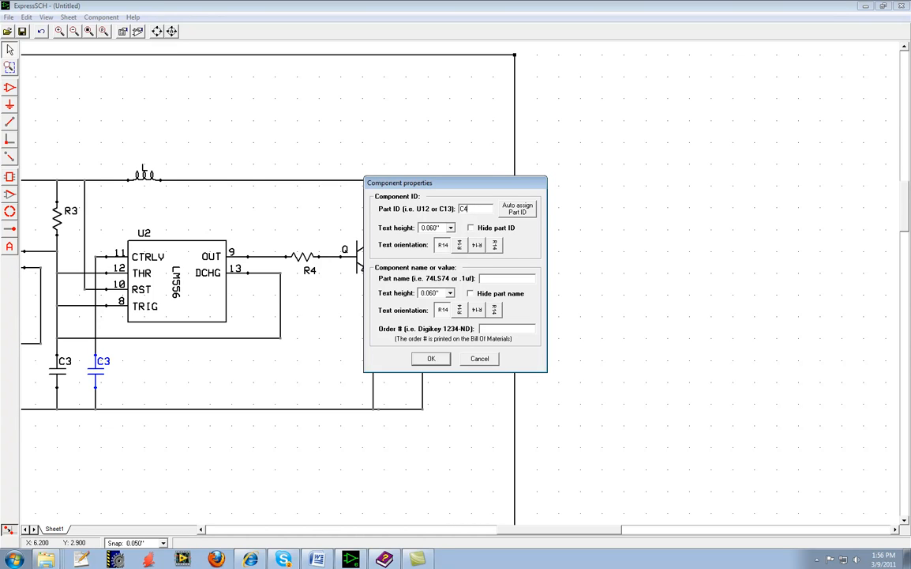
{"action": "left_click", "coordinate": [431, 359]}
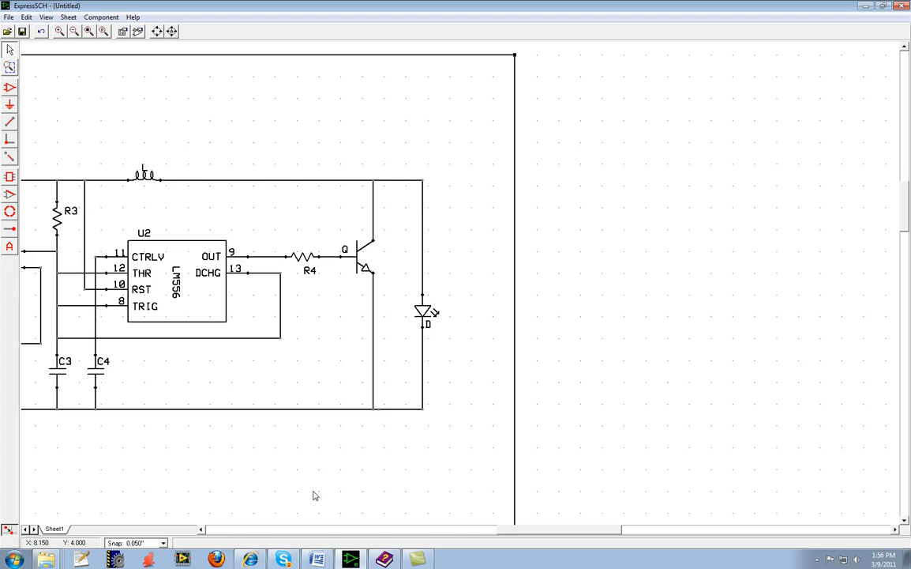
Wire the upper end of R1 straight up to the top supply rail.
{"action": "left_click_drag", "start_coordinate": [533, 533], "coordinate": [479, 535]}
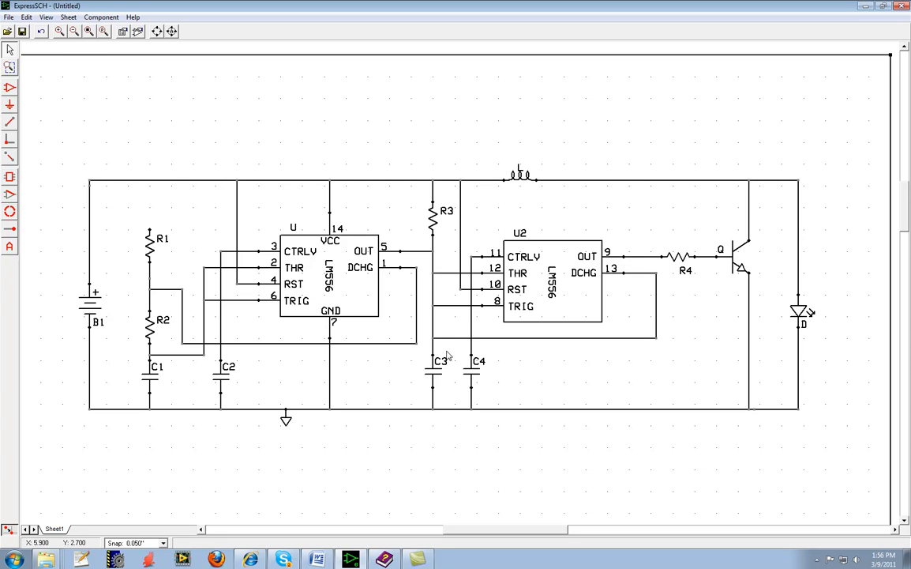
{"action": "left_click", "coordinate": [11, 122]}
{"action": "left_click", "coordinate": [149, 229]}
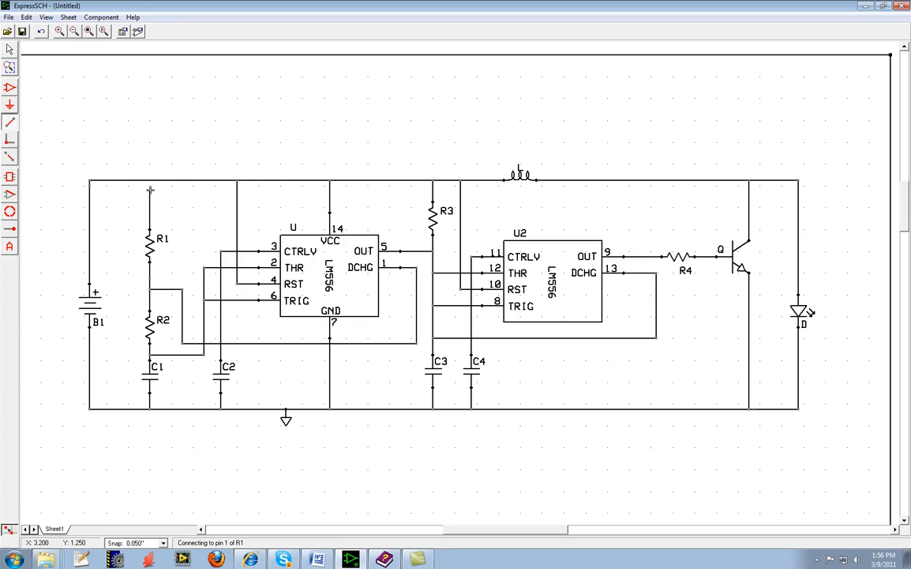
{"action": "left_click", "coordinate": [151, 181]}
{"action": "right_click", "coordinate": [179, 191]}
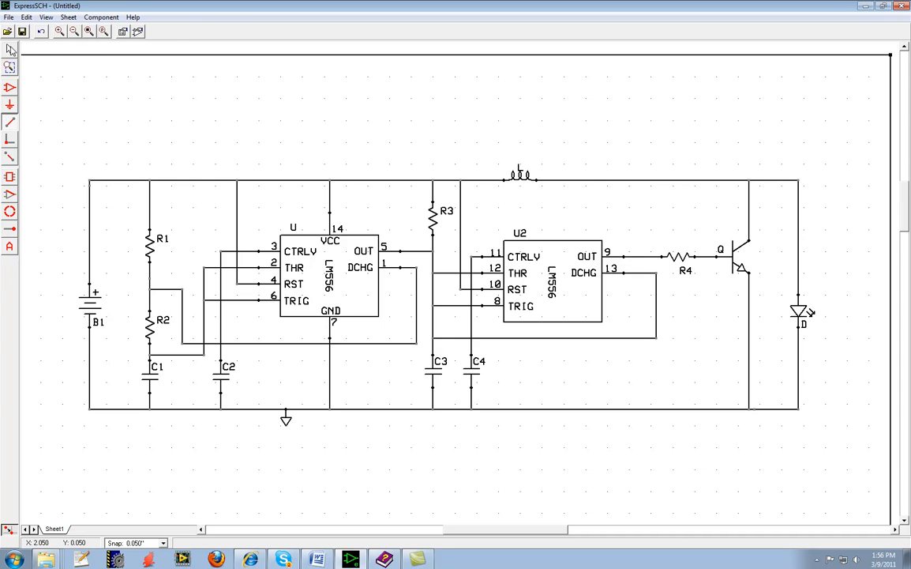
Select the top rail segments around the R1 junction one by one to verify the connection.
{"action": "left_click", "coordinate": [10, 49]}
{"action": "left_click", "coordinate": [165, 180]}
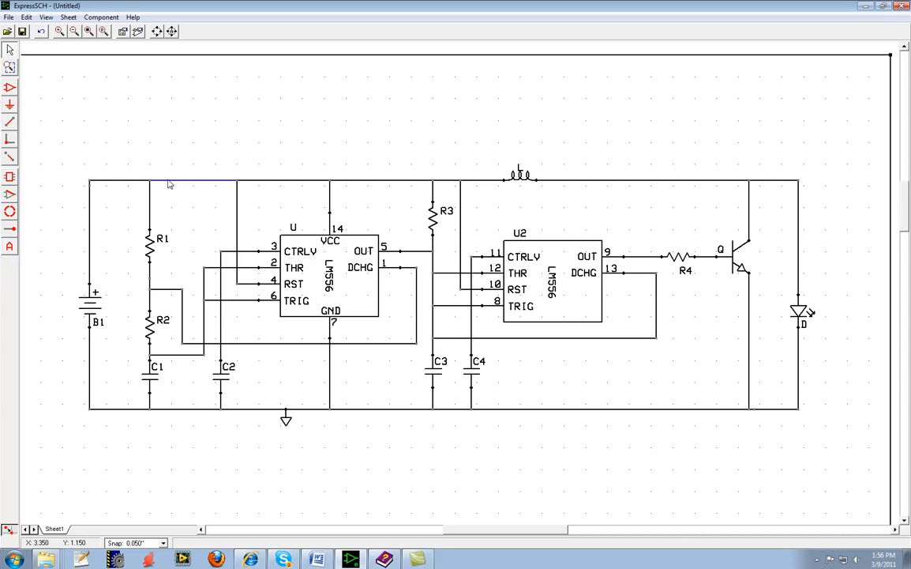
{"action": "left_click", "coordinate": [120, 177]}
{"action": "left_click", "coordinate": [278, 181]}
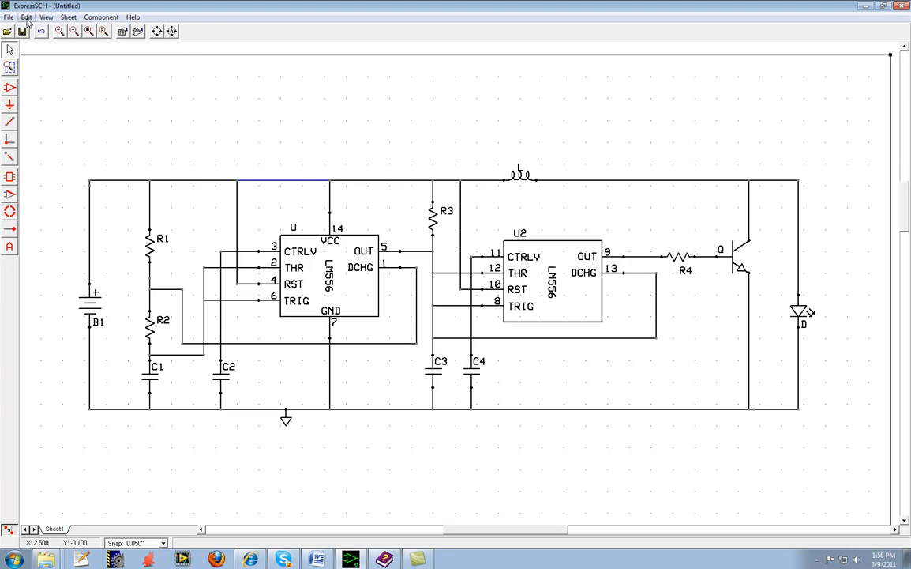
Run the netlist error check again and dismiss the report about transistor Q's pin numbers.
{"action": "left_click", "coordinate": [27, 17]}
{"action": "mouse_move", "coordinate": [15, 20]}
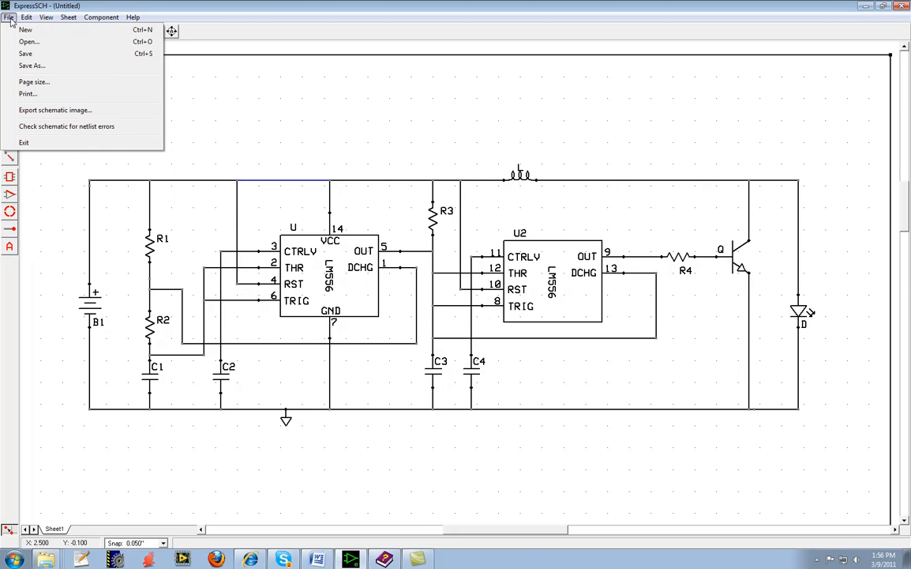
{"action": "left_click", "coordinate": [60, 127]}
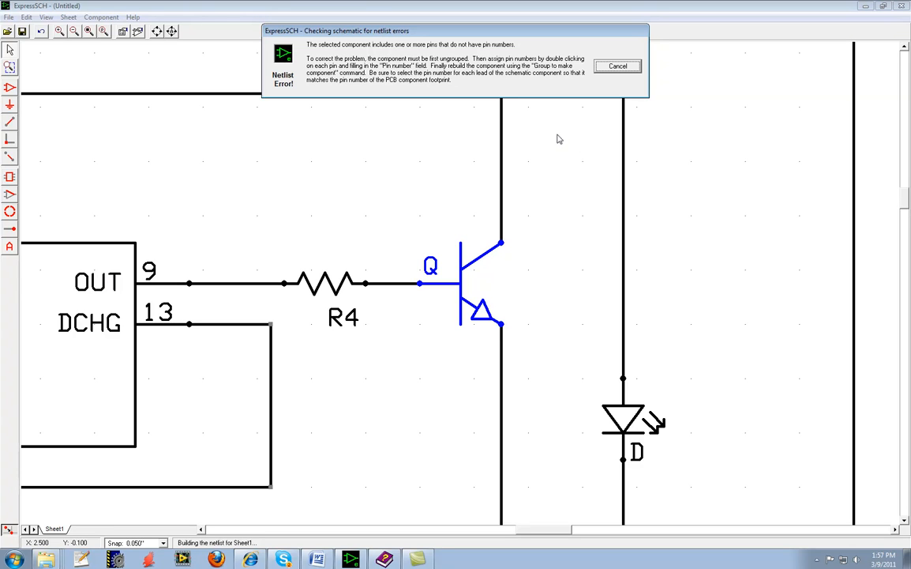
{"action": "left_click", "coordinate": [621, 67]}
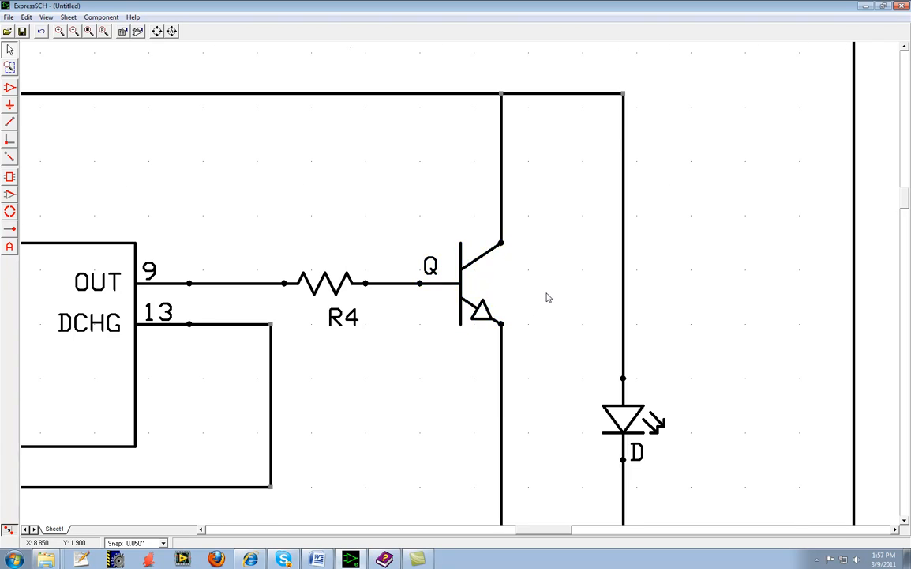
Delete the wires attached to transistor Q and move the transistor to the empty area below the circuit.
{"action": "scroll", "coordinate": [546, 297], "scroll_direction": "down", "scroll_amount": 1}
{"action": "scroll", "coordinate": [547, 297], "scroll_direction": "down", "scroll_amount": 2}
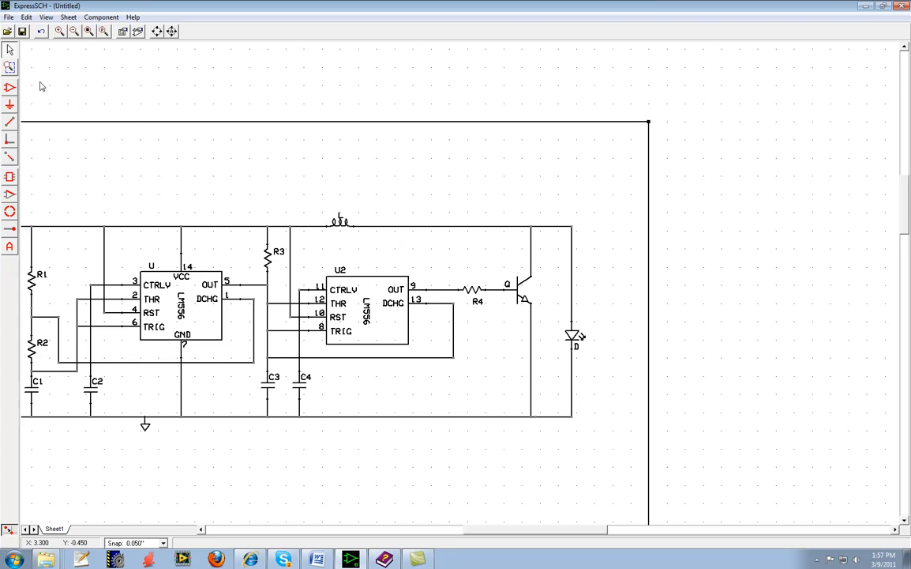
{"action": "key", "text": "Delete"}
{"action": "left_click", "coordinate": [531, 262]}
{"action": "key", "text": "Delete"}
{"action": "key", "text": "Delete"}
{"action": "left_click_drag", "start_coordinate": [521, 297], "coordinate": [444, 489]}
Ungroup the transistor component into its separate lines and pins, and clear the selection.
{"action": "scroll", "coordinate": [487, 474], "scroll_direction": "down", "scroll_amount": 1}
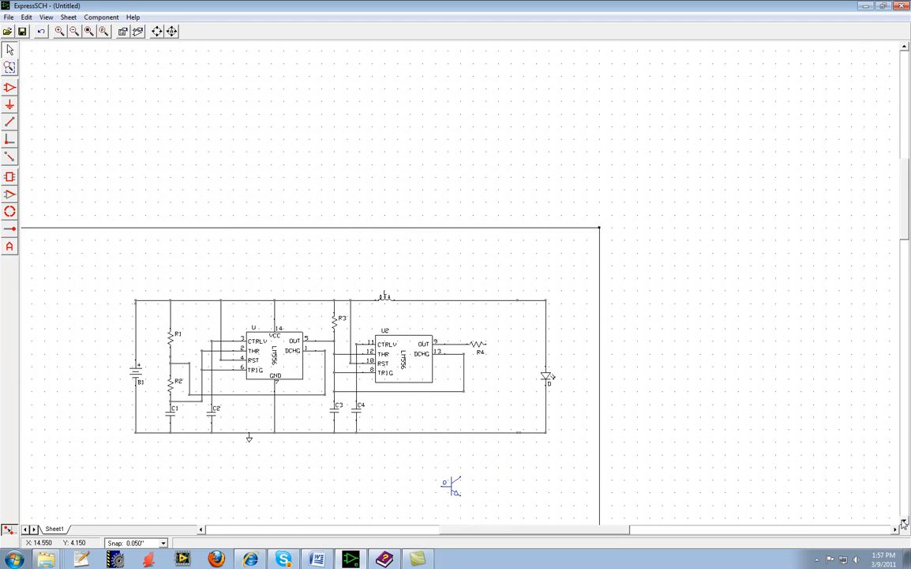
{"action": "scroll", "coordinate": [817, 472], "scroll_direction": "down", "scroll_amount": 5}
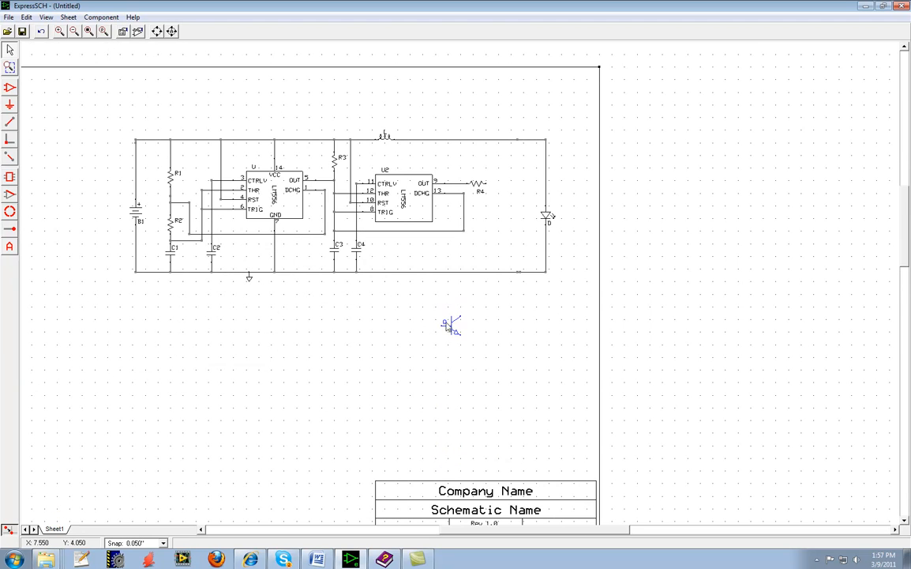
{"action": "scroll", "coordinate": [488, 322], "scroll_direction": "up", "scroll_amount": 4}
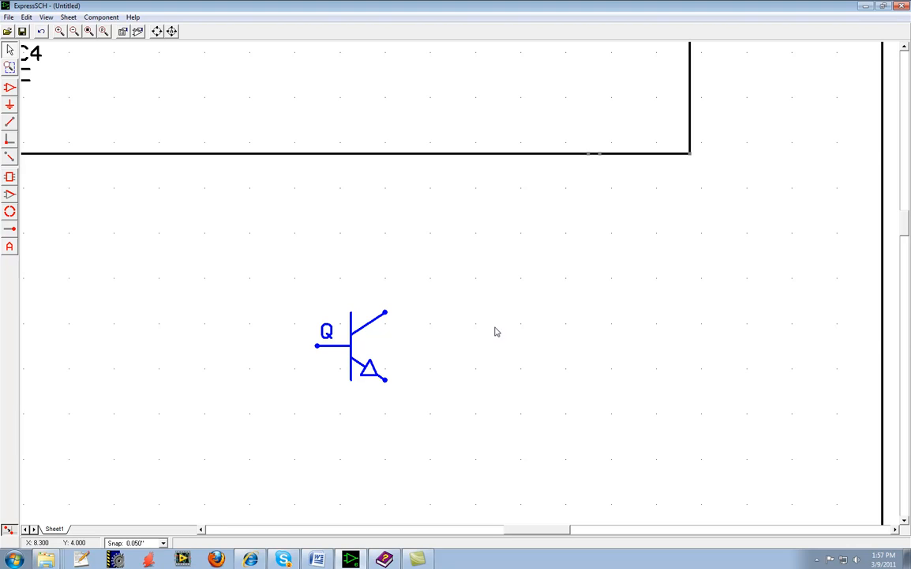
{"action": "left_click", "coordinate": [10, 67]}
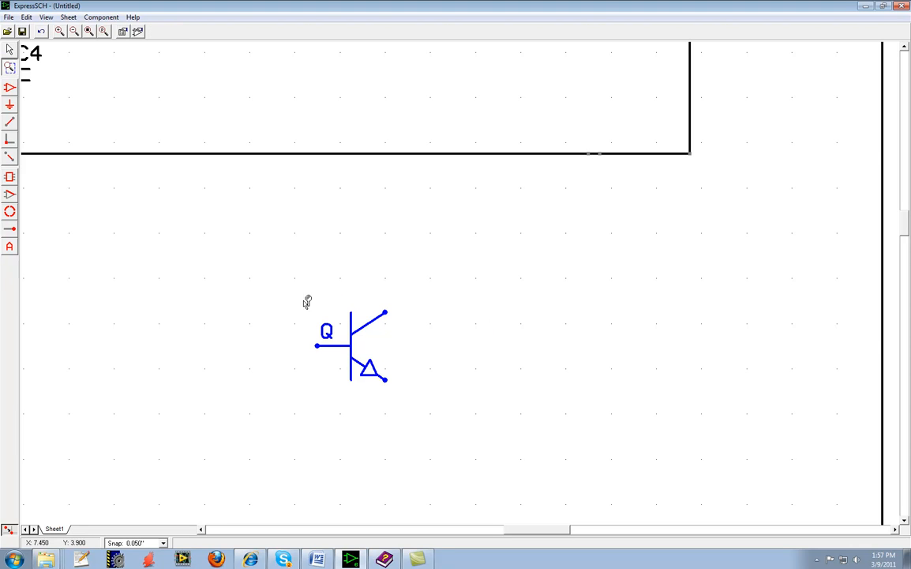
{"action": "left_click", "coordinate": [11, 50]}
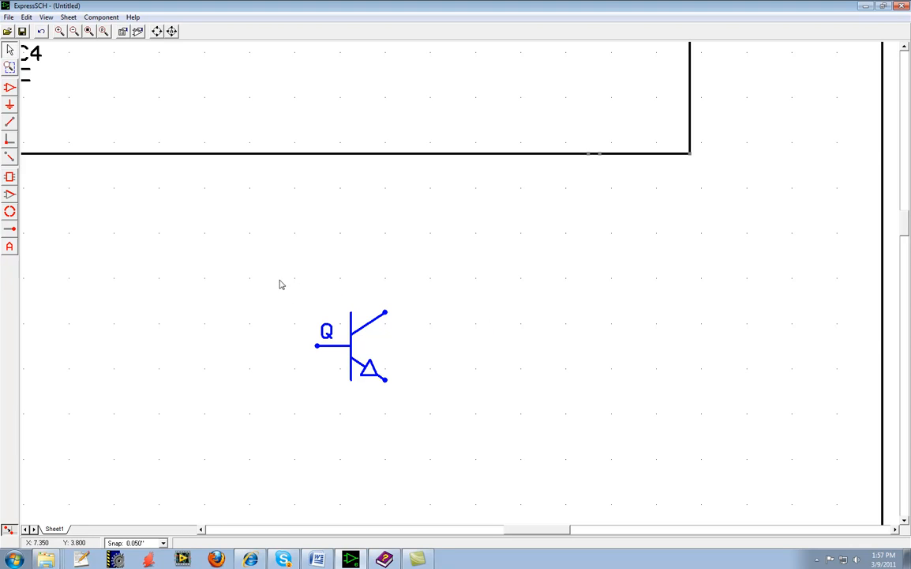
{"action": "left_click_drag", "start_coordinate": [282, 293], "coordinate": [425, 403]}
{"action": "left_click", "coordinate": [102, 18]}
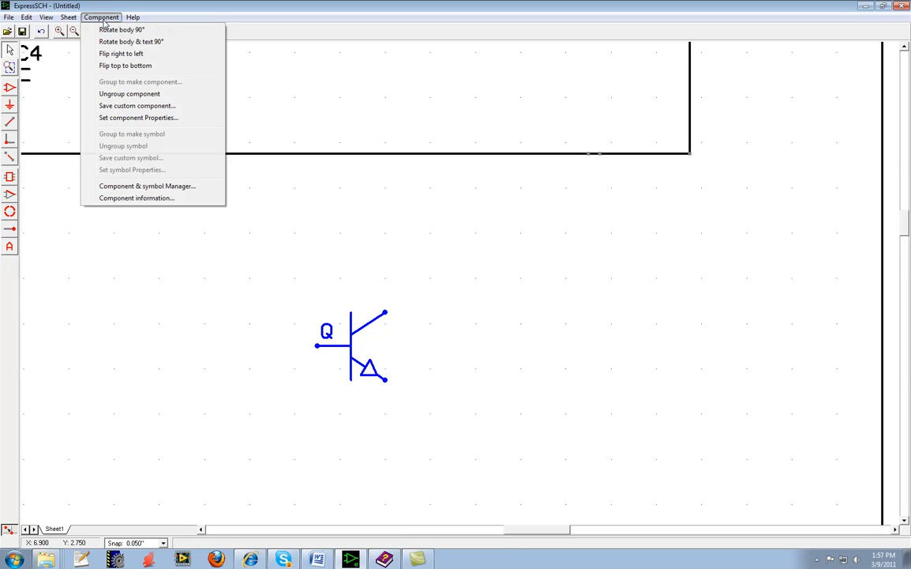
{"action": "left_click", "coordinate": [135, 93]}
{"action": "left_click", "coordinate": [443, 311]}
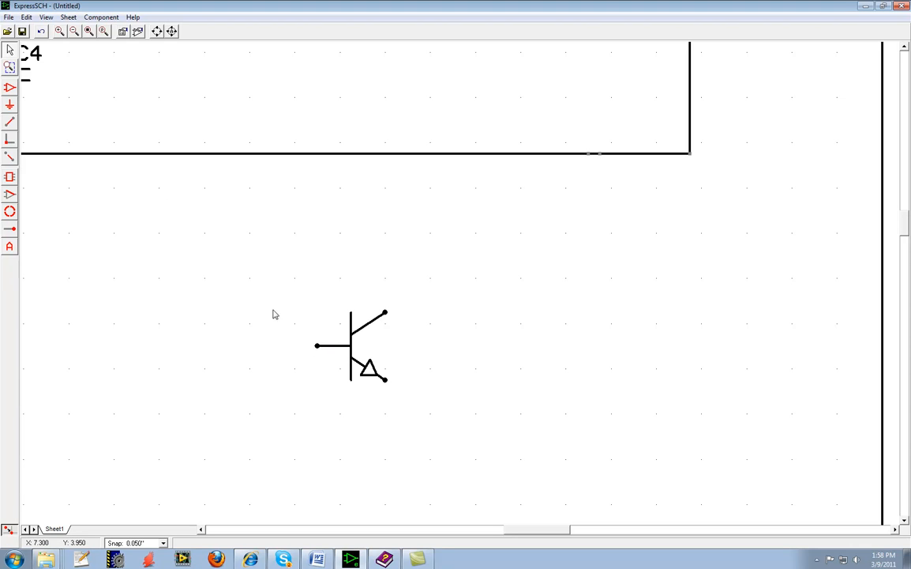
Try moving the ungrouped transistor's vertical bar away and back, and select its individual lines and pins.
{"action": "mouse_move", "coordinate": [332, 349]}
{"action": "left_mouse_down"}
{"action": "mouse_move", "coordinate": [302, 349]}
{"action": "mouse_move", "coordinate": [337, 350]}
{"action": "left_mouse_up"}
{"action": "mouse_move", "coordinate": [374, 323]}
{"action": "left_mouse_down"}
{"action": "mouse_move", "coordinate": [382, 334]}
{"action": "mouse_move", "coordinate": [373, 324]}
{"action": "left_mouse_up"}
{"action": "left_click_drag", "start_coordinate": [350, 329], "coordinate": [340, 270]}
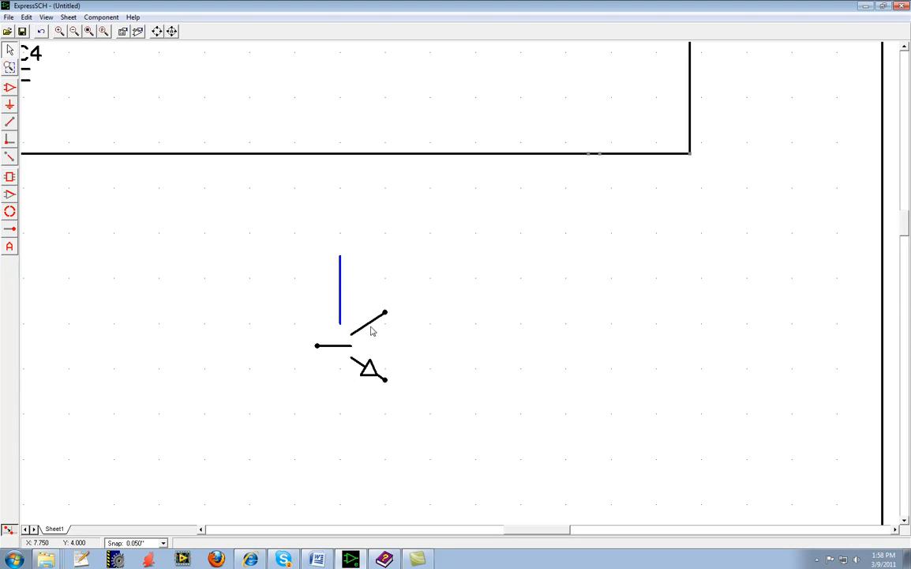
{"action": "left_click", "coordinate": [369, 327]}
{"action": "left_click_drag", "start_coordinate": [341, 299], "coordinate": [349, 350]}
{"action": "mouse_move", "coordinate": [385, 314]}
{"action": "left_mouse_down"}
{"action": "mouse_move", "coordinate": [419, 314]}
{"action": "mouse_move", "coordinate": [387, 313]}
{"action": "left_mouse_up"}
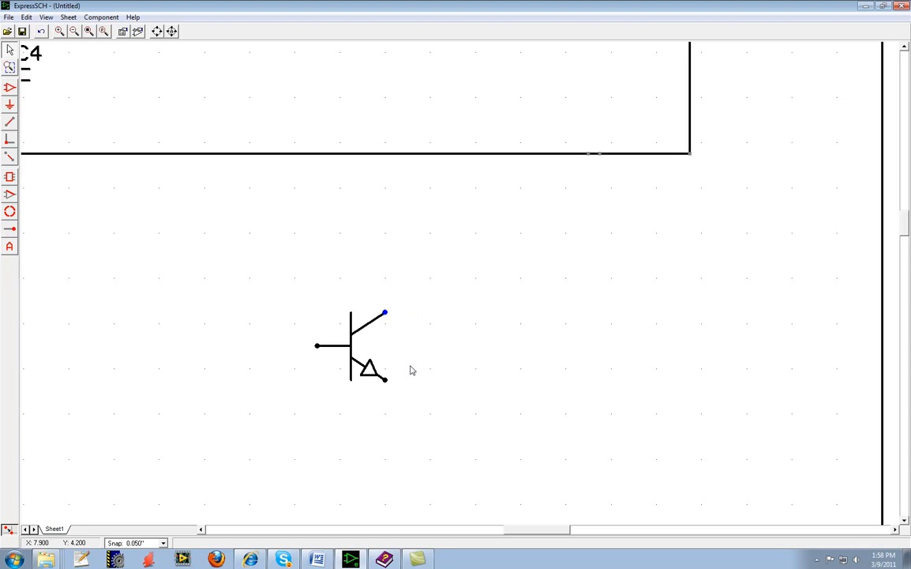
{"action": "mouse_move", "coordinate": [386, 382]}
{"action": "left_mouse_down"}
{"action": "mouse_move", "coordinate": [397, 393]}
{"action": "mouse_move", "coordinate": [387, 382]}
{"action": "left_mouse_up"}
Set the transistor's upper pin to number 1 and name C, and move the name label beside the pin.
{"action": "scroll", "coordinate": [429, 356], "scroll_direction": "up", "scroll_amount": 1}
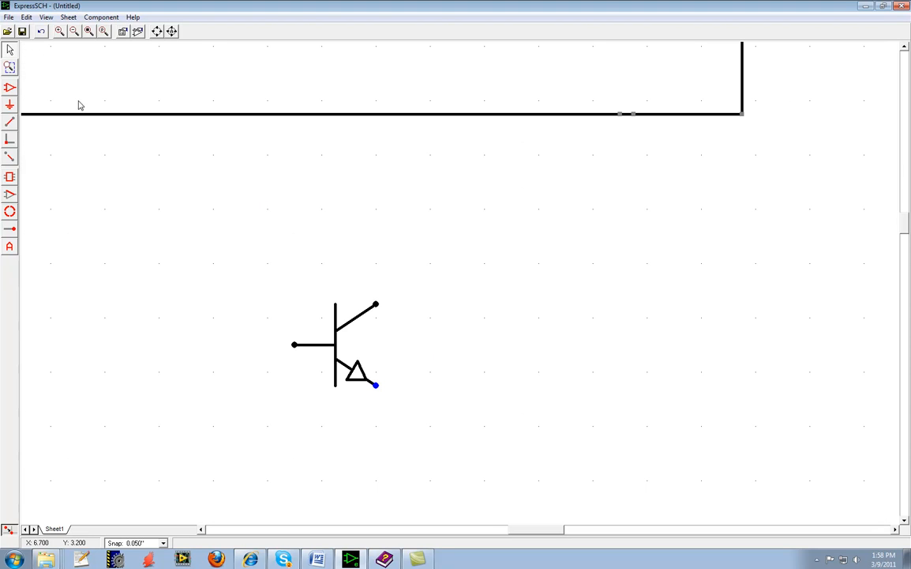
{"action": "double_click", "coordinate": [377, 308]}
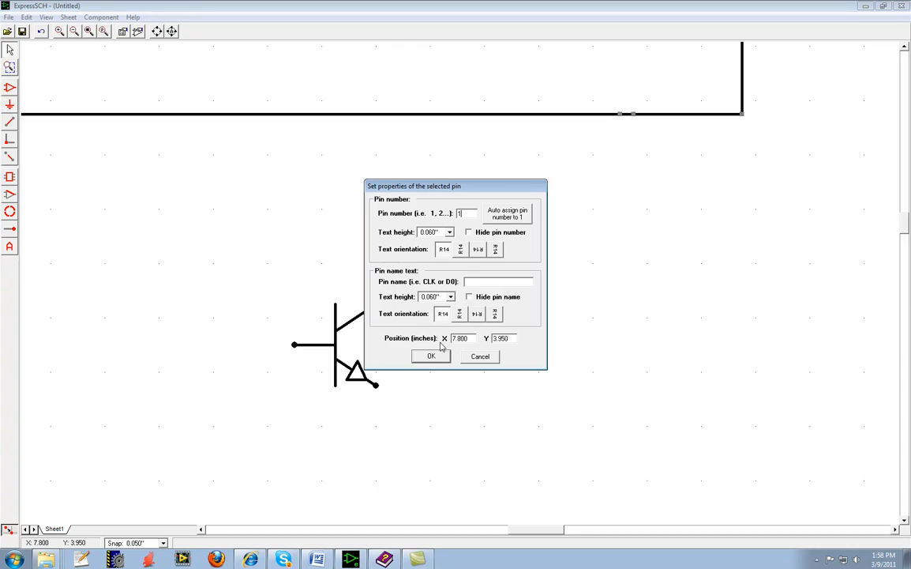
{"action": "type", "text": "c"}
{"action": "left_click", "coordinate": [432, 356]}
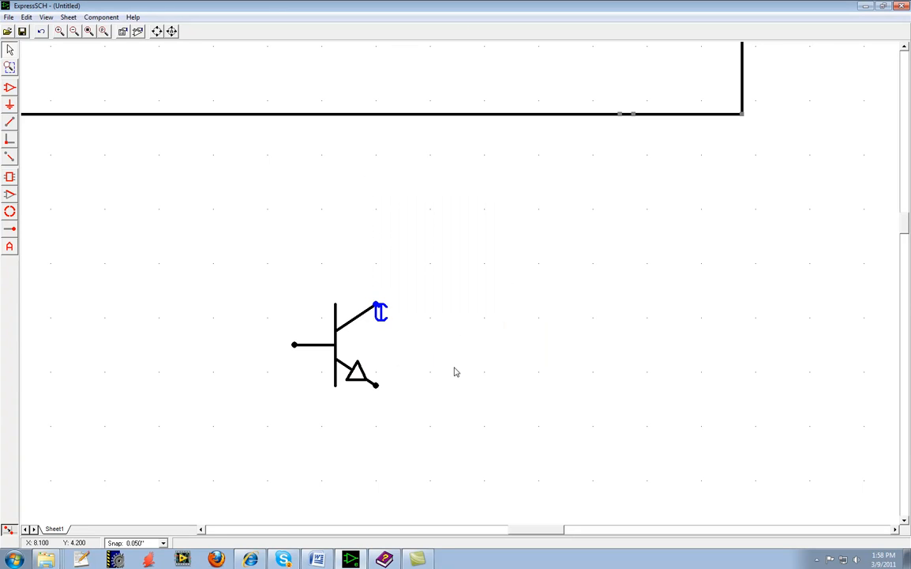
{"action": "left_click", "coordinate": [378, 320]}
{"action": "left_click_drag", "start_coordinate": [378, 320], "coordinate": [393, 305]}
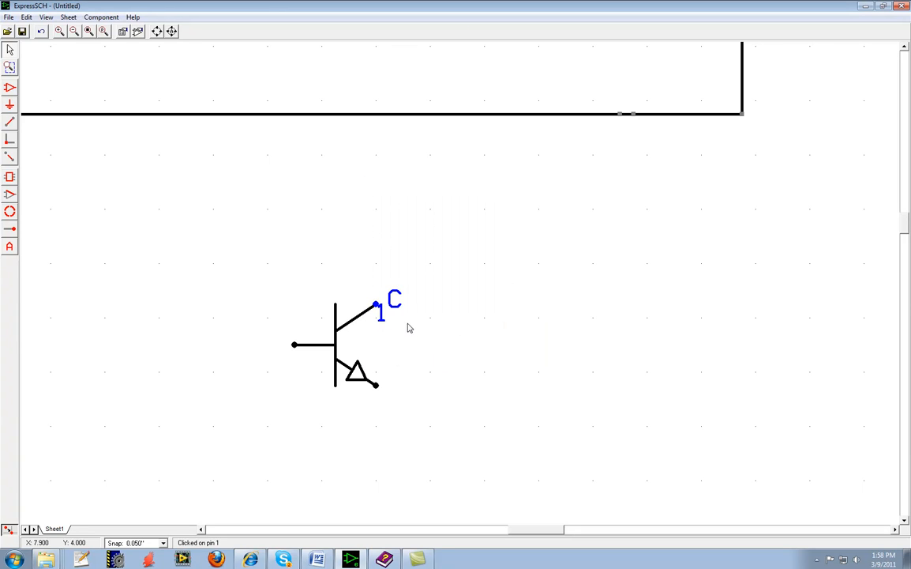
Move the transistor's C name label above the collector line, inward from the upper pin, and clear the selection.
{"action": "left_click", "coordinate": [410, 340]}
{"action": "left_click", "coordinate": [355, 300]}
{"action": "left_click_drag", "start_coordinate": [354, 300], "coordinate": [353, 300]}
{"action": "left_click", "coordinate": [428, 342]}
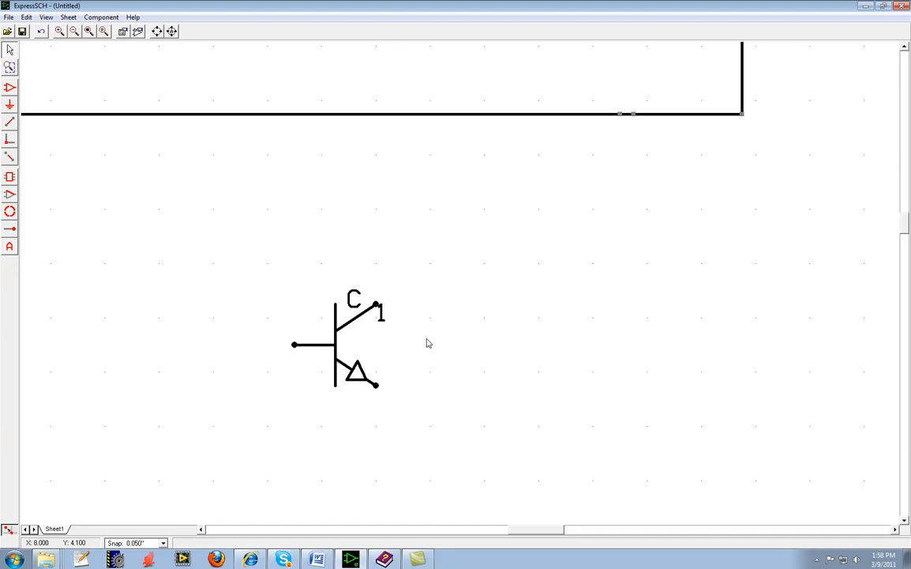
Set the transistor's base pin to number 2 and name B, separate its labels, and move the 1 label below the collector line.
{"action": "double_click", "coordinate": [294, 345]}
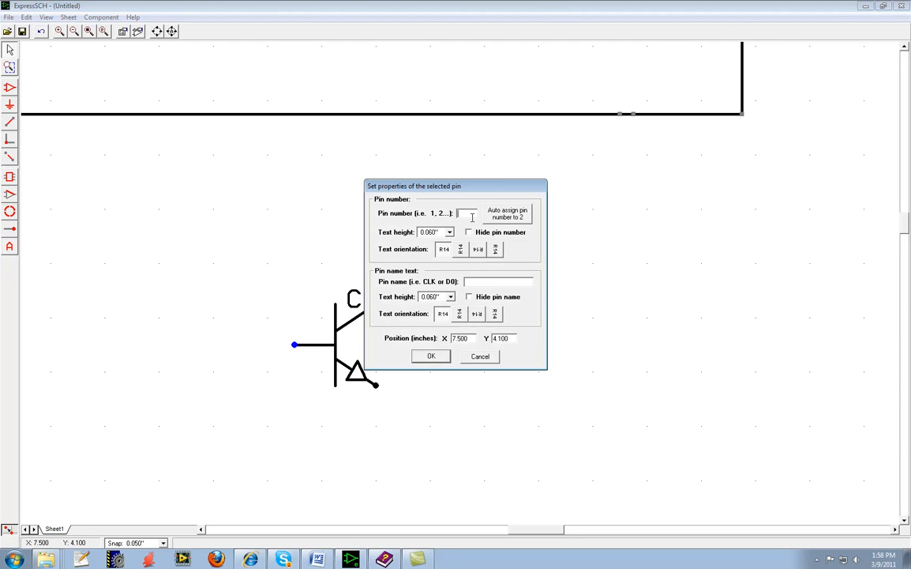
{"action": "type", "text": "2"}
{"action": "left_click", "coordinate": [429, 357]}
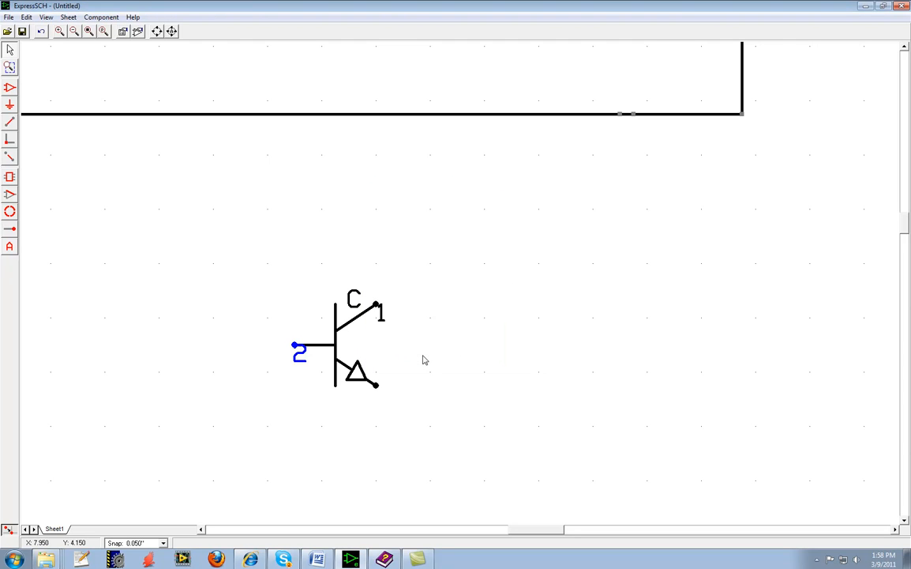
{"action": "double_click", "coordinate": [295, 349]}
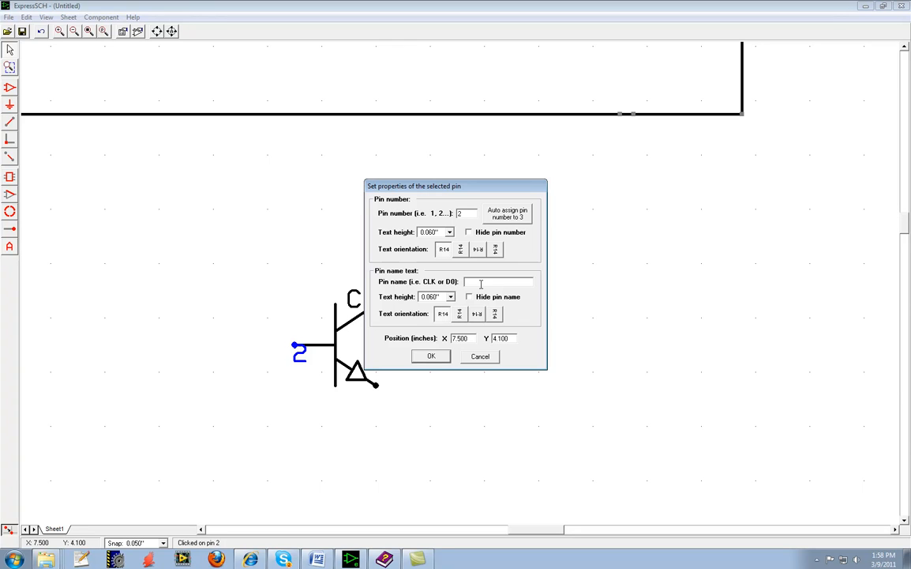
{"action": "left_click", "coordinate": [433, 356]}
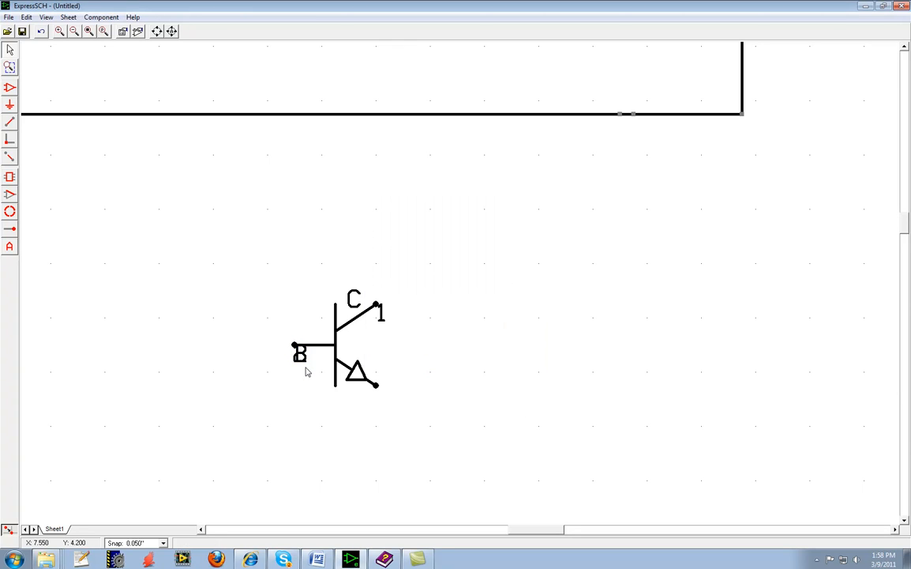
{"action": "left_click_drag", "start_coordinate": [300, 353], "coordinate": [314, 326]}
{"action": "left_click_drag", "start_coordinate": [381, 315], "coordinate": [368, 325]}
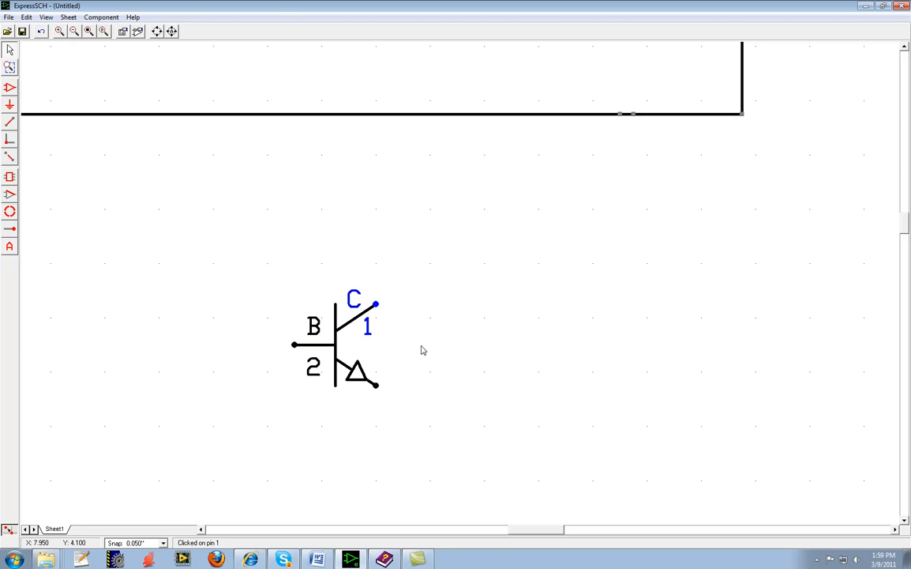
Set the transistor's lower pin to number 3 and name E, and place the two labels on either side of the emitter line.
{"action": "double_click", "coordinate": [376, 385]}
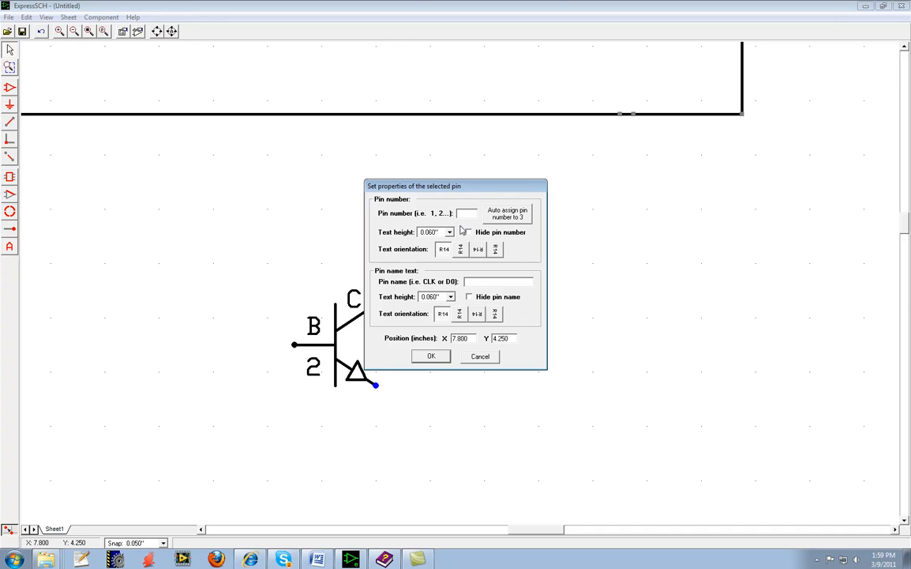
{"action": "type", "text": "E"}
{"action": "left_click", "coordinate": [431, 356]}
{"action": "left_click_drag", "start_coordinate": [379, 394], "coordinate": [370, 362]}
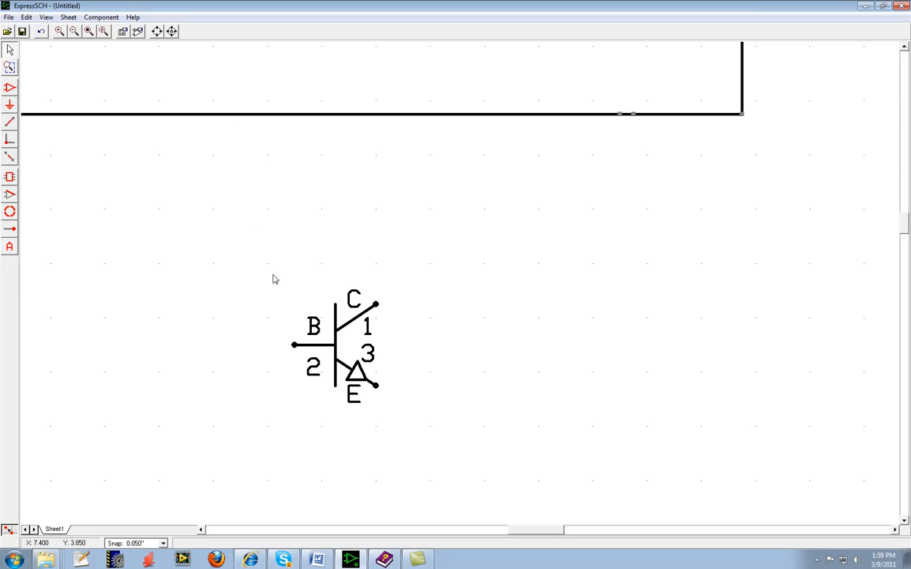
Select all the transistor's lines and pins and group them into one component with part ID U.
{"action": "left_click_drag", "start_coordinate": [269, 275], "coordinate": [404, 423]}
{"action": "left_click", "coordinate": [102, 17]}
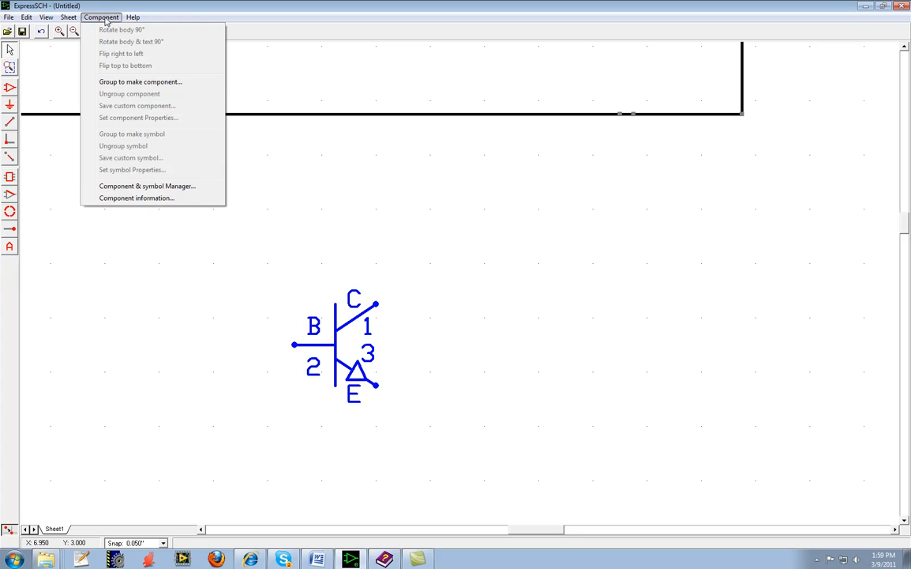
{"action": "left_click", "coordinate": [135, 83]}
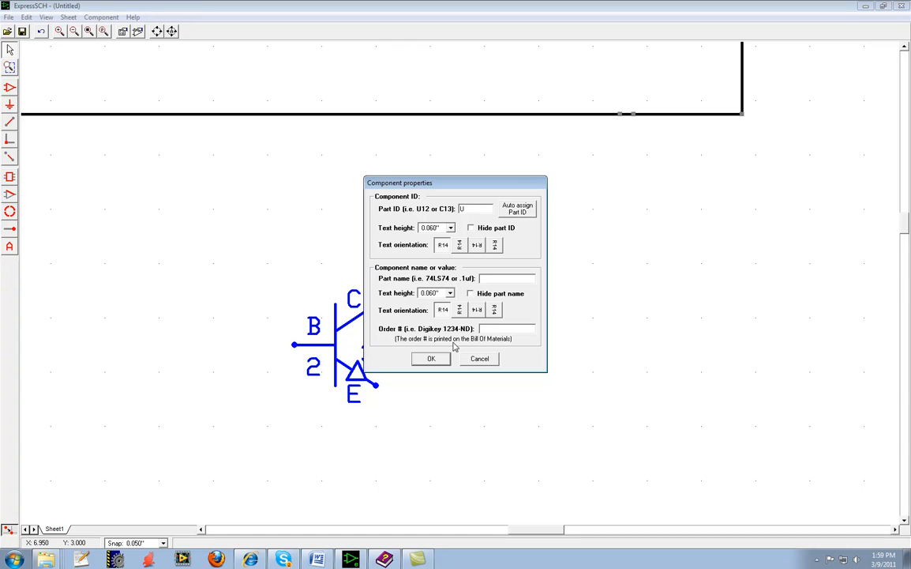
{"action": "left_click", "coordinate": [431, 359]}
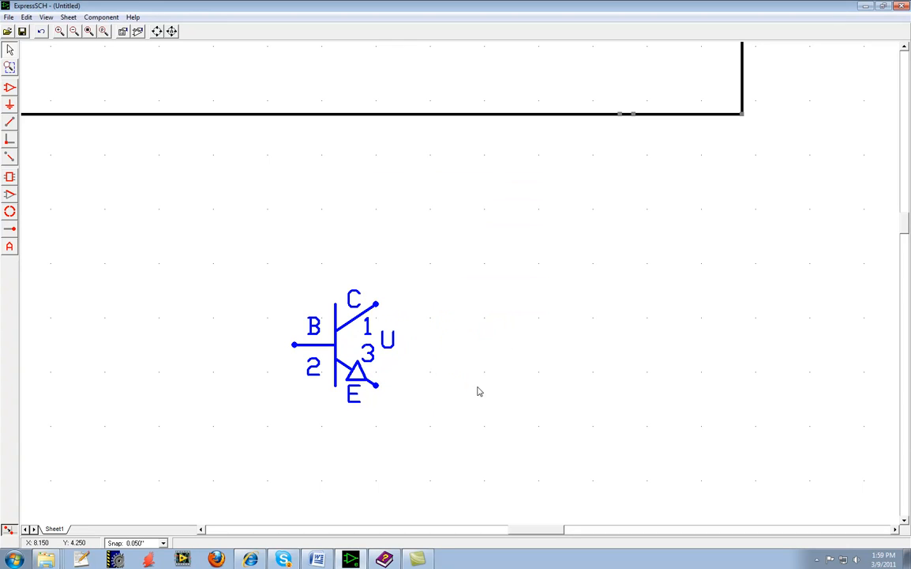
Change the regrouped transistor's part ID to U3.
{"action": "scroll", "coordinate": [425, 348], "scroll_direction": "down", "scroll_amount": 2}
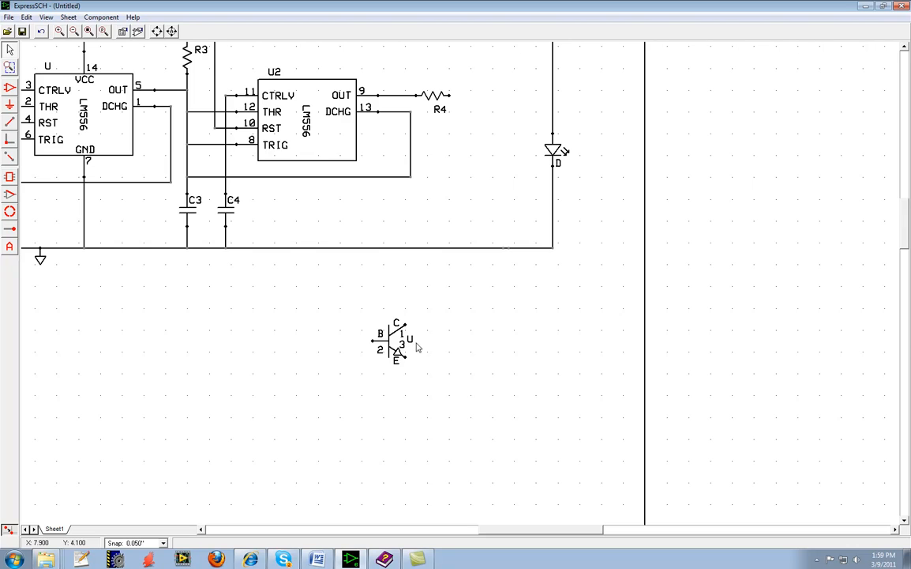
{"action": "double_click", "coordinate": [386, 342]}
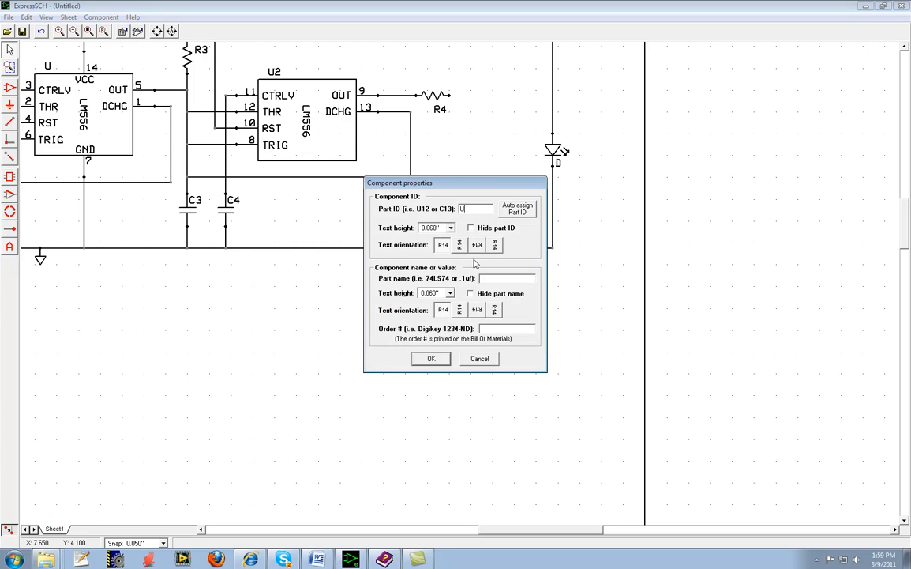
{"action": "type", "text": "3"}
{"action": "left_click", "coordinate": [431, 357]}
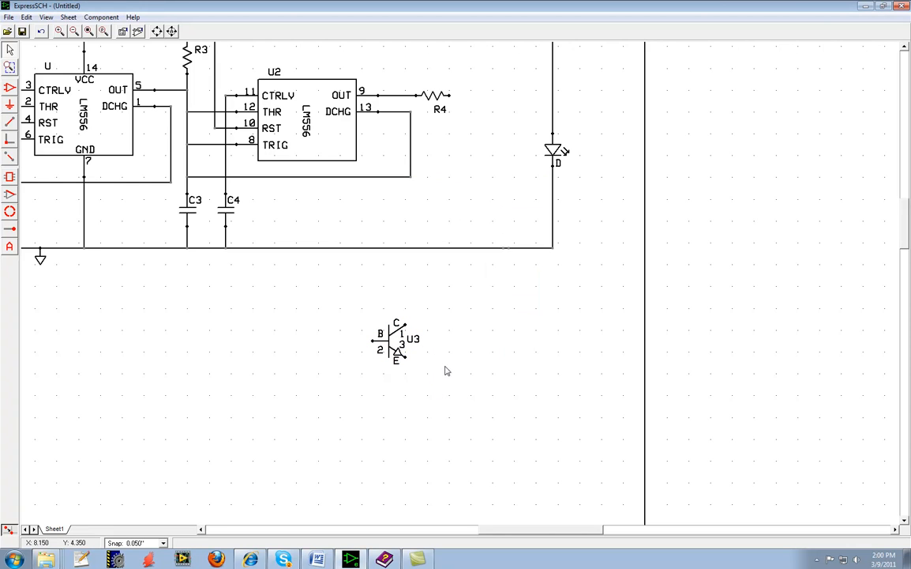
Look through the custom and library components in the component manager for the regrouped transistor.
{"action": "left_click", "coordinate": [390, 341]}
{"action": "left_click", "coordinate": [104, 18]}
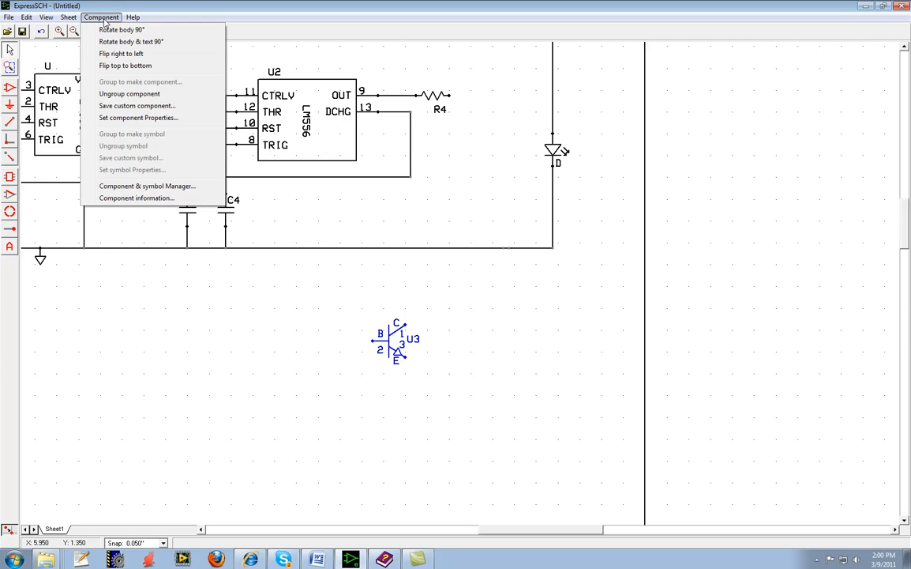
{"action": "left_click", "coordinate": [147, 188]}
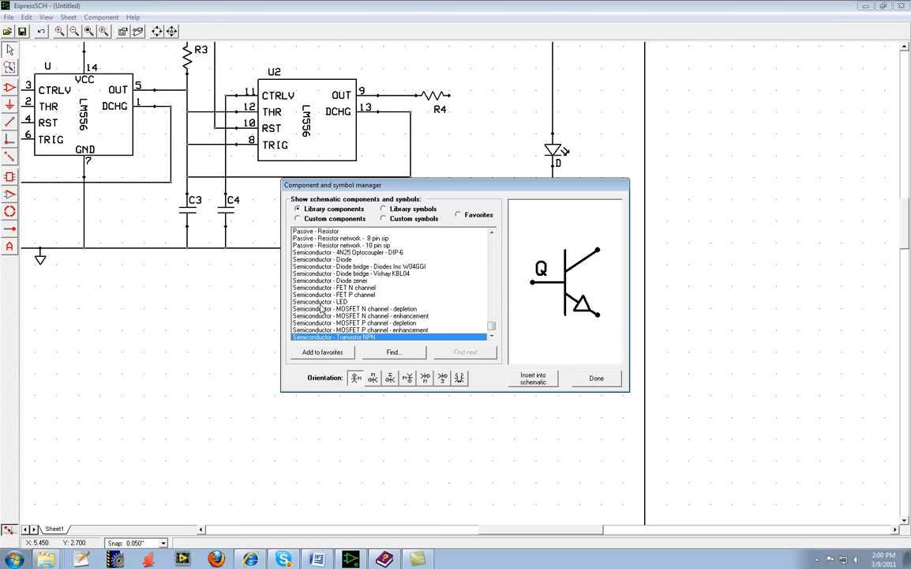
{"action": "left_click", "coordinate": [307, 217]}
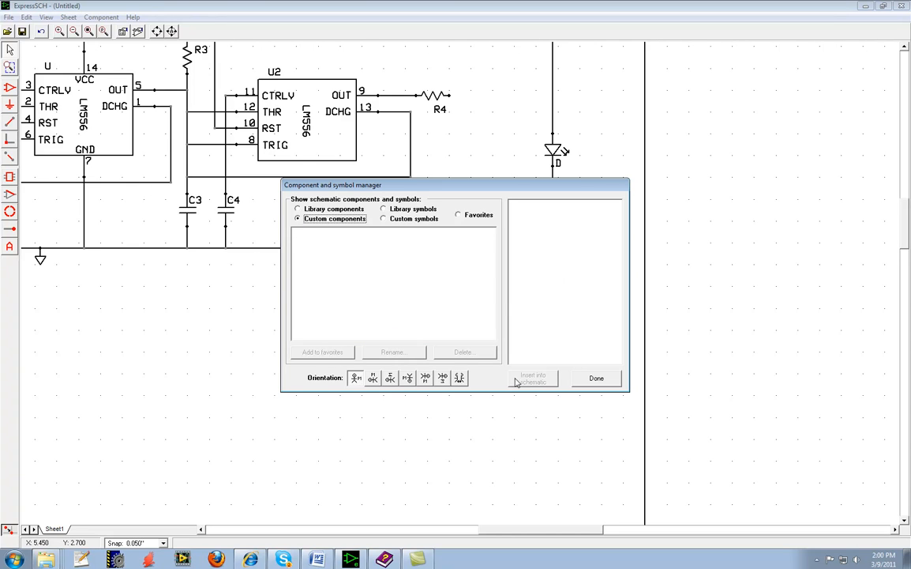
{"action": "left_click", "coordinate": [596, 378]}
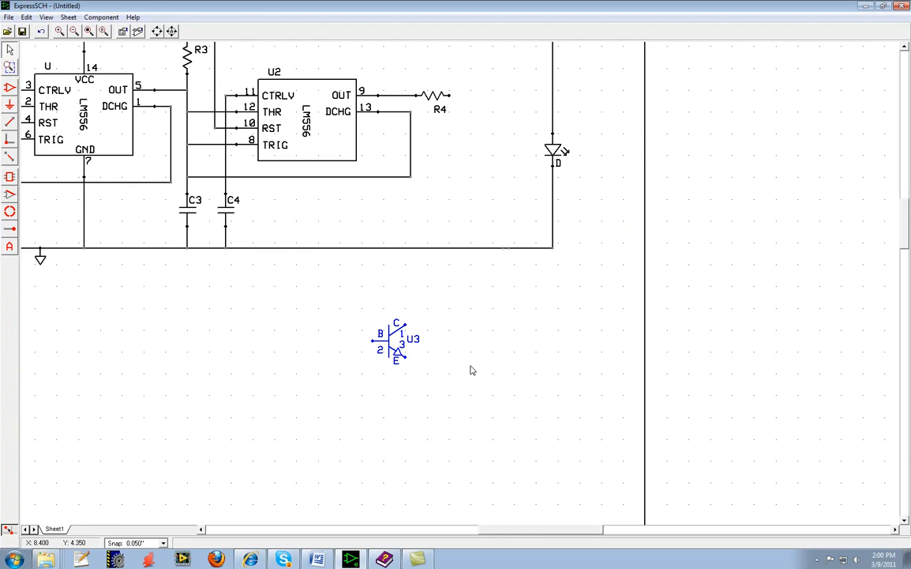
{"action": "right_click", "coordinate": [387, 344]}
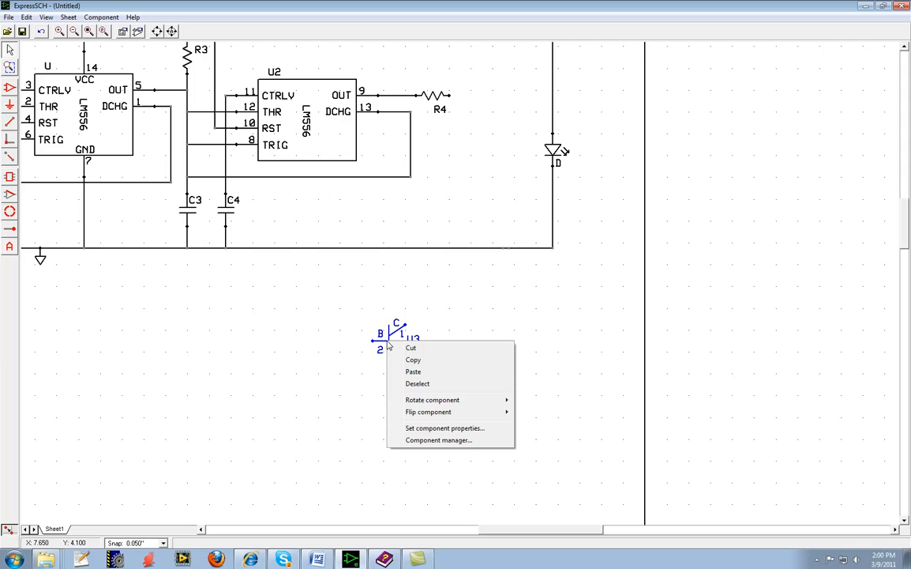
{"action": "left_click", "coordinate": [447, 441]}
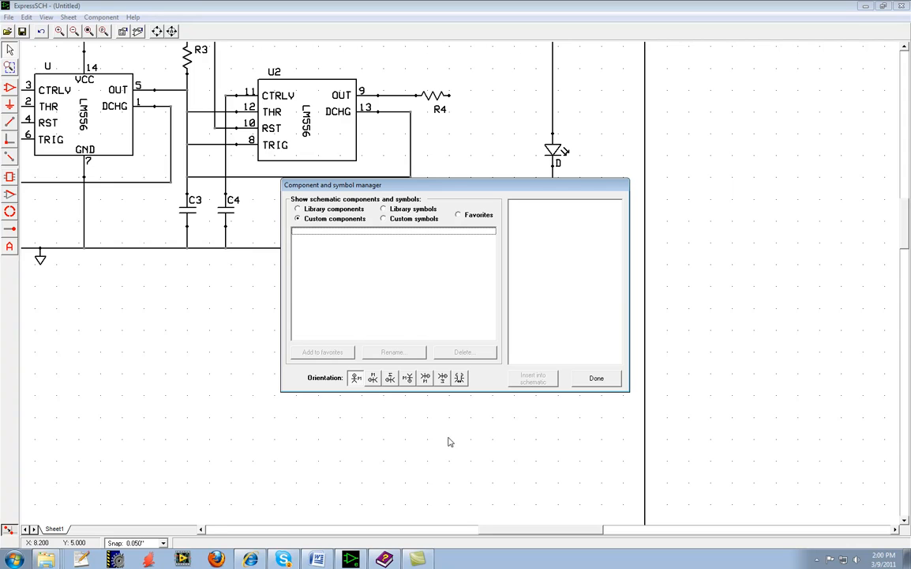
{"action": "left_click", "coordinate": [307, 209]}
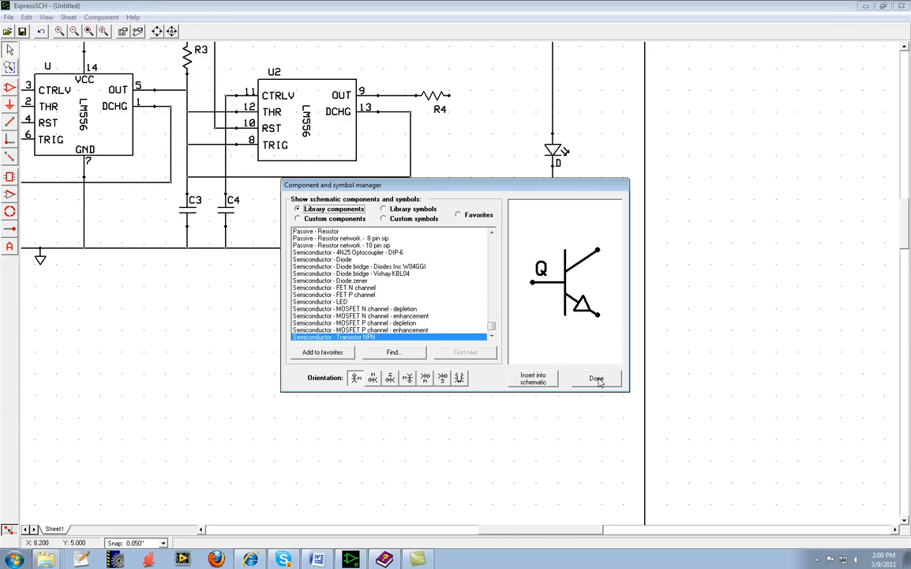
{"action": "left_click", "coordinate": [533, 379]}
Move transistor U3 between R4 and the LED, and wire its base to the free end of R4.
{"action": "left_click_drag", "start_coordinate": [389, 345], "coordinate": [499, 99]}
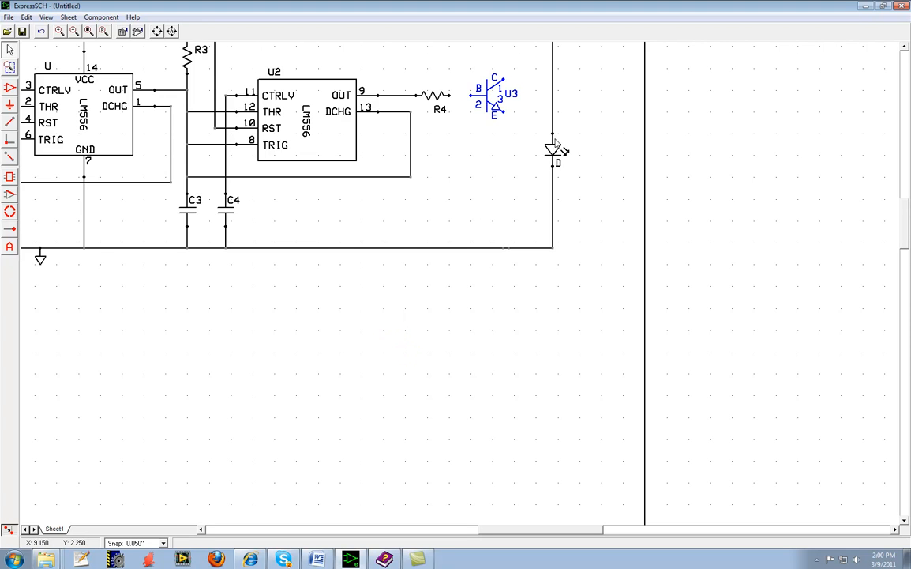
{"action": "left_click", "coordinate": [905, 49]}
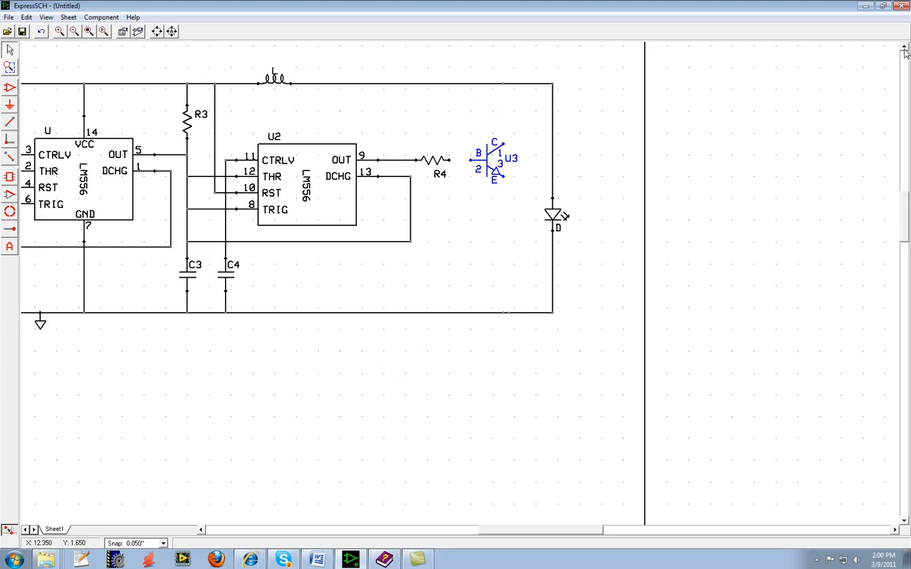
{"action": "left_click", "coordinate": [10, 121]}
{"action": "left_click", "coordinate": [449, 159]}
{"action": "left_click", "coordinate": [472, 159]}
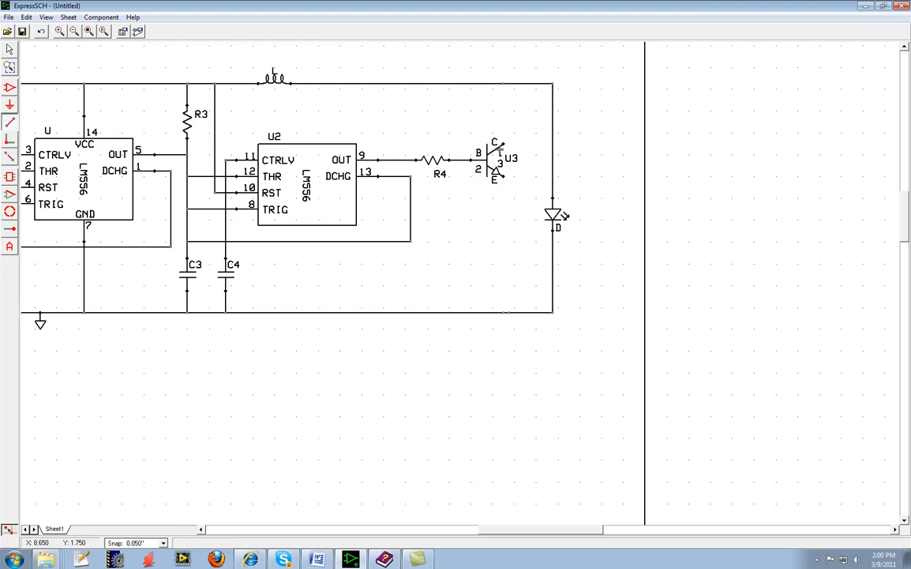
Wire U3's collector to the upper supply rail and its emitter to the lower ground rail.
{"action": "left_click", "coordinate": [503, 143]}
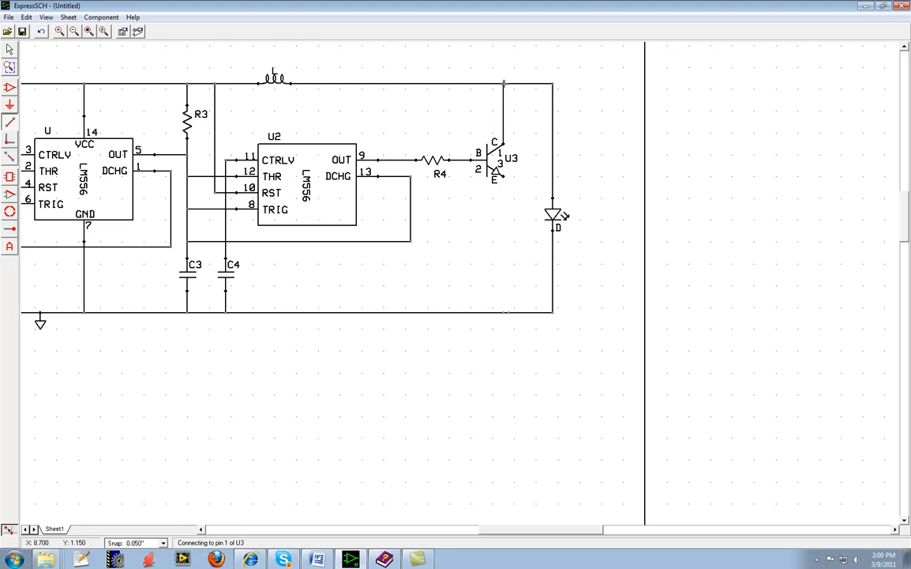
{"action": "left_click", "coordinate": [503, 83]}
{"action": "left_click", "coordinate": [503, 178]}
{"action": "left_click", "coordinate": [503, 312]}
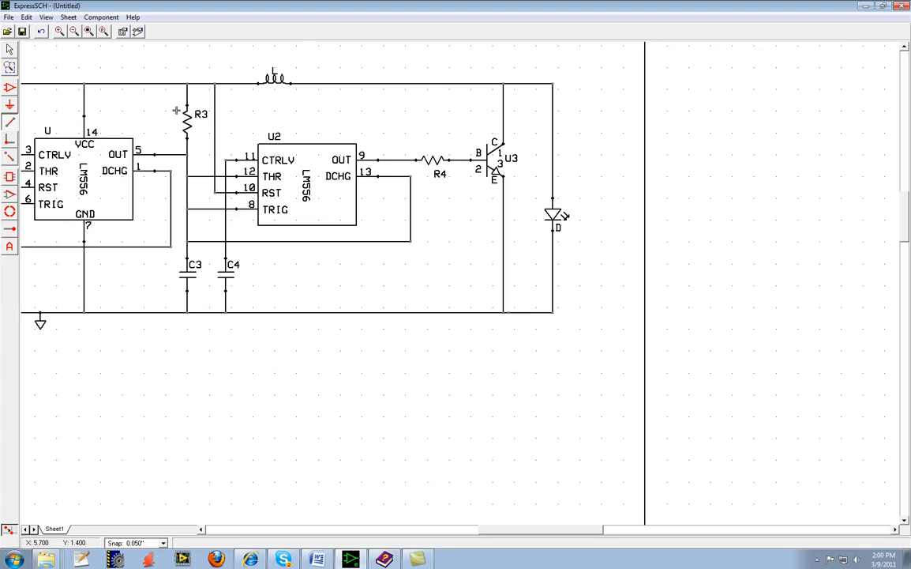
Check the schematic for netlist errors and save it as My flashlight in the desktop folder Lab9 ExpressPCB Schematic.
{"action": "left_click", "coordinate": [9, 17]}
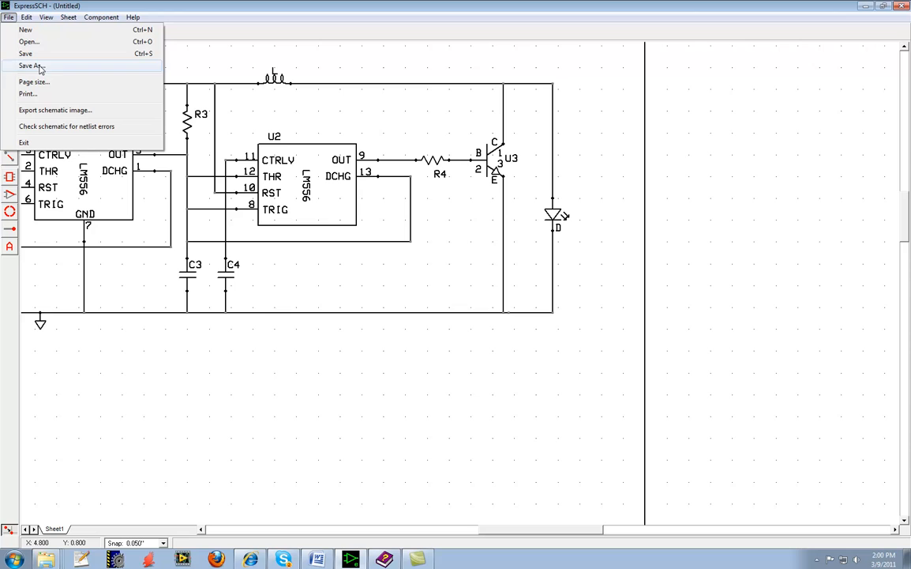
{"action": "left_click", "coordinate": [63, 126]}
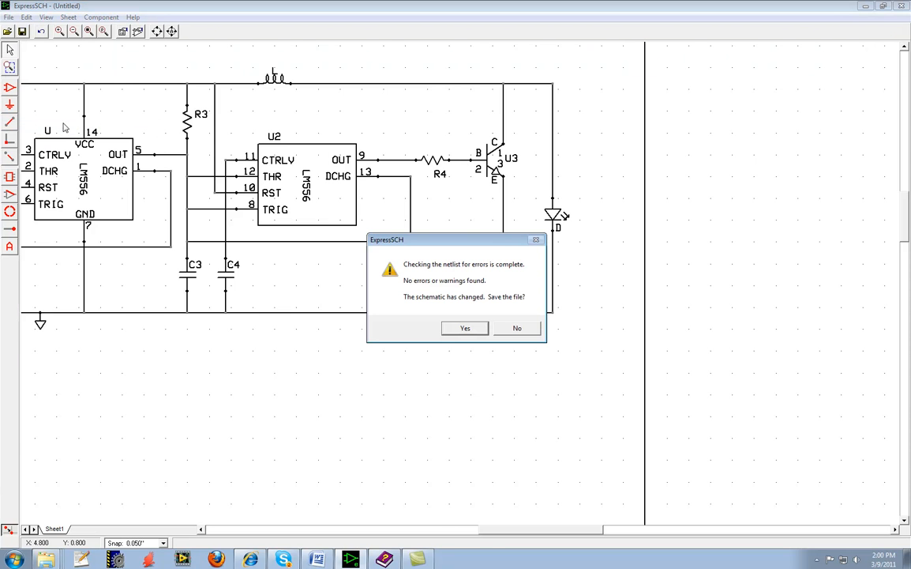
{"action": "left_click", "coordinate": [469, 331]}
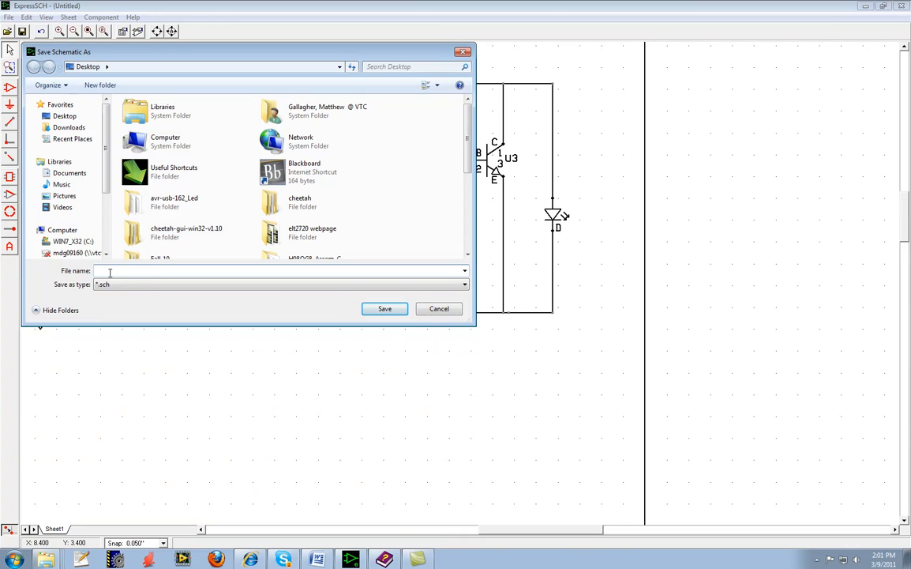
{"action": "type", "text": "My"}
{"action": "left_click", "coordinate": [468, 255]}
{"action": "left_click", "coordinate": [467, 254]}
{"action": "left_click", "coordinate": [467, 255]}
{"action": "left_click", "coordinate": [467, 255]}
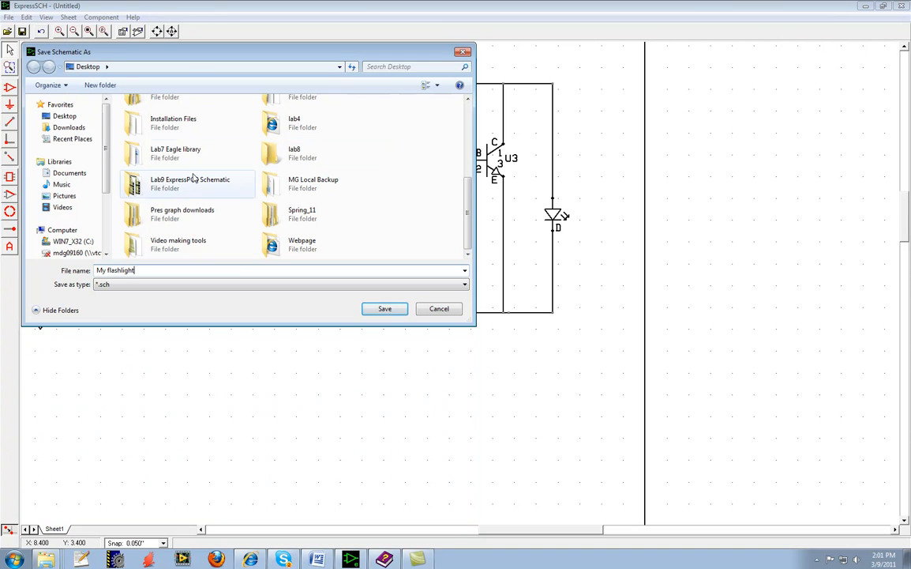
{"action": "double_click", "coordinate": [146, 186]}
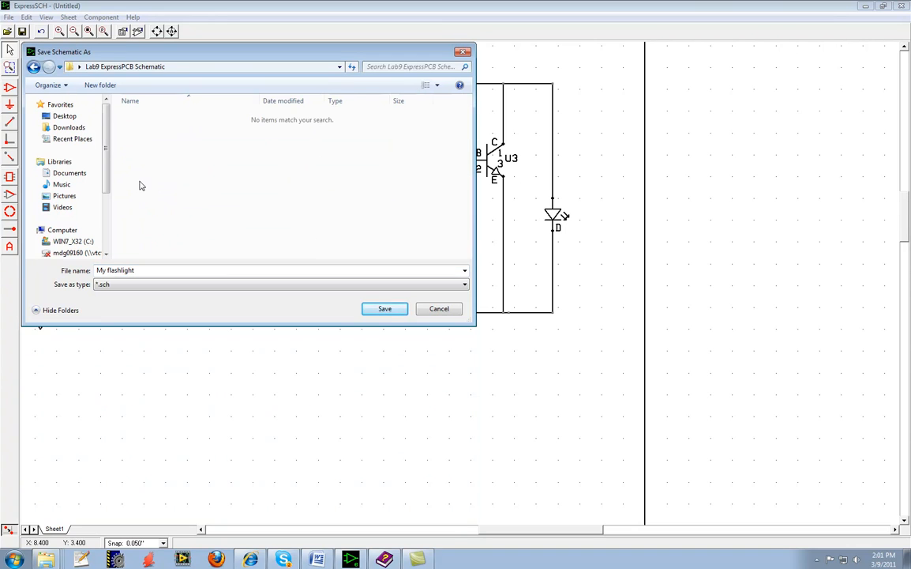
{"action": "left_click", "coordinate": [385, 309]}
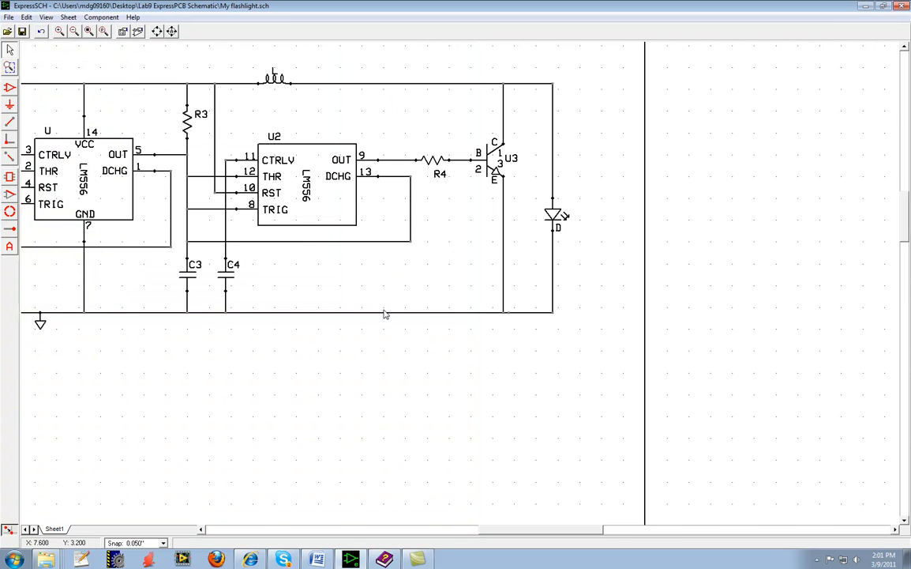
{"action": "scroll", "coordinate": [385, 313], "scroll_direction": "down", "scroll_amount": 3}
{"action": "scroll", "coordinate": [386, 318], "scroll_direction": "up", "scroll_amount": 1}
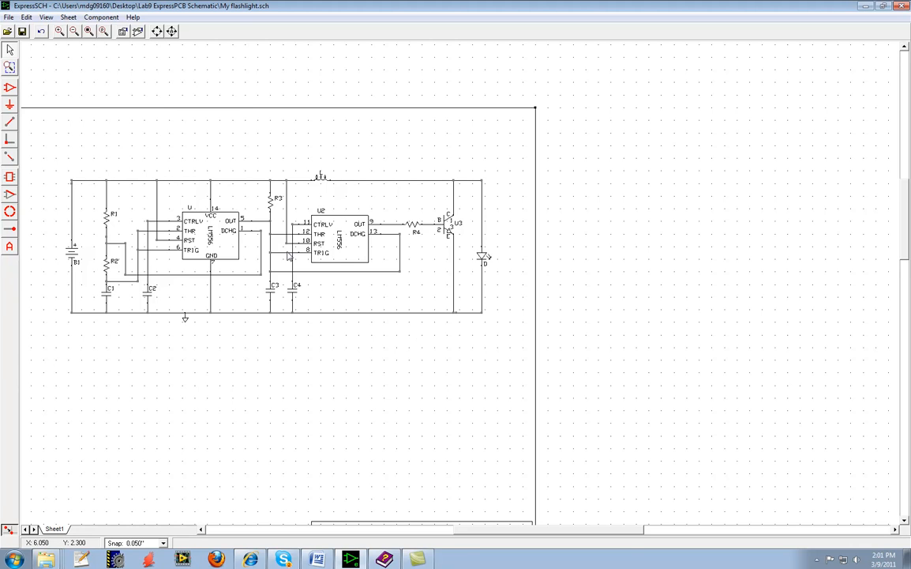
{"action": "scroll", "coordinate": [290, 255], "scroll_direction": "up", "scroll_amount": 1}
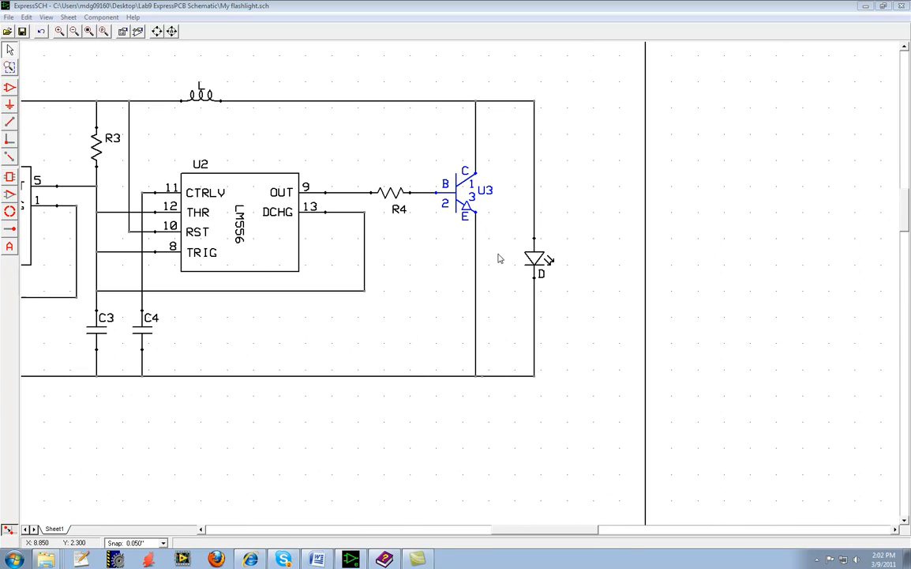
{"action": "scroll", "coordinate": [588, 152], "scroll_direction": "down", "scroll_amount": 1}
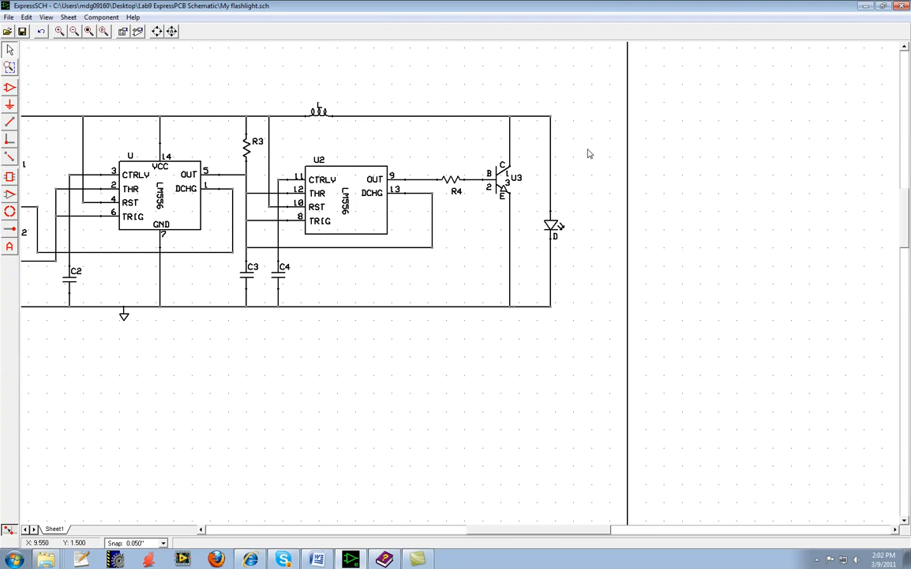
Save transistor U3 as a custom component named npn_3904.
{"action": "scroll", "coordinate": [477, 166], "scroll_direction": "up", "scroll_amount": 1}
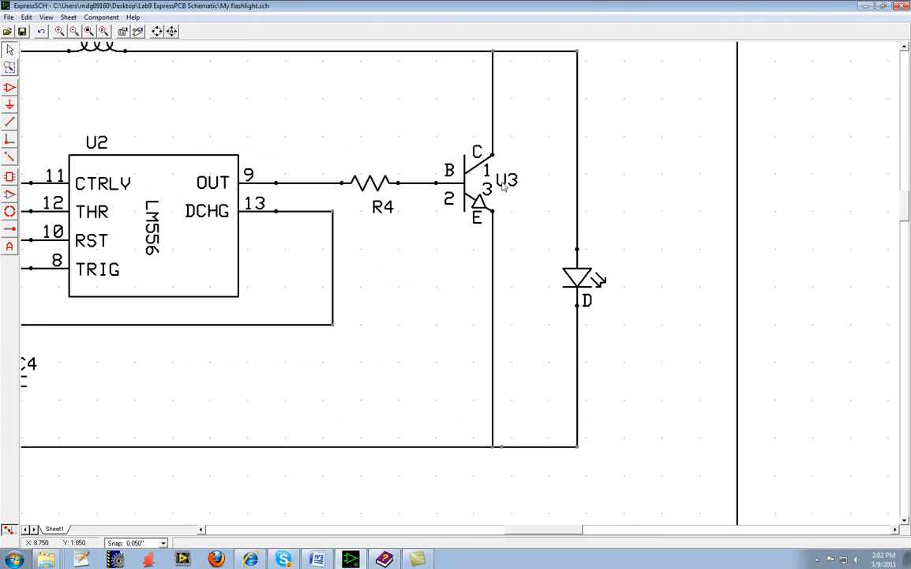
{"action": "scroll", "coordinate": [490, 187], "scroll_direction": "up", "scroll_amount": 1}
{"action": "left_click", "coordinate": [465, 186]}
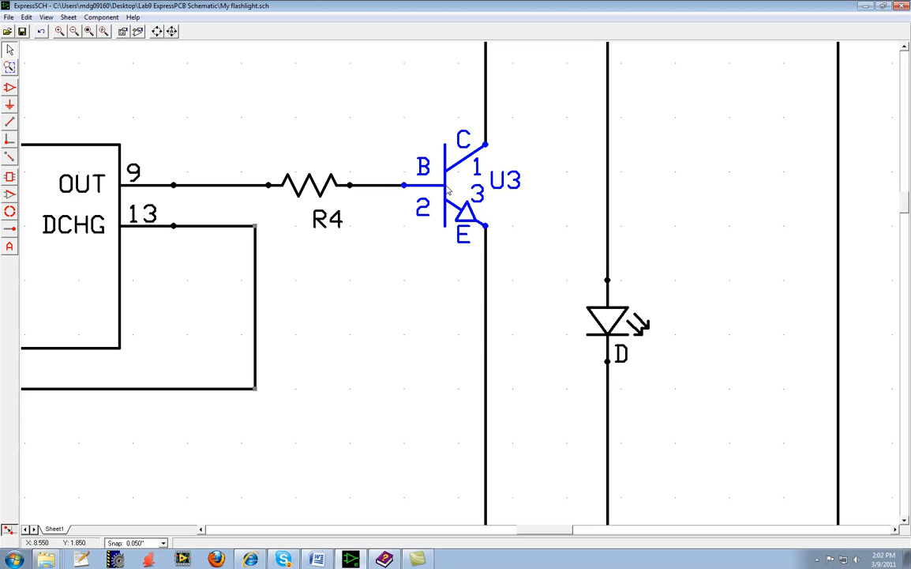
{"action": "left_click", "coordinate": [514, 195]}
{"action": "left_click", "coordinate": [443, 186]}
{"action": "left_click", "coordinate": [103, 17]}
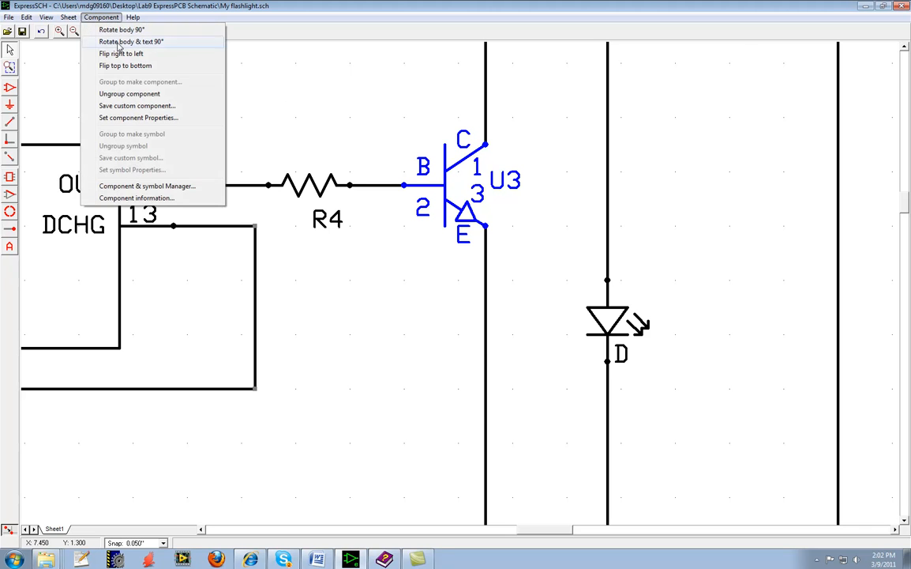
{"action": "left_click", "coordinate": [127, 106]}
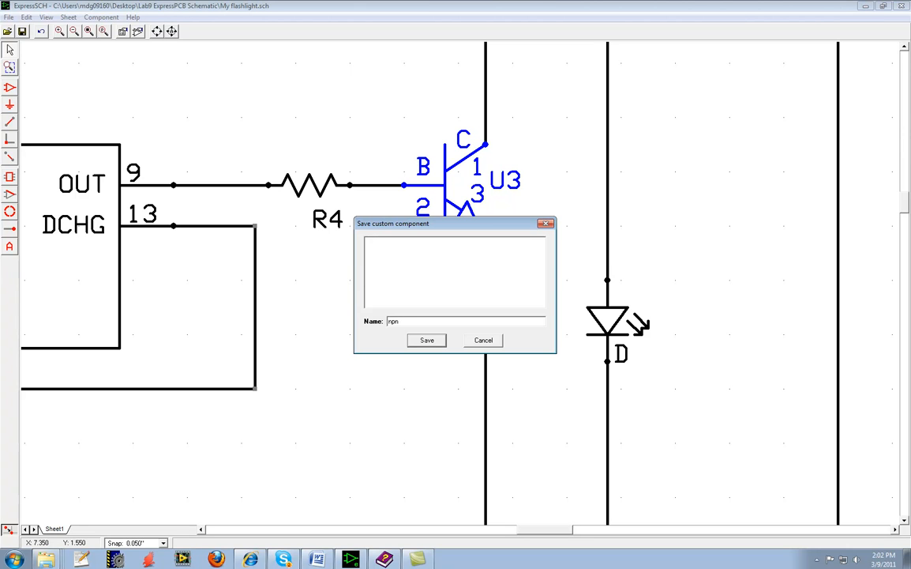
{"action": "type", "text": "npn_3904"}
{"action": "left_click", "coordinate": [427, 340]}
{"action": "left_click", "coordinate": [383, 253]}
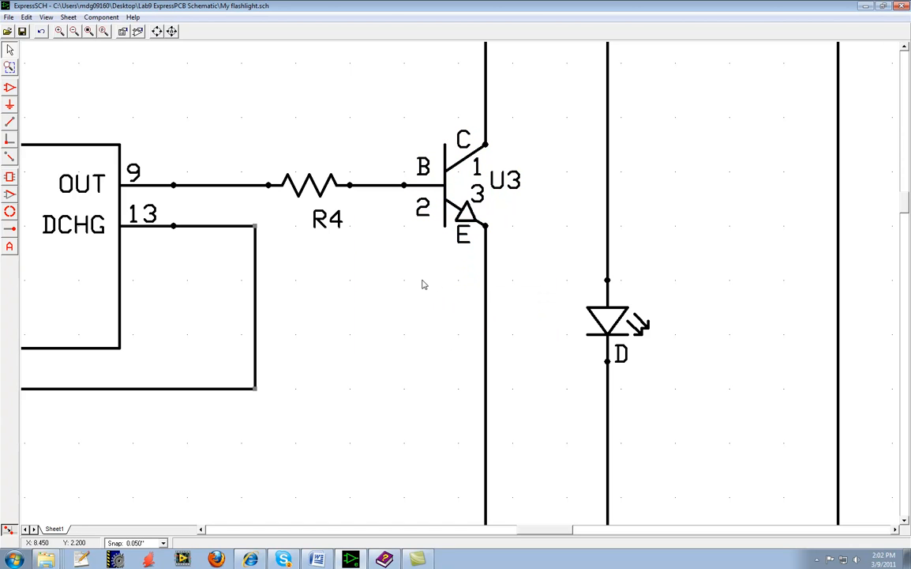
List the custom components in the component and symbol manager to check for npn_3904.
{"action": "left_click", "coordinate": [104, 17]}
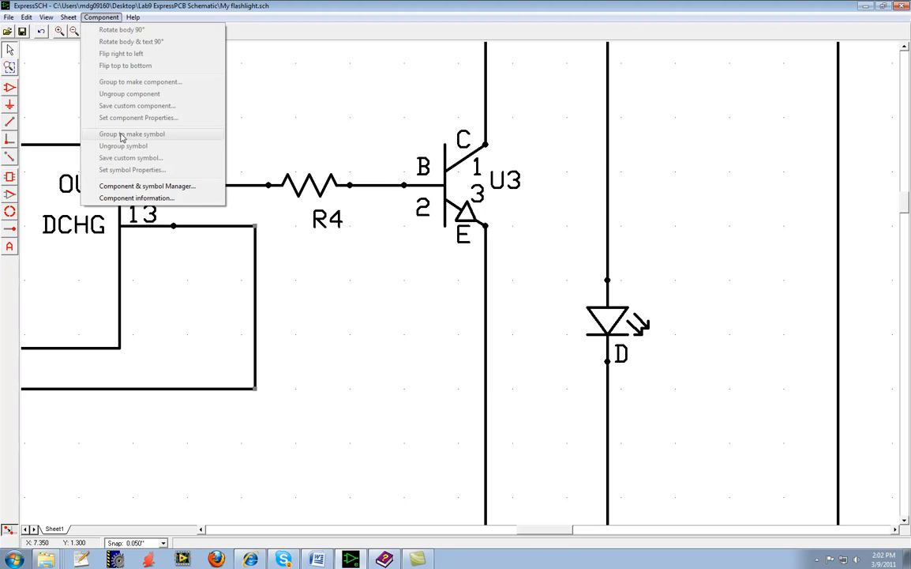
{"action": "left_click", "coordinate": [135, 180]}
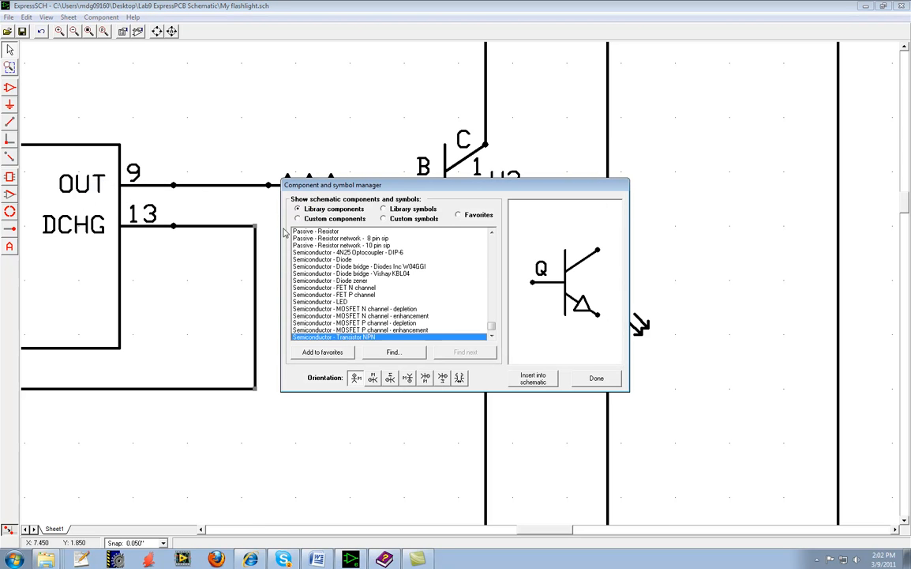
{"action": "left_click", "coordinate": [307, 221]}
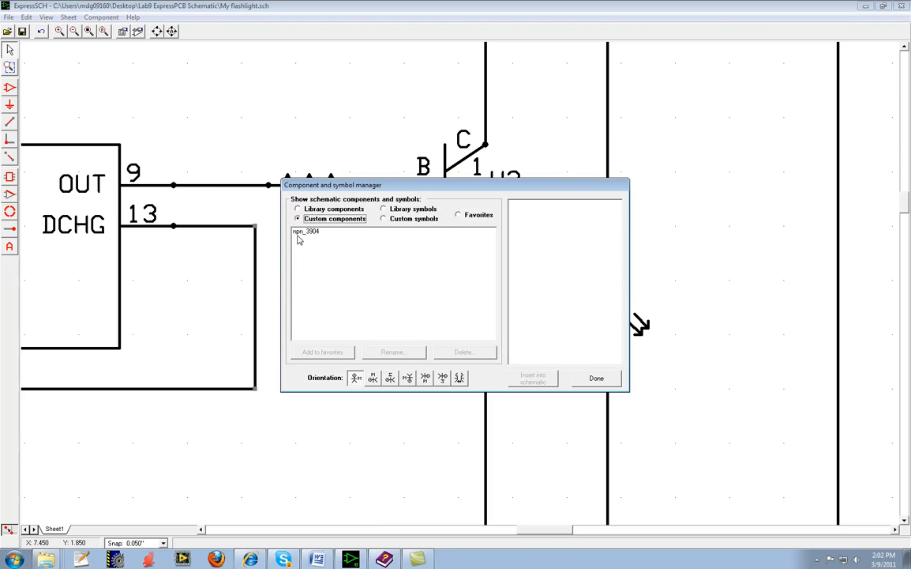
{"action": "left_click_drag", "start_coordinate": [419, 193], "coordinate": [423, 301]}
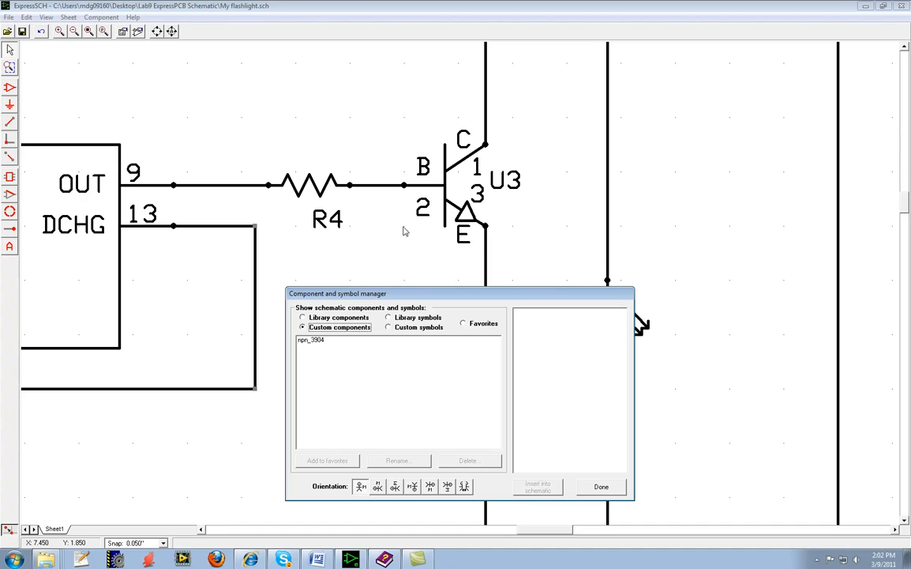
{"action": "left_click", "coordinate": [304, 318]}
{"action": "left_click", "coordinate": [305, 326]}
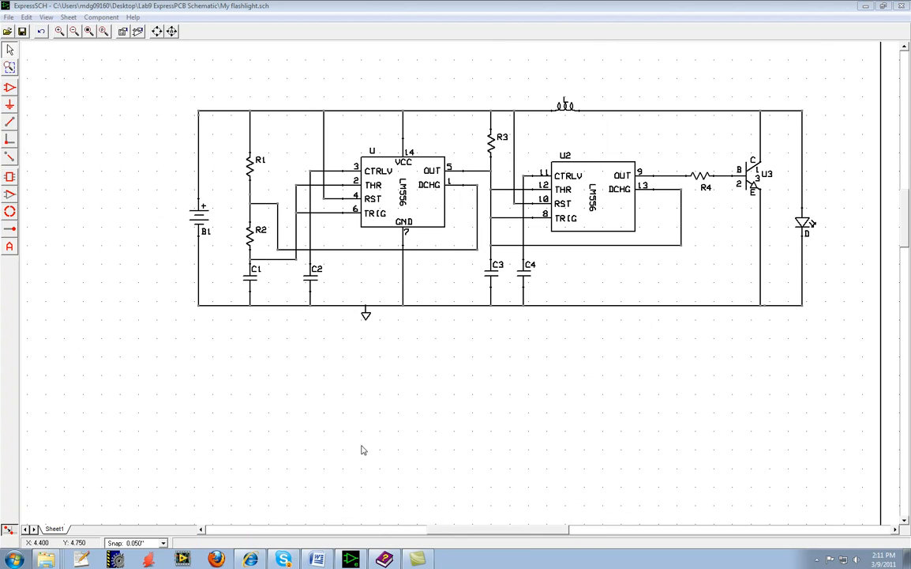
Switch to Word and examine the Two Legged Creature drawing, its pin numbers and pin names in Lab9_ExpressPCB_schematic.
{"action": "scroll", "coordinate": [407, 384], "scroll_direction": "down", "scroll_amount": 3}
{"action": "scroll", "coordinate": [408, 384], "scroll_direction": "up", "scroll_amount": 2}
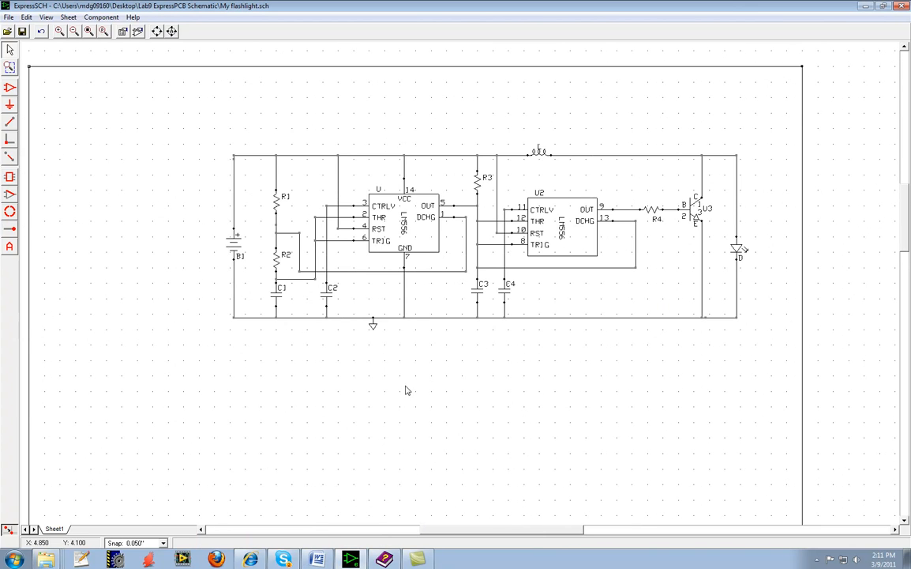
{"action": "key", "text": "alt+Tab"}
{"action": "scroll", "coordinate": [329, 402], "scroll_direction": "down", "scroll_amount": 3}
{"action": "scroll", "coordinate": [331, 403], "scroll_direction": "up", "scroll_amount": 4}
{"action": "scroll", "coordinate": [330, 404], "scroll_direction": "up", "scroll_amount": 15}
{"action": "scroll", "coordinate": [333, 400], "scroll_direction": "down", "scroll_amount": 15}
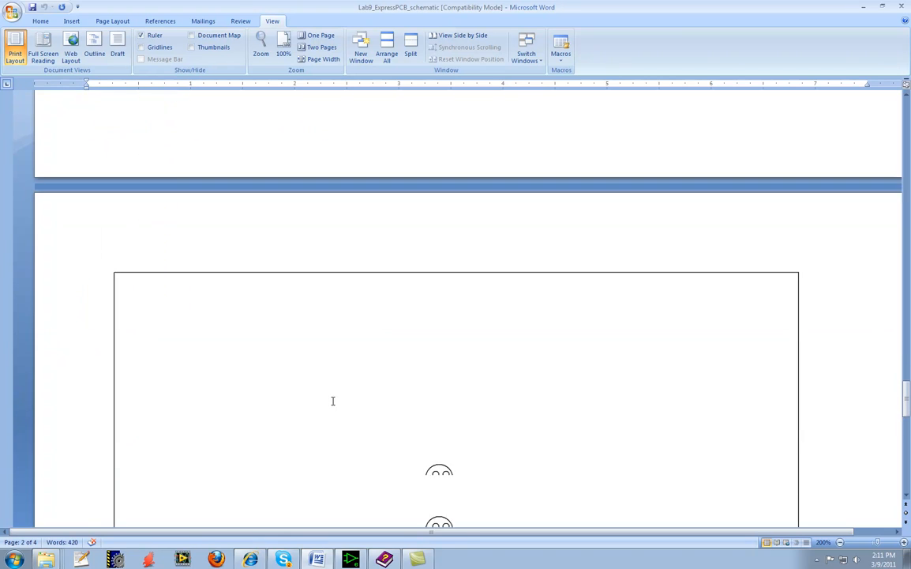
{"action": "scroll", "coordinate": [332, 401], "scroll_direction": "down", "scroll_amount": 4}
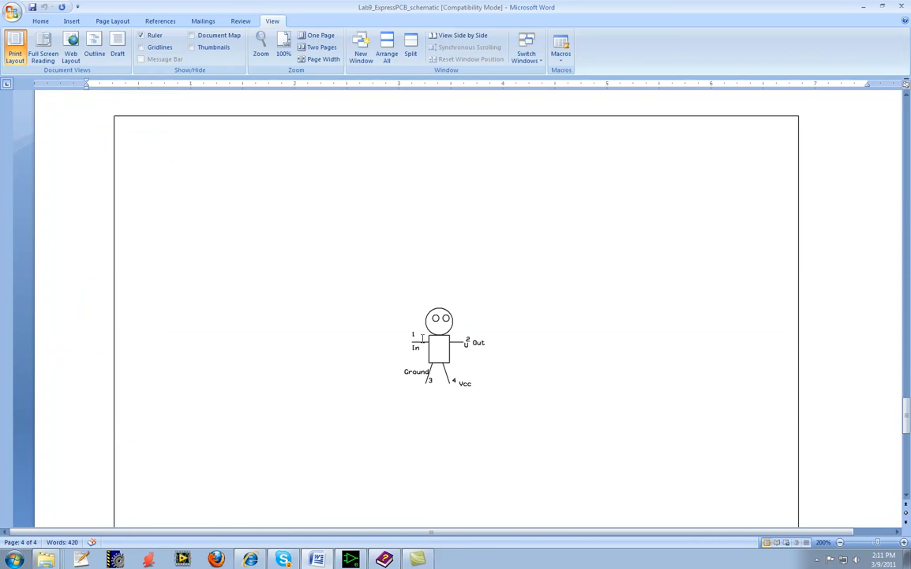
{"action": "scroll", "coordinate": [455, 328], "scroll_direction": "down", "scroll_amount": 2}
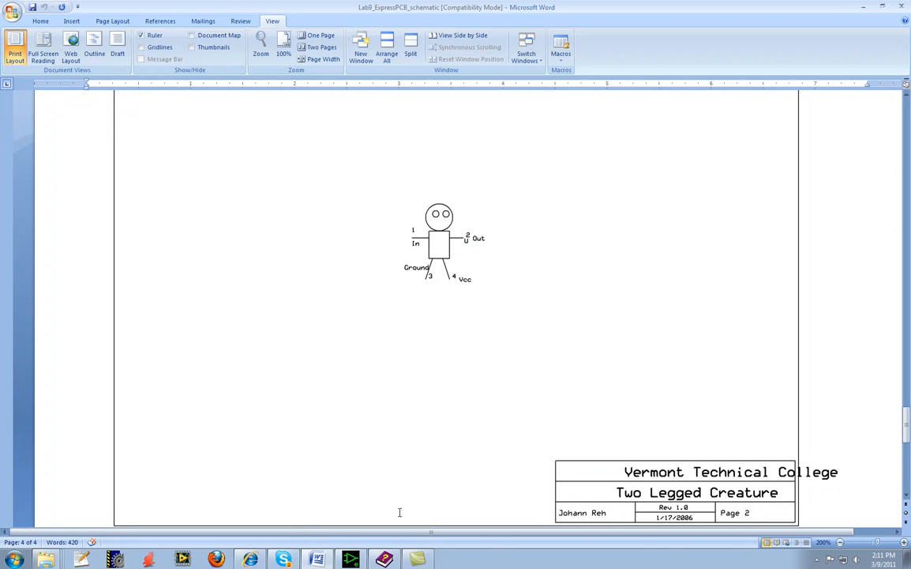
Switch to ExpressSCH and place four component pins in the blank area below the circuit, two for the arms and two for the legs.
{"action": "left_click", "coordinate": [351, 559]}
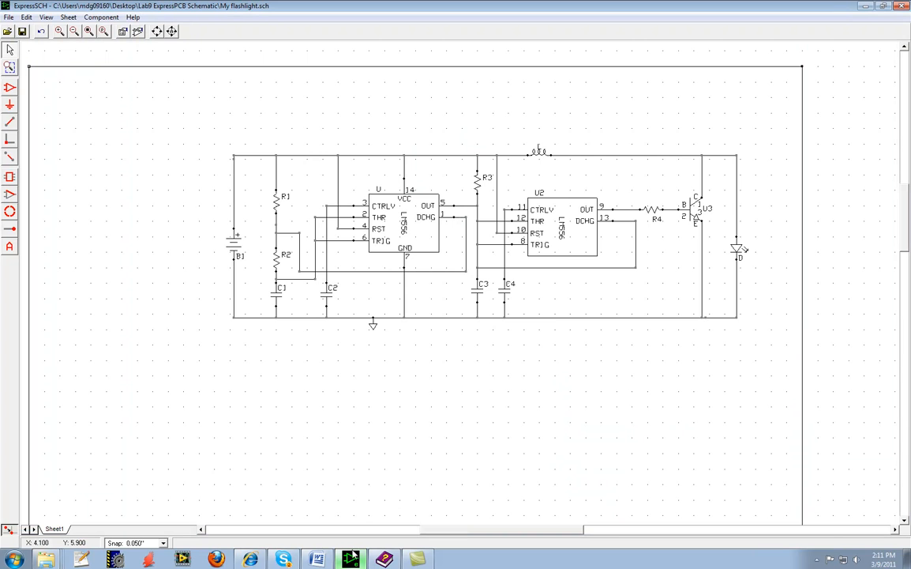
{"action": "scroll", "coordinate": [360, 360], "scroll_direction": "down", "scroll_amount": 1}
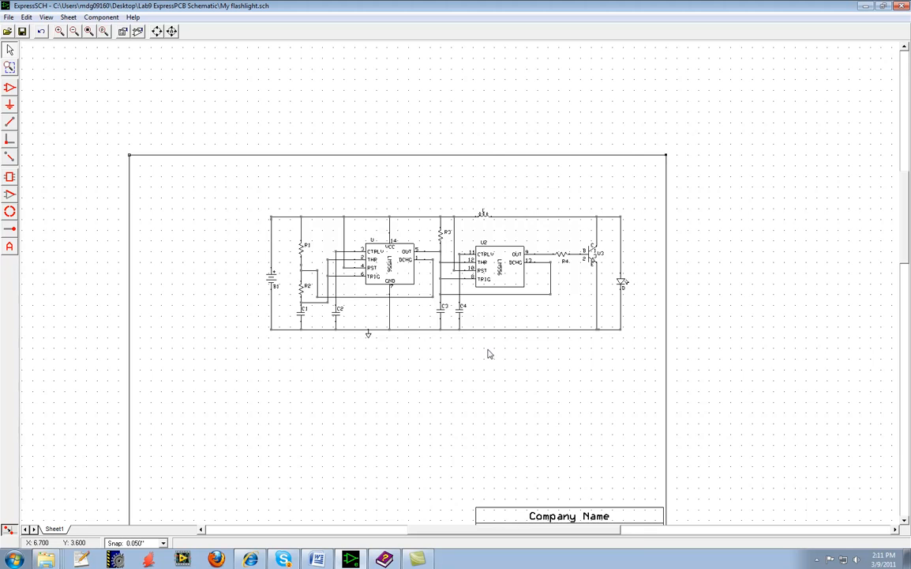
{"action": "scroll", "coordinate": [487, 354], "scroll_direction": "down", "scroll_amount": 1}
{"action": "scroll", "coordinate": [487, 354], "scroll_direction": "up", "scroll_amount": 2}
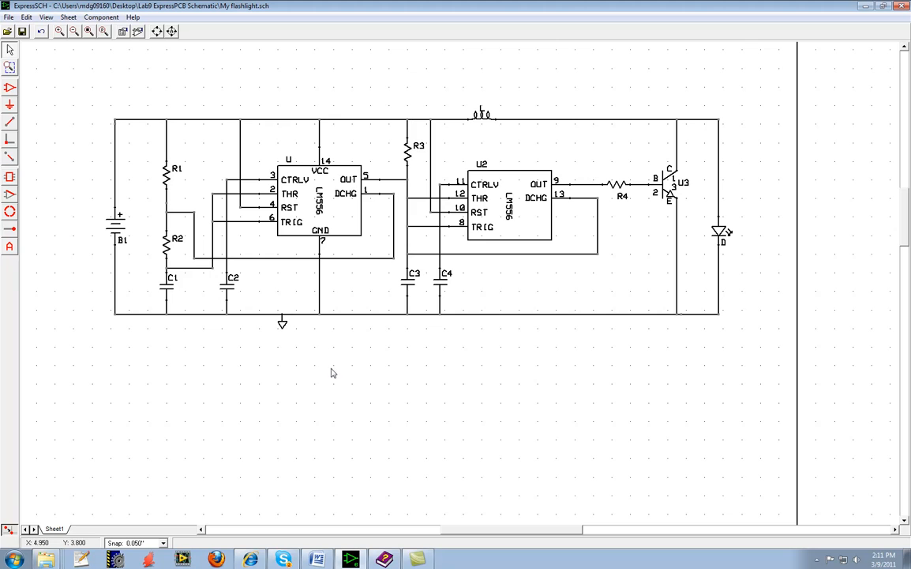
{"action": "scroll", "coordinate": [332, 384], "scroll_direction": "down", "scroll_amount": 1}
{"action": "scroll", "coordinate": [332, 384], "scroll_direction": "up", "scroll_amount": 2}
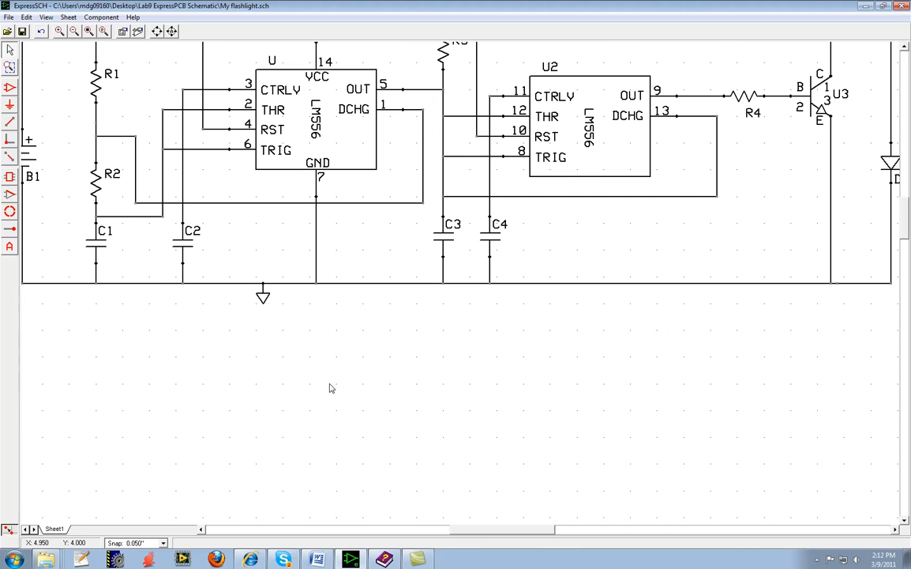
{"action": "scroll", "coordinate": [491, 366], "scroll_direction": "down", "scroll_amount": 5}
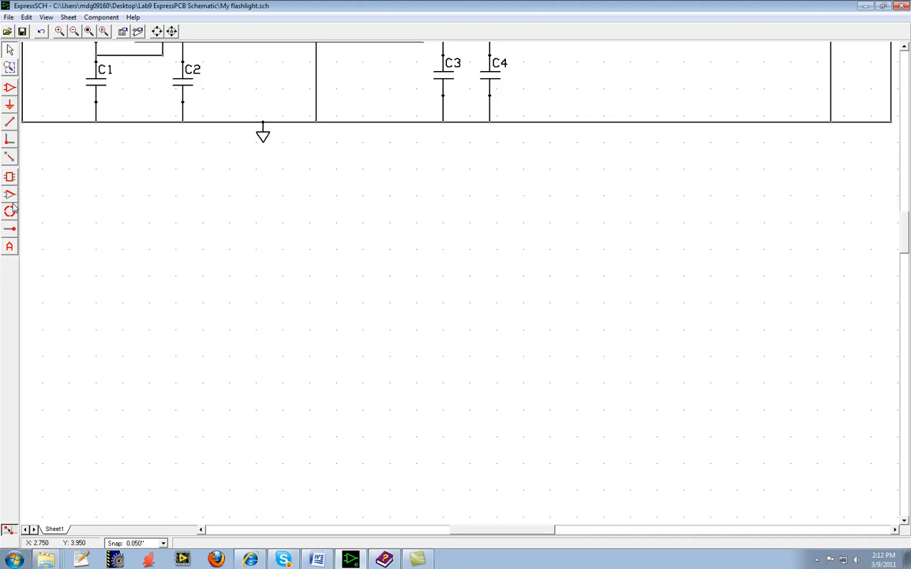
{"action": "left_click", "coordinate": [10, 232]}
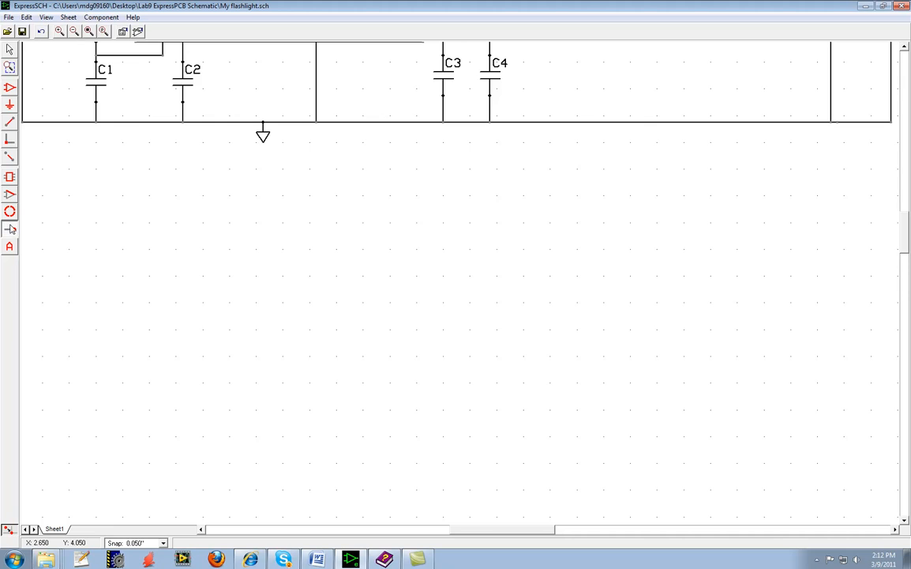
{"action": "left_click", "coordinate": [176, 276]}
{"action": "left_click", "coordinate": [336, 276]}
{"action": "left_click", "coordinate": [209, 383]}
Draw a rectangular body between the four pins and a horizontal component line joining its left side to the left arm pin.
{"action": "left_click", "coordinate": [8, 180]}
{"action": "left_click_drag", "start_coordinate": [237, 255], "coordinate": [283, 328]}
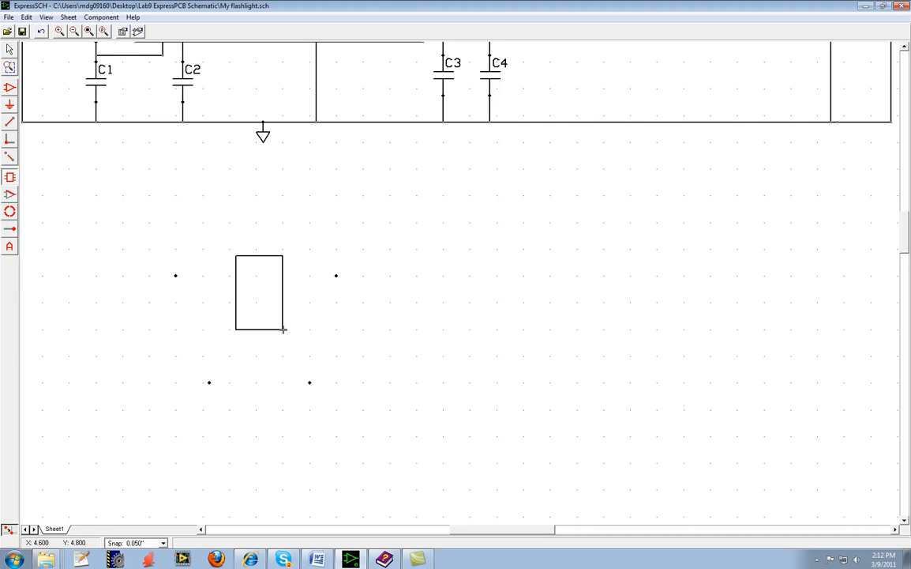
{"action": "left_click", "coordinate": [10, 195]}
{"action": "left_click", "coordinate": [235, 275]}
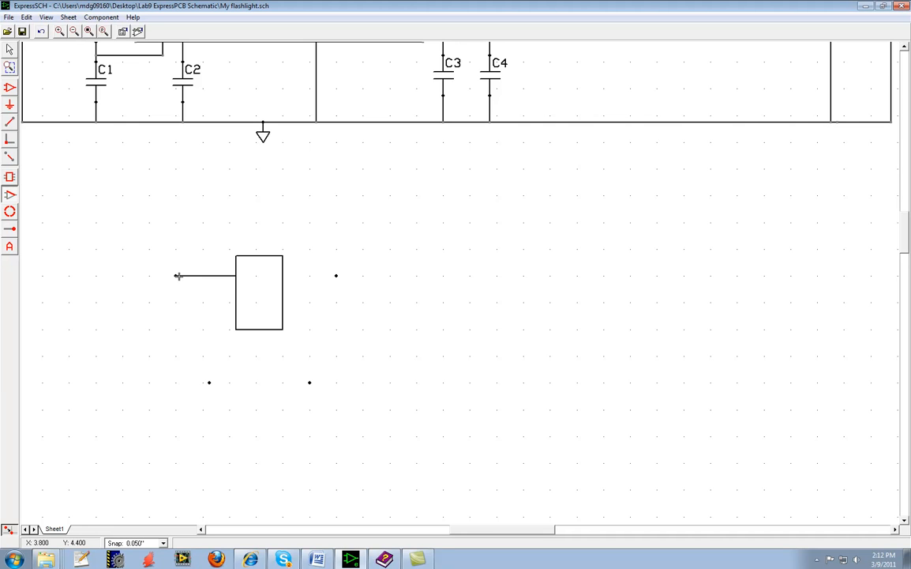
{"action": "left_click", "coordinate": [176, 276]}
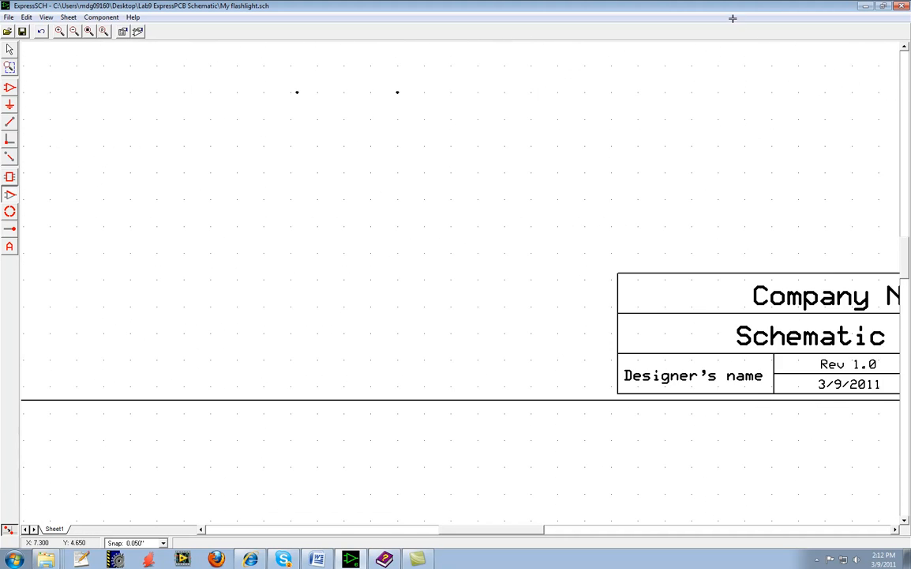
{"action": "right_click", "coordinate": [281, 199]}
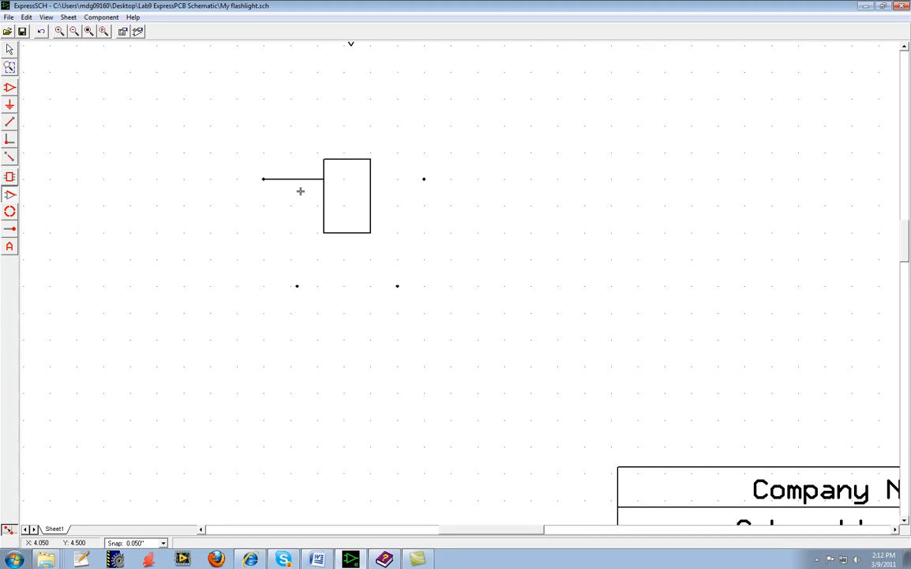
{"action": "left_click", "coordinate": [11, 196]}
{"action": "left_click", "coordinate": [10, 122]}
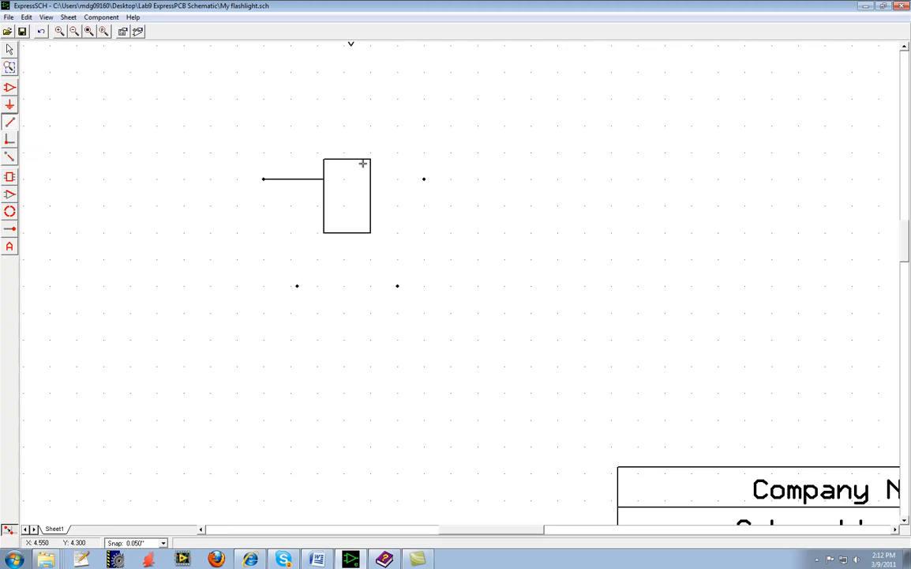
{"action": "left_click", "coordinate": [370, 179]}
{"action": "left_click", "coordinate": [423, 180]}
{"action": "key", "text": "Escape"}
Draw component lines from the body to the right arm pin and from its lower edge to both leg pins.
{"action": "left_click", "coordinate": [10, 194]}
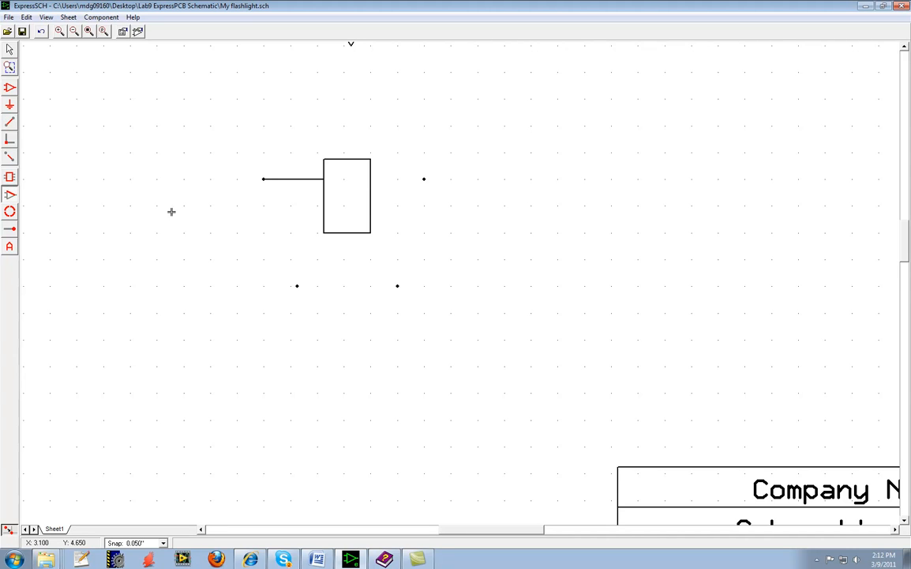
{"action": "left_click", "coordinate": [369, 179]}
{"action": "left_click", "coordinate": [365, 233]}
{"action": "left_click", "coordinate": [398, 285]}
{"action": "left_click", "coordinate": [329, 232]}
{"action": "left_click", "coordinate": [303, 286]}
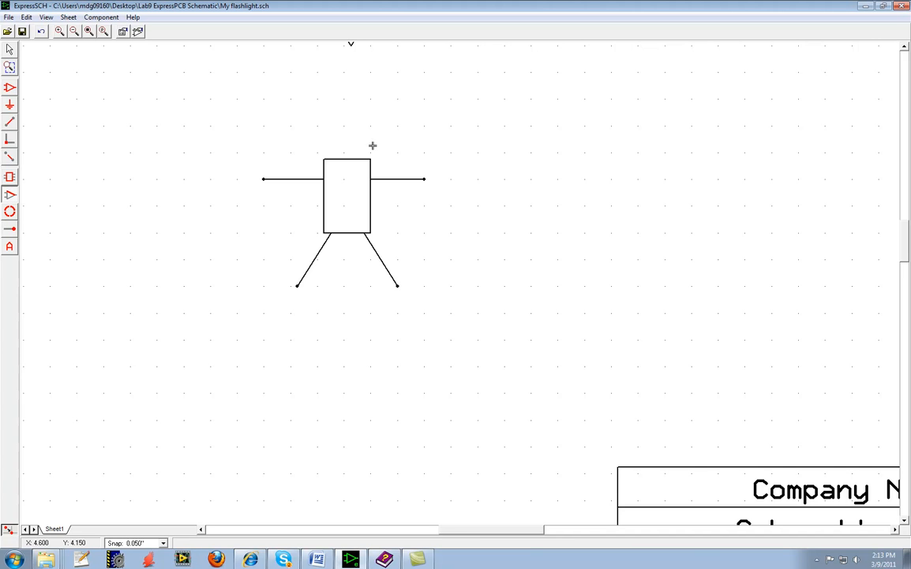
Give the left arm's pin the number 1 and the name VCC, and place the name just below the arm.
{"action": "scroll", "coordinate": [336, 143], "scroll_direction": "down", "scroll_amount": 1}
{"action": "scroll", "coordinate": [333, 144], "scroll_direction": "up", "scroll_amount": 2}
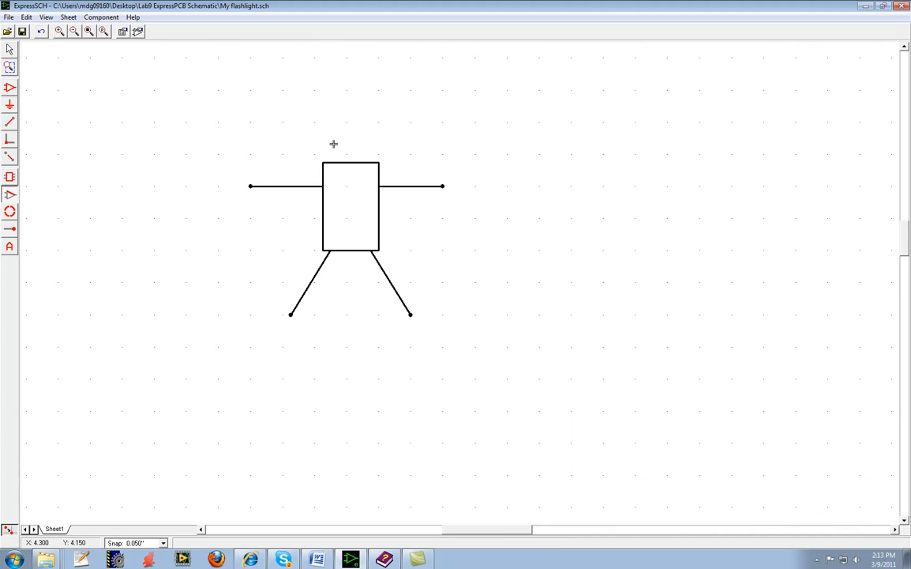
{"action": "scroll", "coordinate": [333, 143], "scroll_direction": "up", "scroll_amount": 1}
{"action": "scroll", "coordinate": [333, 143], "scroll_direction": "up", "scroll_amount": 1}
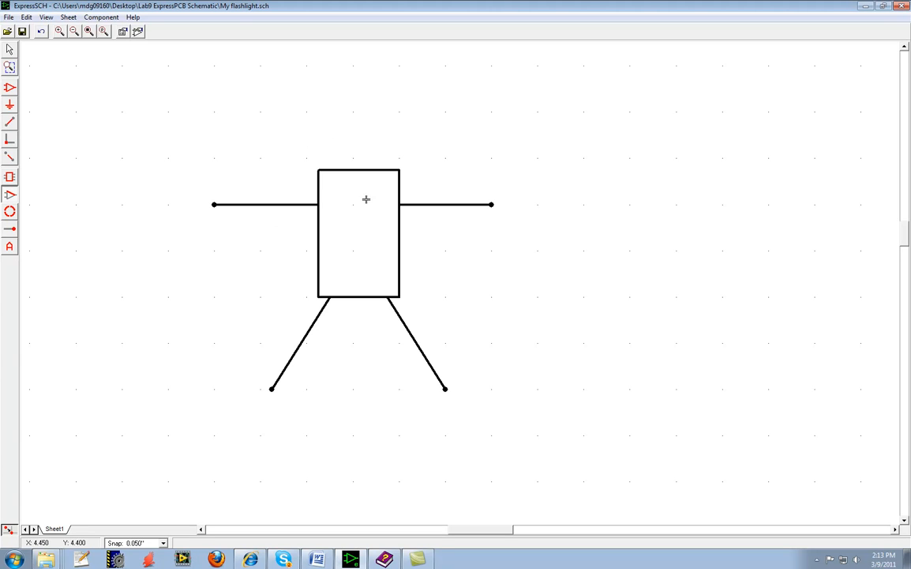
{"action": "left_click", "coordinate": [10, 50]}
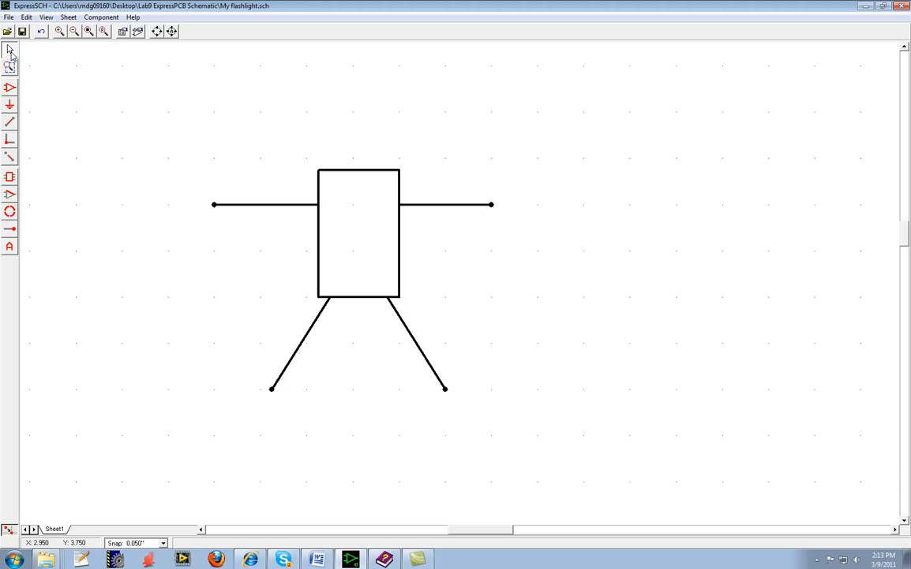
{"action": "double_click", "coordinate": [214, 207]}
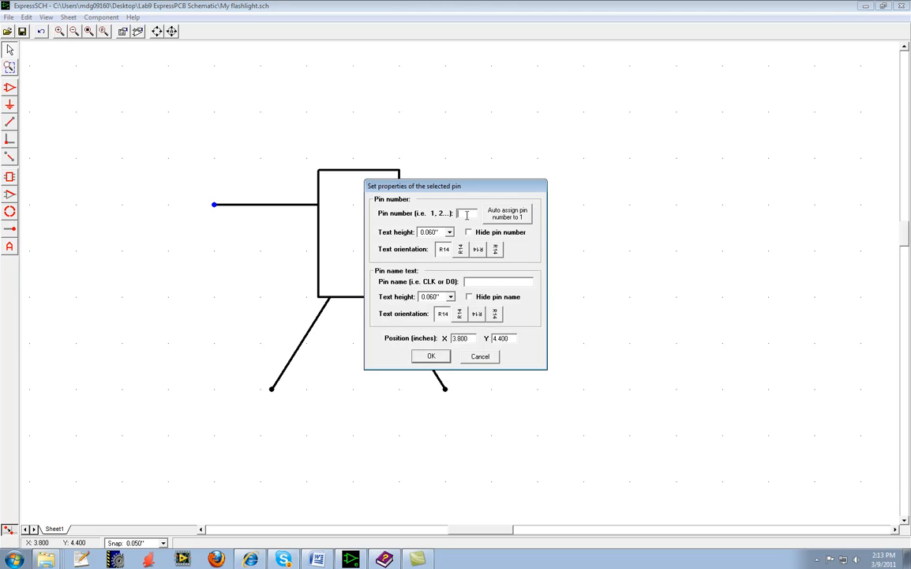
{"action": "type", "text": "VCC"}
{"action": "left_click", "coordinate": [438, 357]}
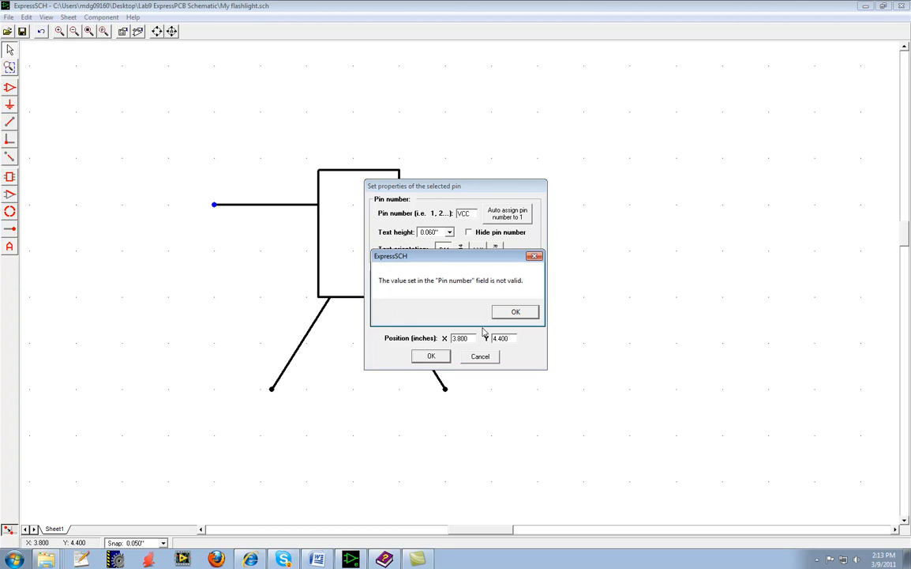
{"action": "left_click", "coordinate": [514, 313]}
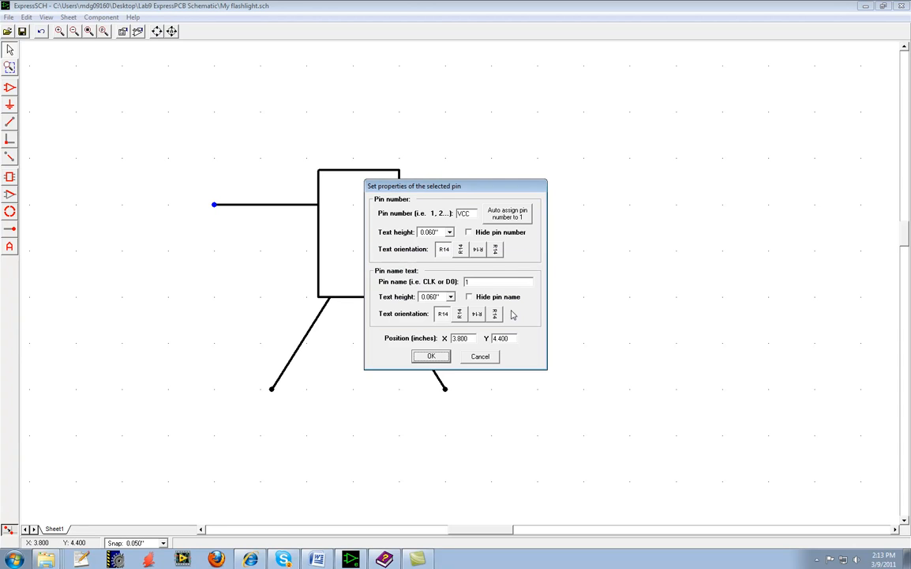
{"action": "double_click", "coordinate": [472, 214]}
{"action": "type", "text": "1"}
{"action": "key", "text": "Tab"}
{"action": "left_click", "coordinate": [431, 356]}
{"action": "left_click_drag", "start_coordinate": [269, 216], "coordinate": [260, 229]}
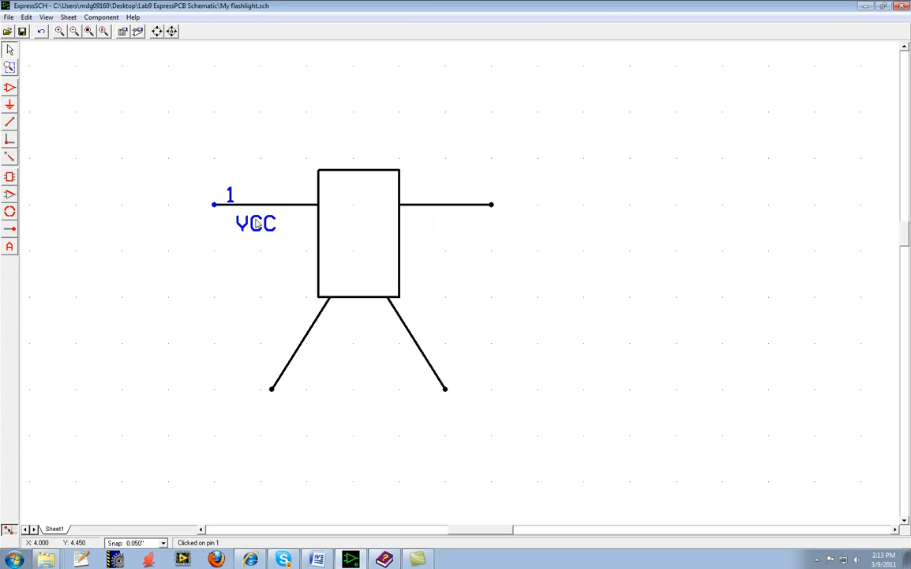
Centre the number 1 above the left arm, and give the right arm's pin number 2 and name gnd, placed above and below its line.
{"action": "left_click_drag", "start_coordinate": [231, 195], "coordinate": [253, 188]}
{"action": "left_click", "coordinate": [253, 192]}
{"action": "double_click", "coordinate": [493, 207]}
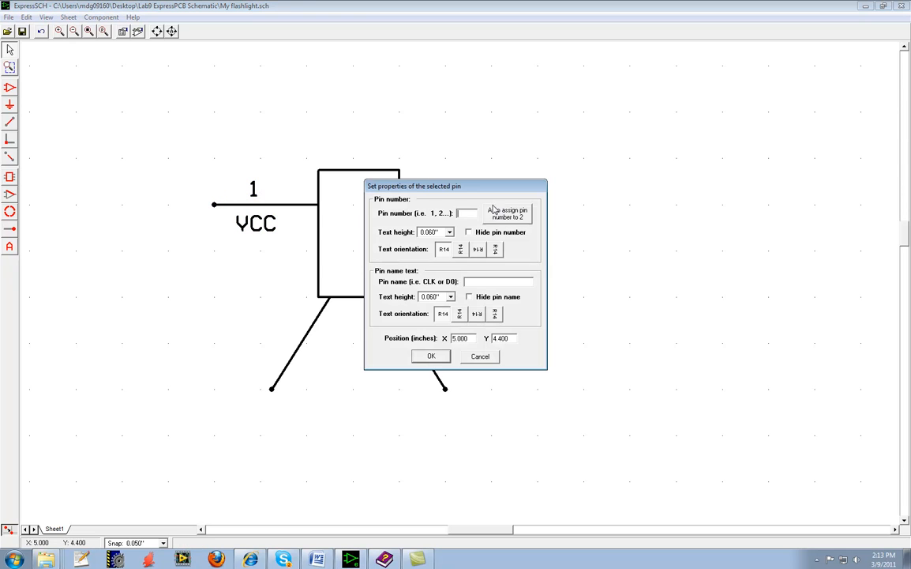
{"action": "left_click", "coordinate": [466, 214]}
{"action": "type", "text": "2"}
{"action": "left_click", "coordinate": [427, 357]}
{"action": "left_click_drag", "start_coordinate": [535, 214], "coordinate": [442, 231]}
{"action": "left_click_drag", "start_coordinate": [510, 200], "coordinate": [454, 194]}
Give the left leg's pin the number 3 and the name RL, and move both labels up beside the leg.
{"action": "double_click", "coordinate": [272, 387]}
{"action": "type", "text": "3"}
{"action": "key", "text": "Return"}
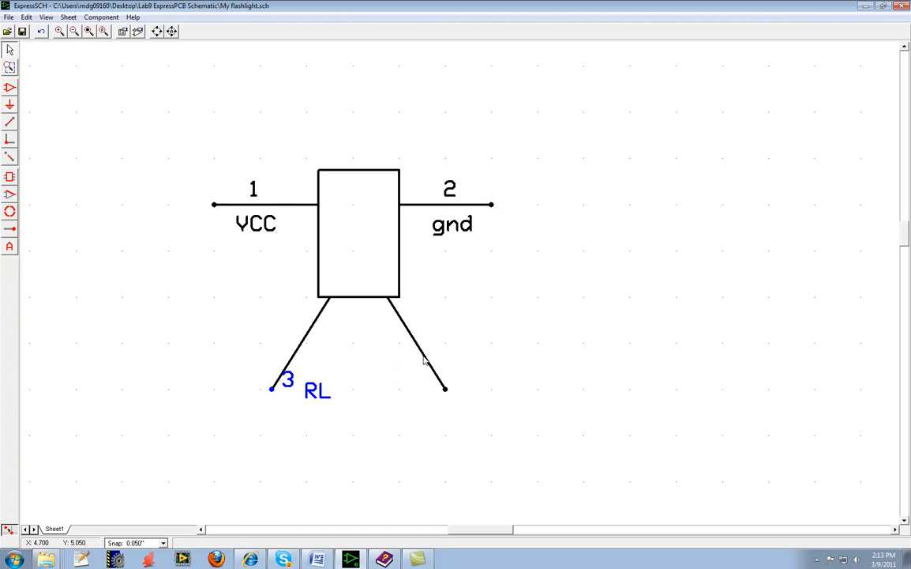
{"action": "left_click_drag", "start_coordinate": [315, 379], "coordinate": [276, 369]}
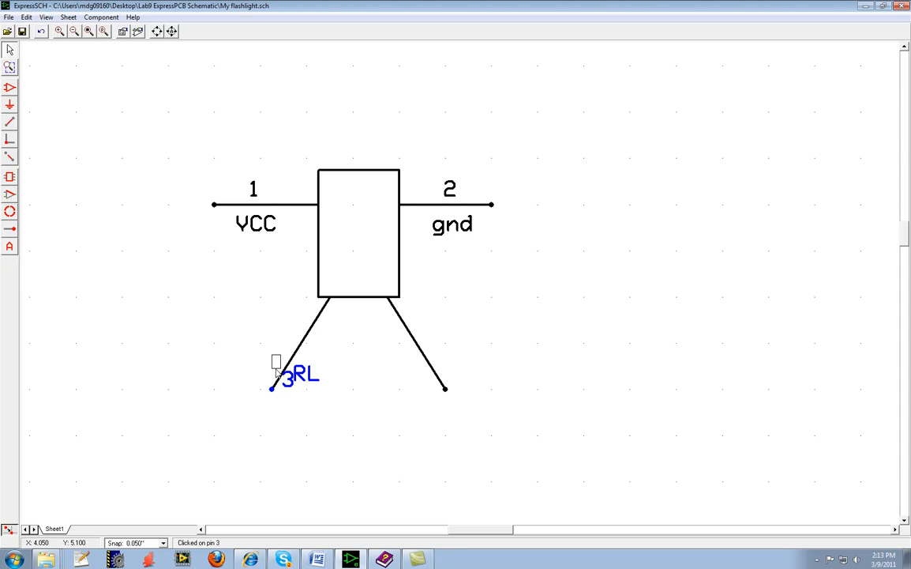
Give the remaining leg's pin the number 4 and the name LL, and place the labels on opposite sides of the leg.
{"action": "double_click", "coordinate": [444, 389]}
{"action": "left_click", "coordinate": [469, 282]}
{"action": "type", "text": "LL"}
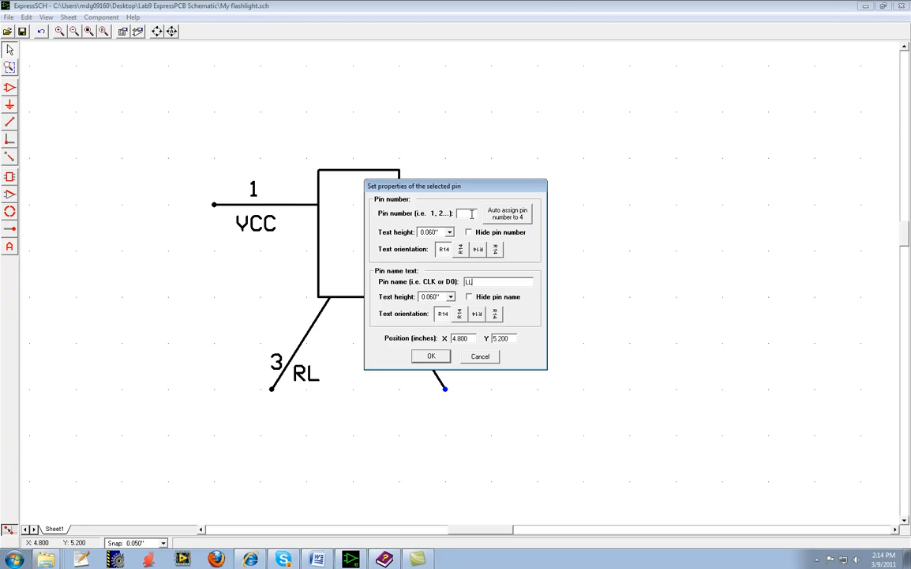
{"action": "left_click", "coordinate": [431, 355]}
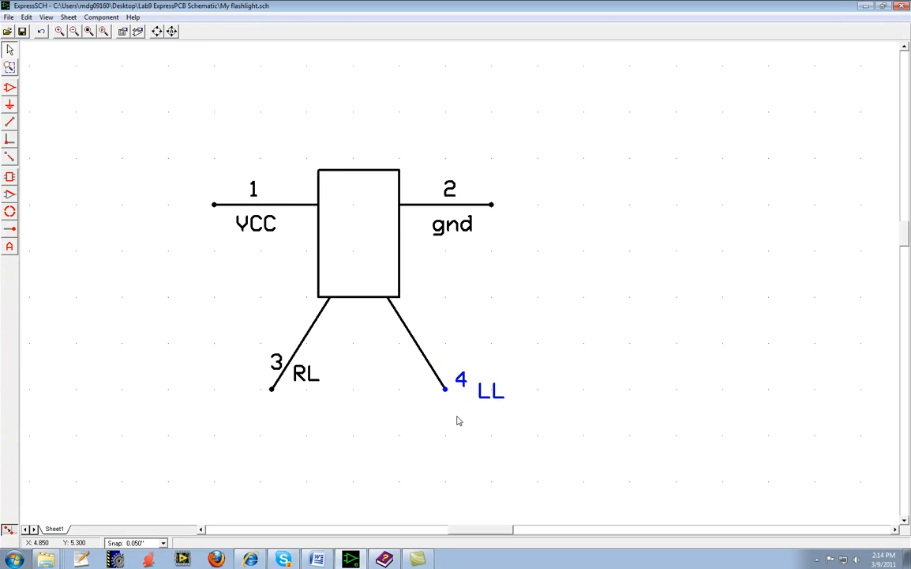
{"action": "left_click", "coordinate": [438, 376]}
{"action": "left_click_drag", "start_coordinate": [442, 380], "coordinate": [407, 380]}
{"action": "left_click_drag", "start_coordinate": [480, 389], "coordinate": [443, 361]}
{"action": "left_click", "coordinate": [463, 303]}
Select the whole creature drawing with its pins and labels and group it into a component, leaving the part ID and name blank.
{"action": "scroll", "coordinate": [553, 265], "scroll_direction": "down", "scroll_amount": 2}
{"action": "scroll", "coordinate": [550, 264], "scroll_direction": "up", "scroll_amount": 2}
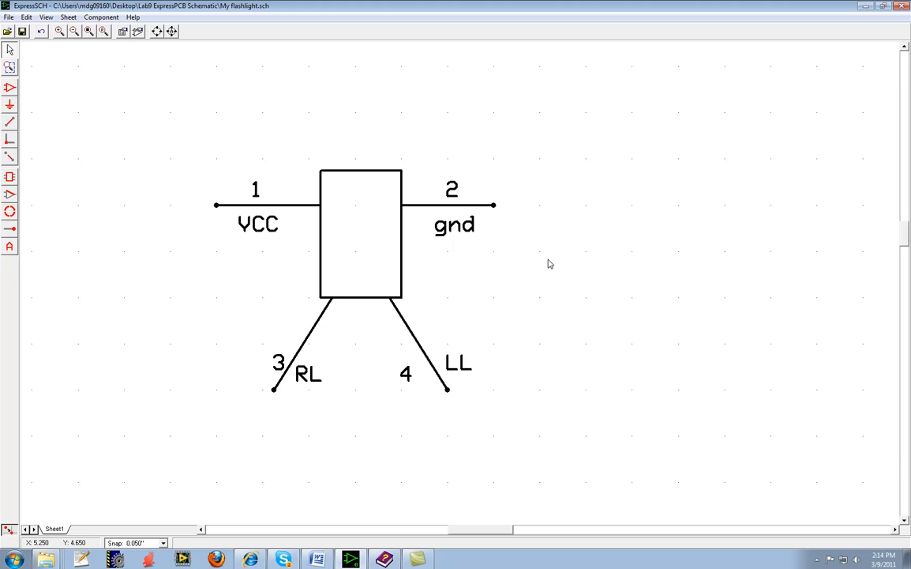
{"action": "left_click_drag", "start_coordinate": [177, 137], "coordinate": [409, 390]}
{"action": "left_click_drag", "start_coordinate": [524, 427], "coordinate": [525, 429]}
{"action": "left_click", "coordinate": [99, 18]}
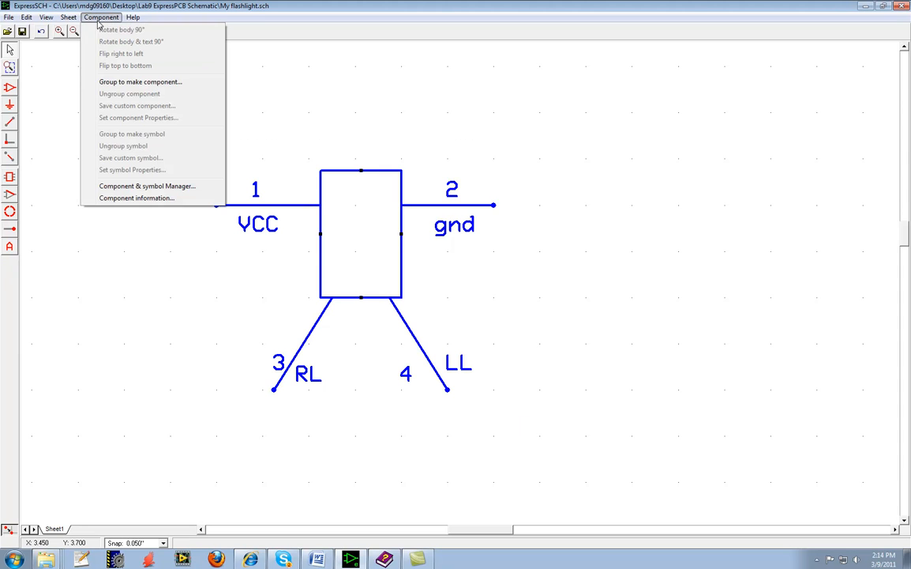
{"action": "left_click", "coordinate": [138, 83]}
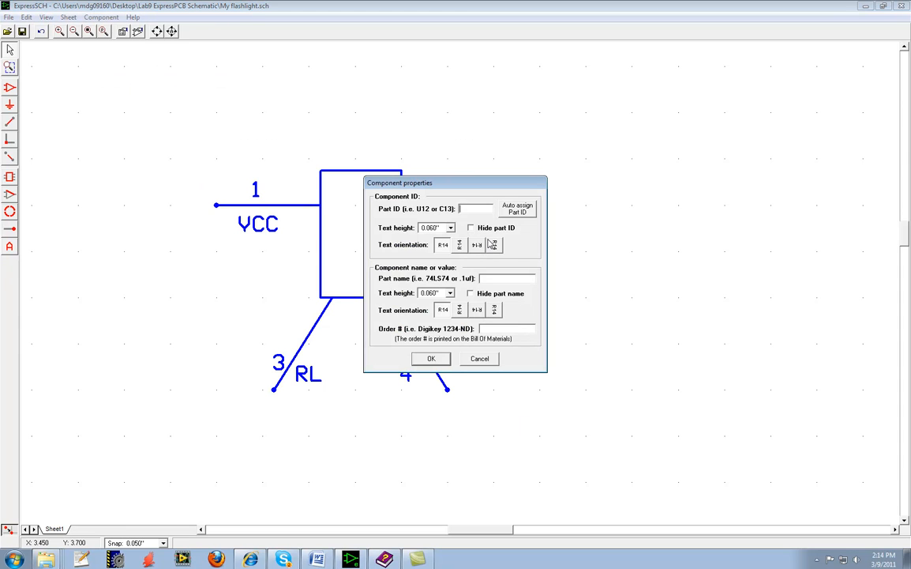
{"action": "left_click", "coordinate": [431, 359]}
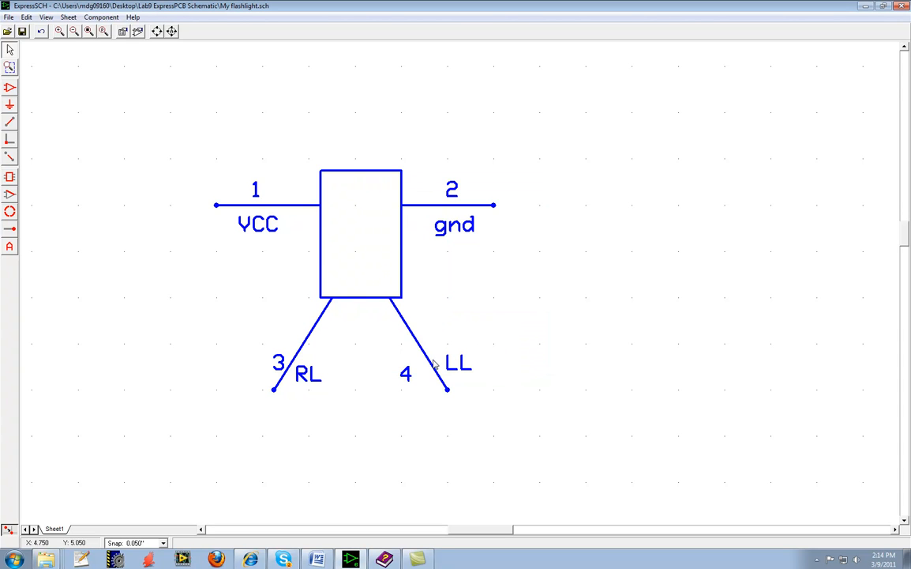
Move the grouped creature component a short distance to the right on the sheet.
{"action": "left_click", "coordinate": [440, 210]}
{"action": "left_click", "coordinate": [402, 302]}
{"action": "left_click_drag", "start_coordinate": [403, 302], "coordinate": [437, 302]}
{"action": "left_click", "coordinate": [541, 309]}
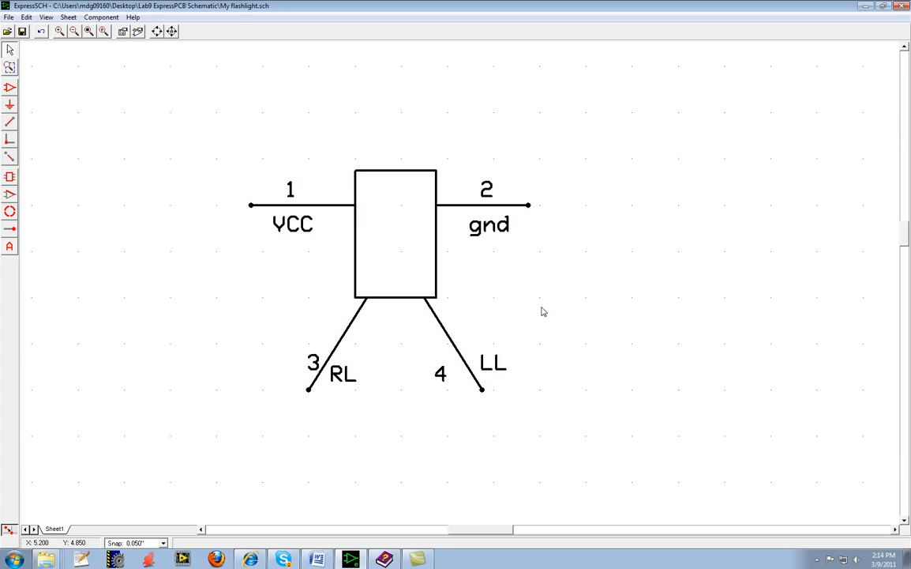
Save the grouped creature as a custom component named "two legge creature".
{"action": "left_click", "coordinate": [101, 16]}
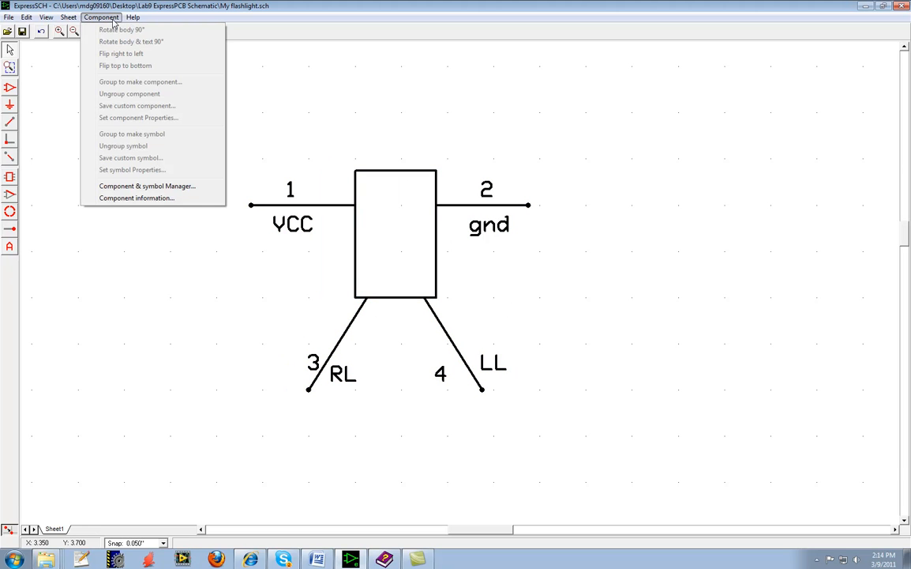
{"action": "left_click", "coordinate": [200, 326]}
{"action": "left_click", "coordinate": [379, 302]}
{"action": "left_click", "coordinate": [102, 16]}
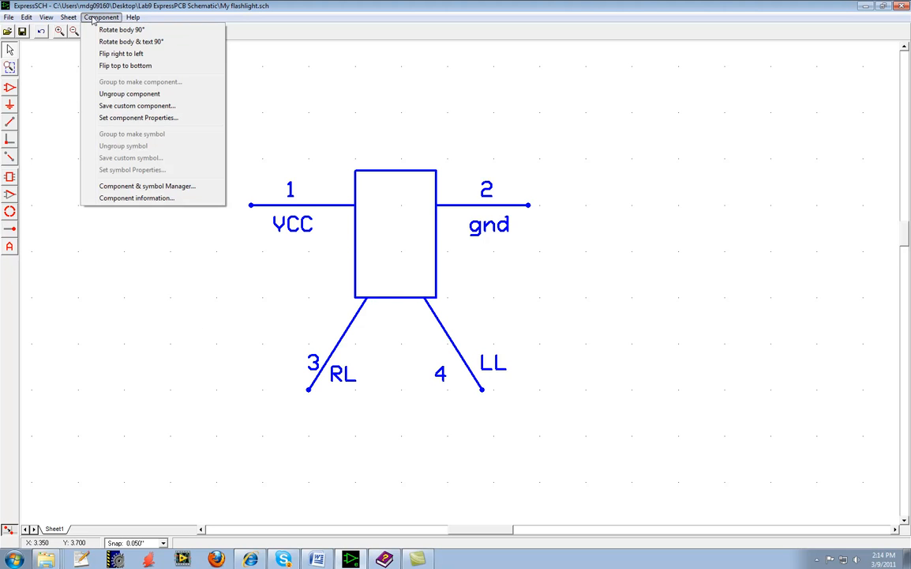
{"action": "left_click", "coordinate": [135, 107]}
{"action": "left_click", "coordinate": [388, 249]}
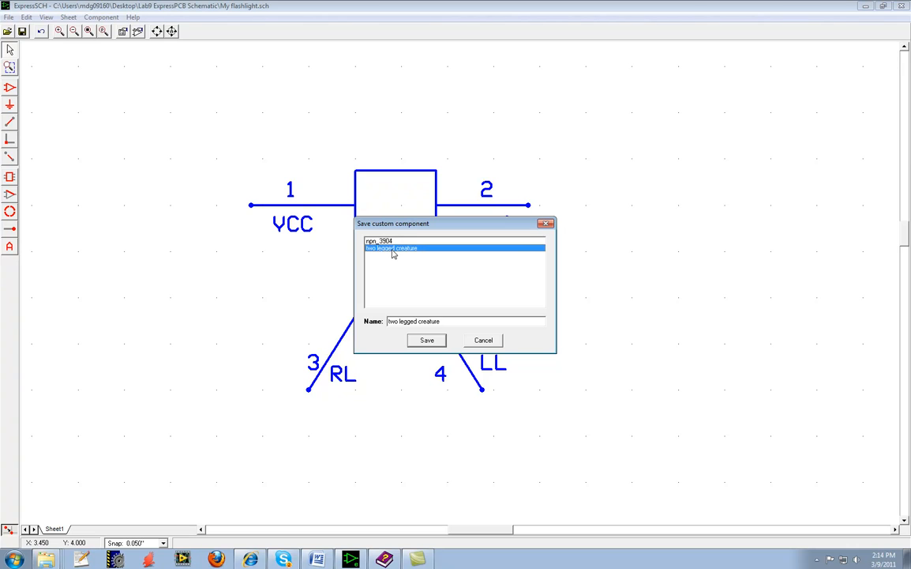
{"action": "left_click_drag", "start_coordinate": [441, 321], "coordinate": [371, 325]}
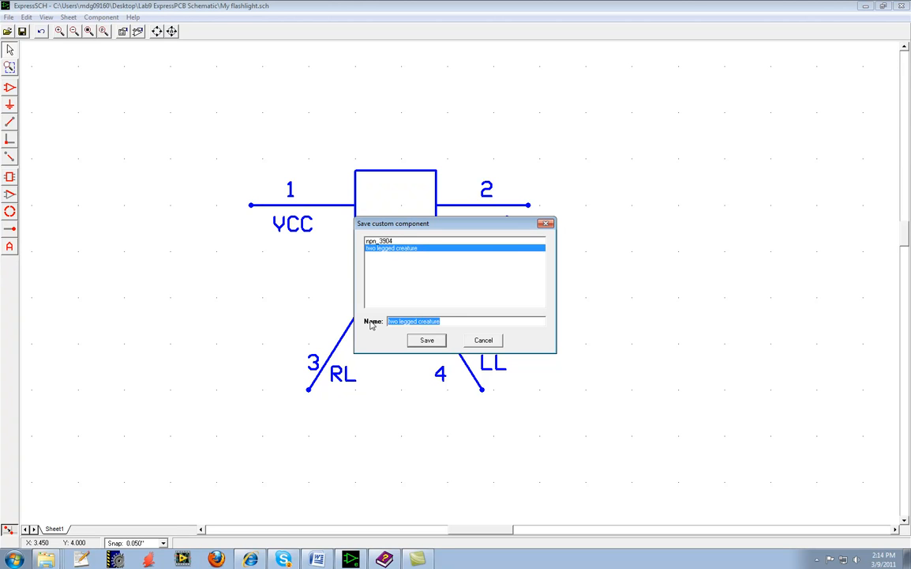
{"action": "type", "text": "t"}
{"action": "type", "text": "wo legge creature"}
{"action": "left_click", "coordinate": [427, 339]}
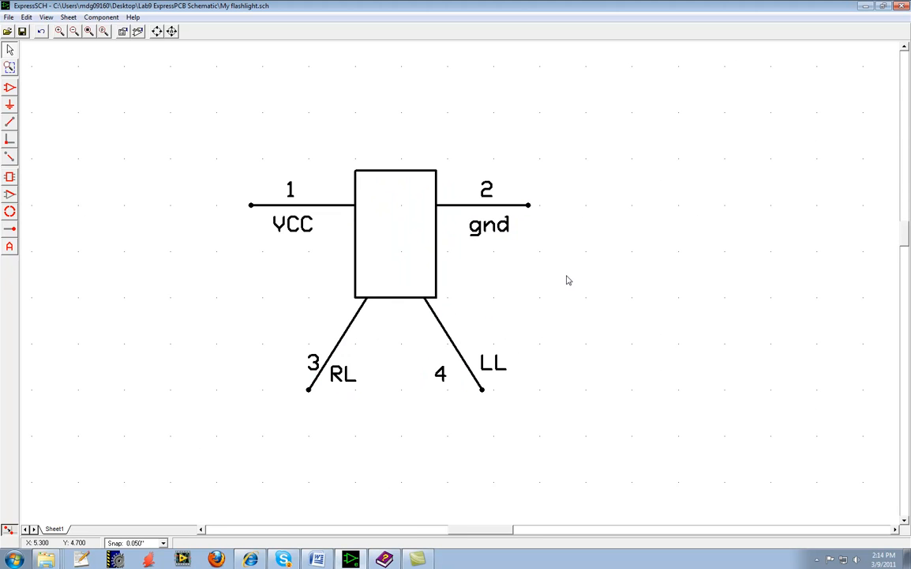
Compare the custom components "two legge creature" and "two legged creature" in the component and symbol manager, and close it.
{"action": "left_click", "coordinate": [101, 17]}
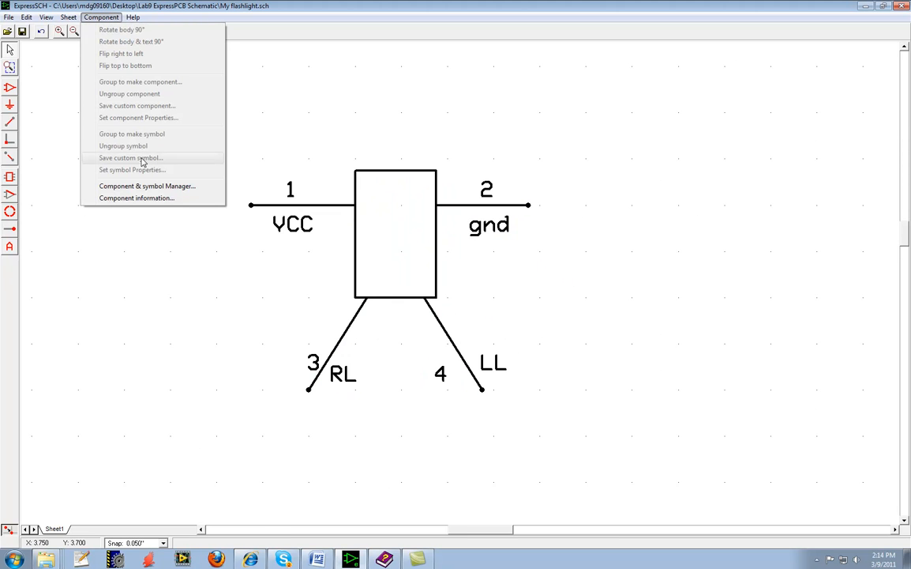
{"action": "left_click", "coordinate": [147, 186]}
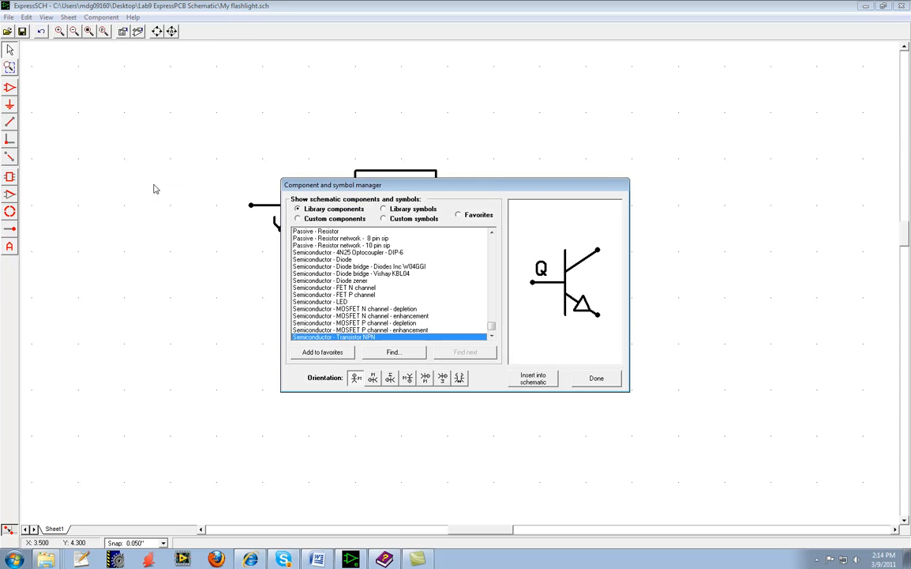
{"action": "left_click", "coordinate": [315, 219]}
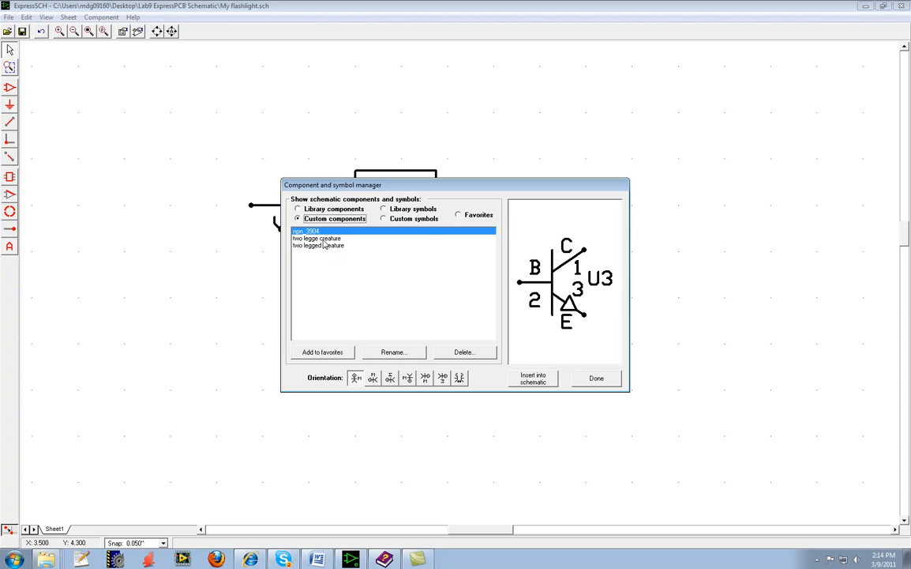
{"action": "left_click", "coordinate": [323, 246]}
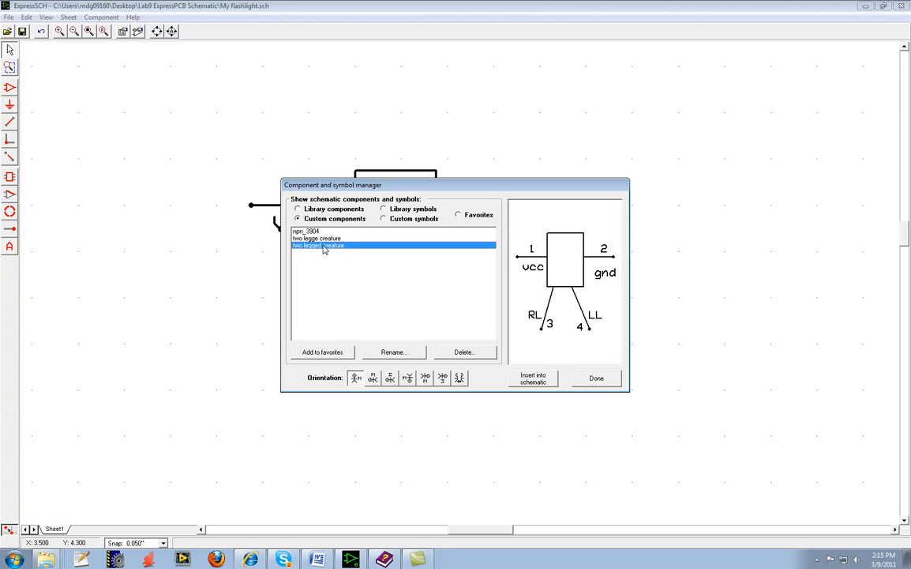
{"action": "key", "text": "Up"}
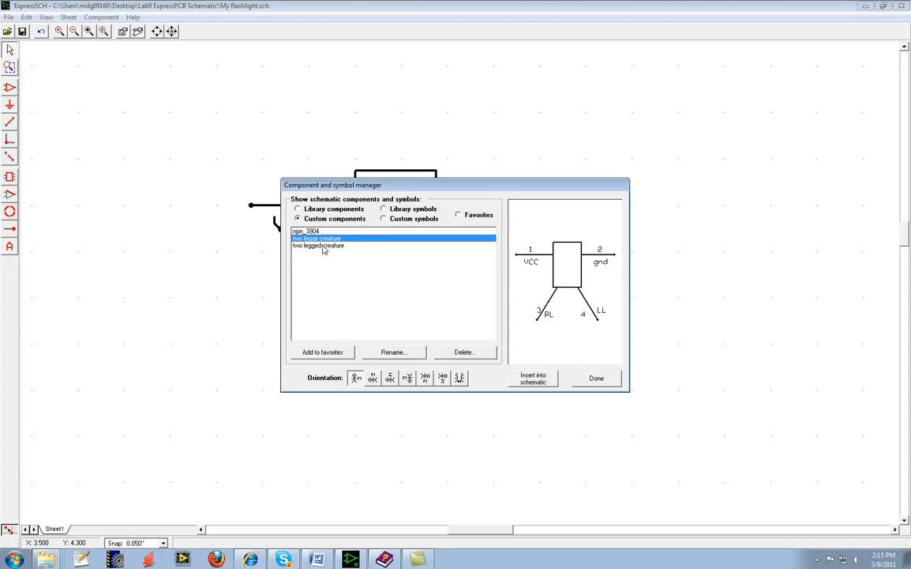
{"action": "left_click", "coordinate": [323, 245]}
{"action": "key", "text": "Up"}
{"action": "left_click", "coordinate": [602, 378]}
{"action": "scroll", "coordinate": [410, 410], "scroll_direction": "down", "scroll_amount": 3}
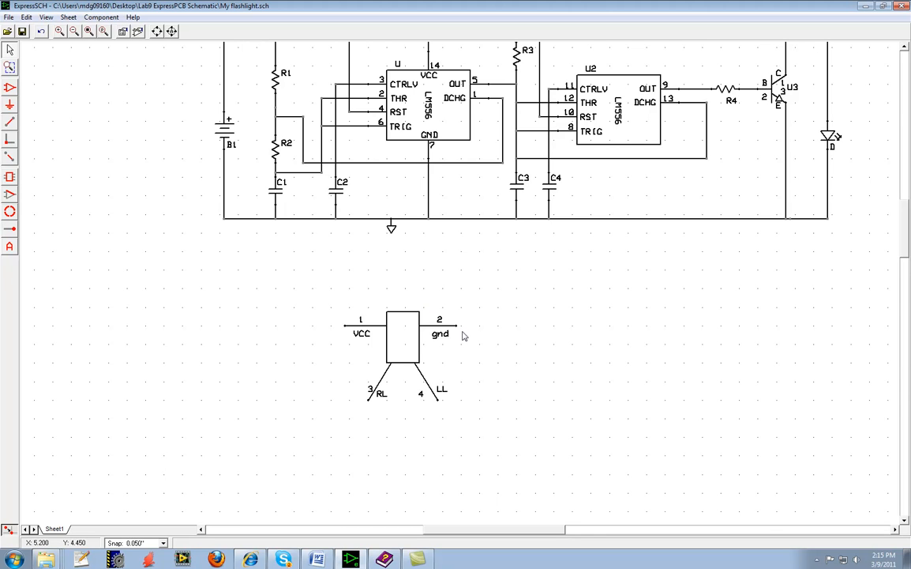
{"action": "scroll", "coordinate": [463, 314], "scroll_direction": "down", "scroll_amount": 1}
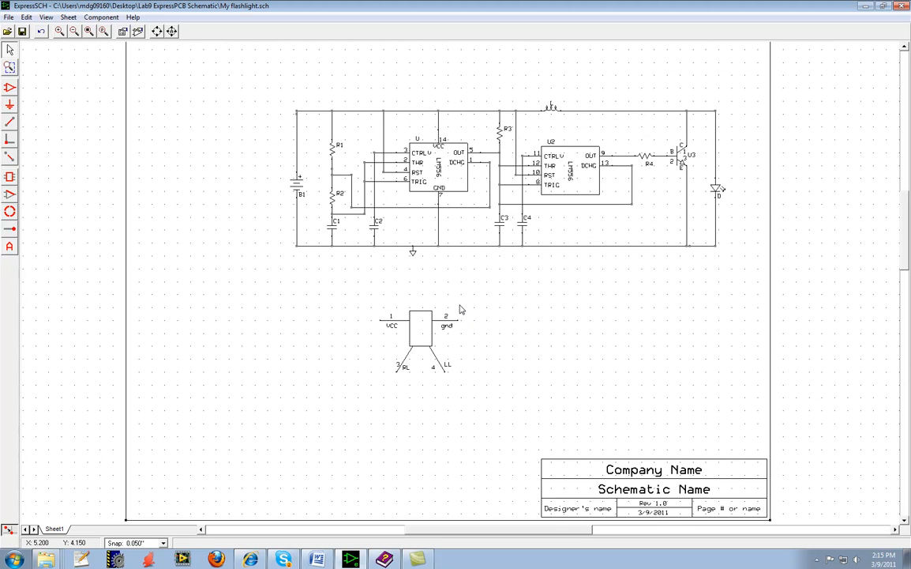